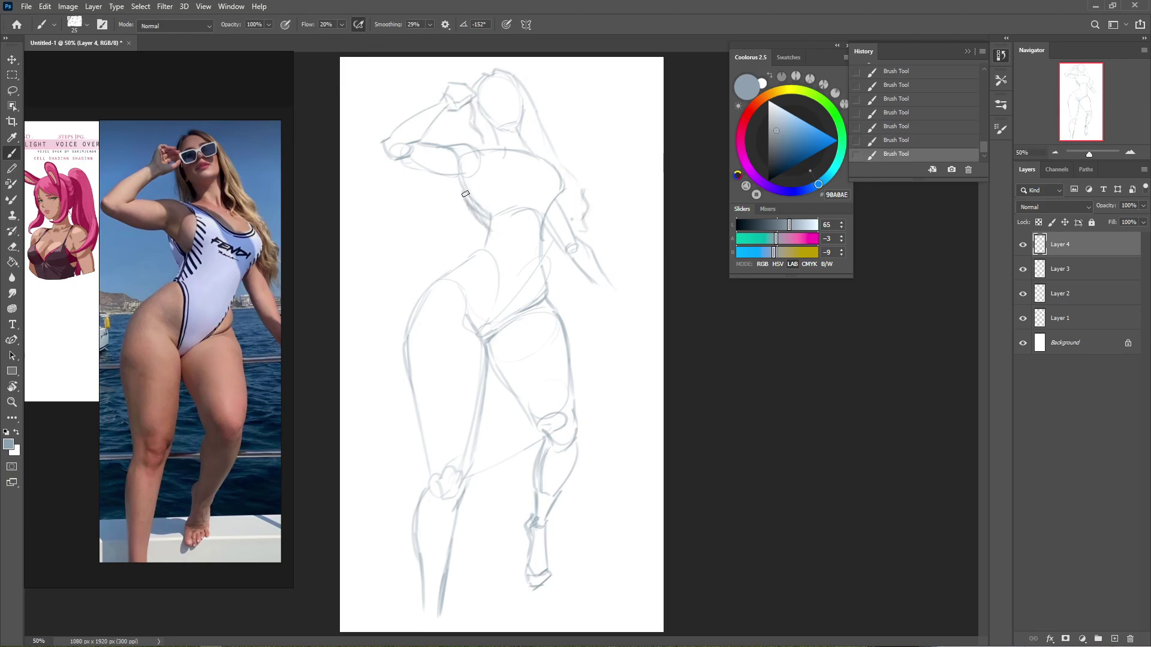
Show the brush presets, strengthen the torso's side contour and sketch rounded chest guides on Layer 4.
{"action": "key", "text": "r"}
{"action": "key", "text": "F5"}
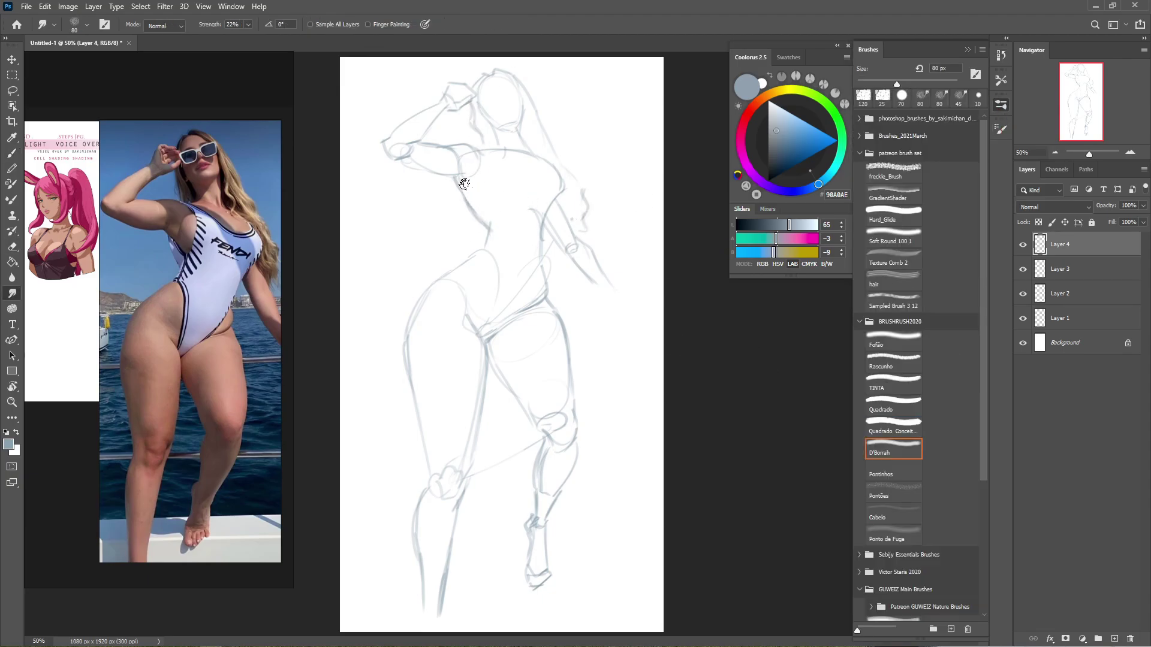
{"action": "key", "text": "b"}
{"action": "key", "text": "e"}
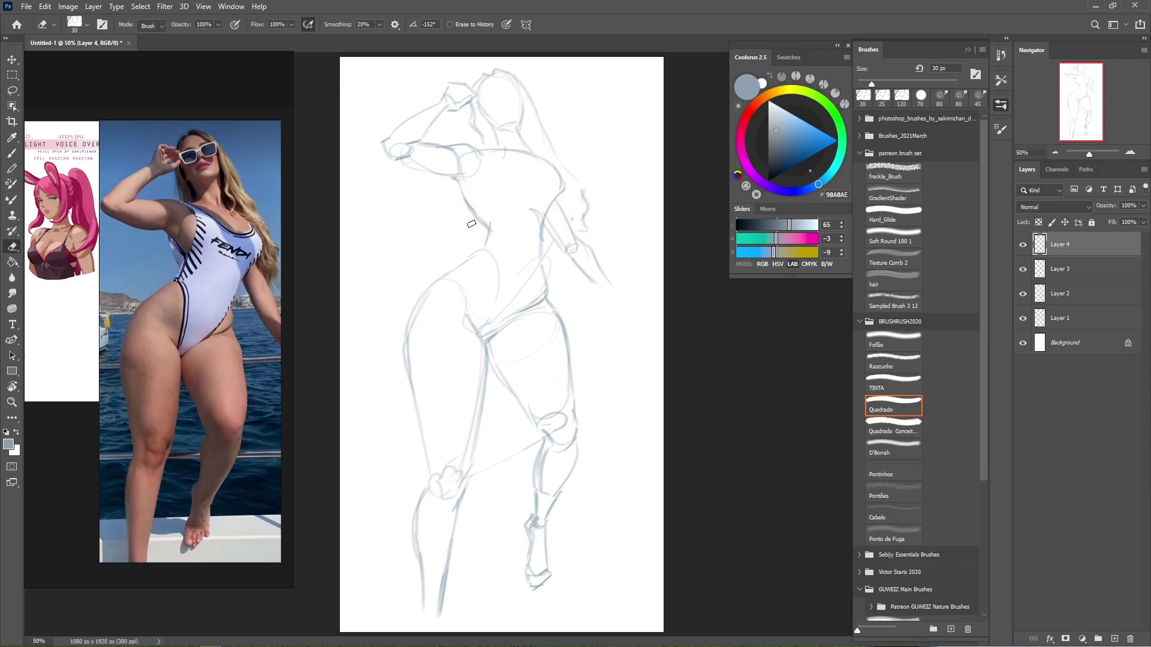
{"action": "key", "text": "b"}
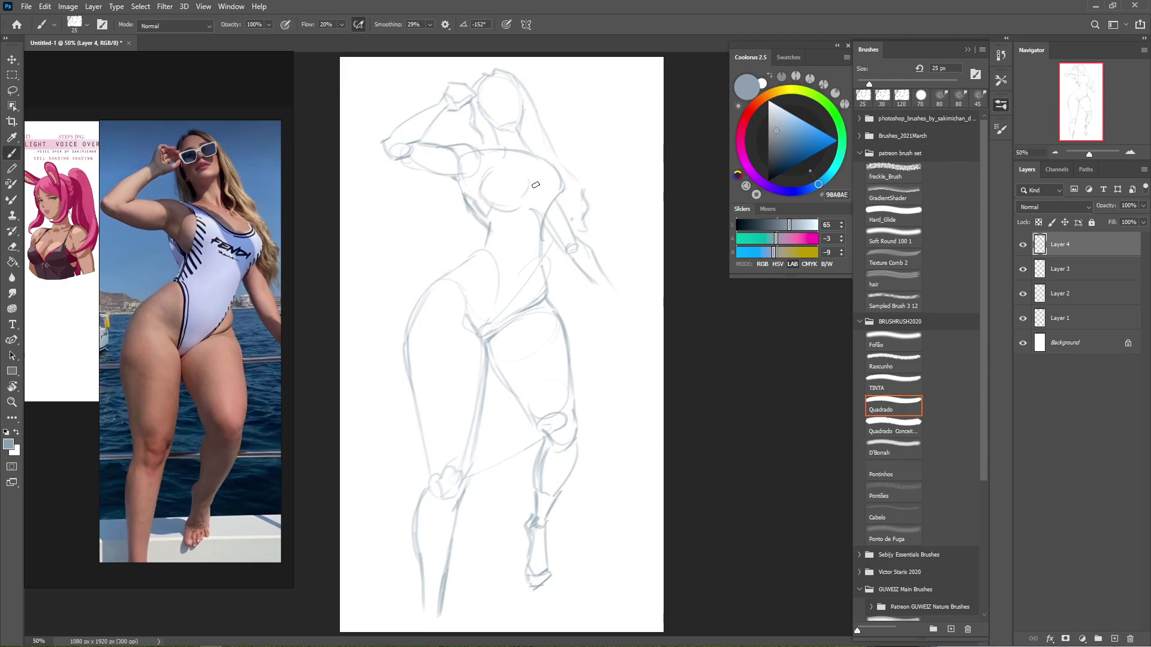
Erase the rough chest guides and torso side beside the lowered arm, then redraw the chest and shoulder contours.
{"action": "key", "text": "e"}
{"action": "mouse_move", "coordinate": [548, 166]}
{"action": "left_mouse_down"}
{"action": "mouse_move", "coordinate": [570, 196]}
{"action": "mouse_move", "coordinate": [549, 186]}
{"action": "left_mouse_up"}
{"action": "key", "text": "b"}
{"action": "key", "text": "e"}
{"action": "mouse_move", "coordinate": [543, 228]}
{"action": "left_mouse_down"}
{"action": "mouse_move", "coordinate": [564, 200]}
{"action": "mouse_move", "coordinate": [530, 198]}
{"action": "left_mouse_up"}
{"action": "key", "text": "b"}
{"action": "key", "text": "e"}
{"action": "key", "text": "b"}
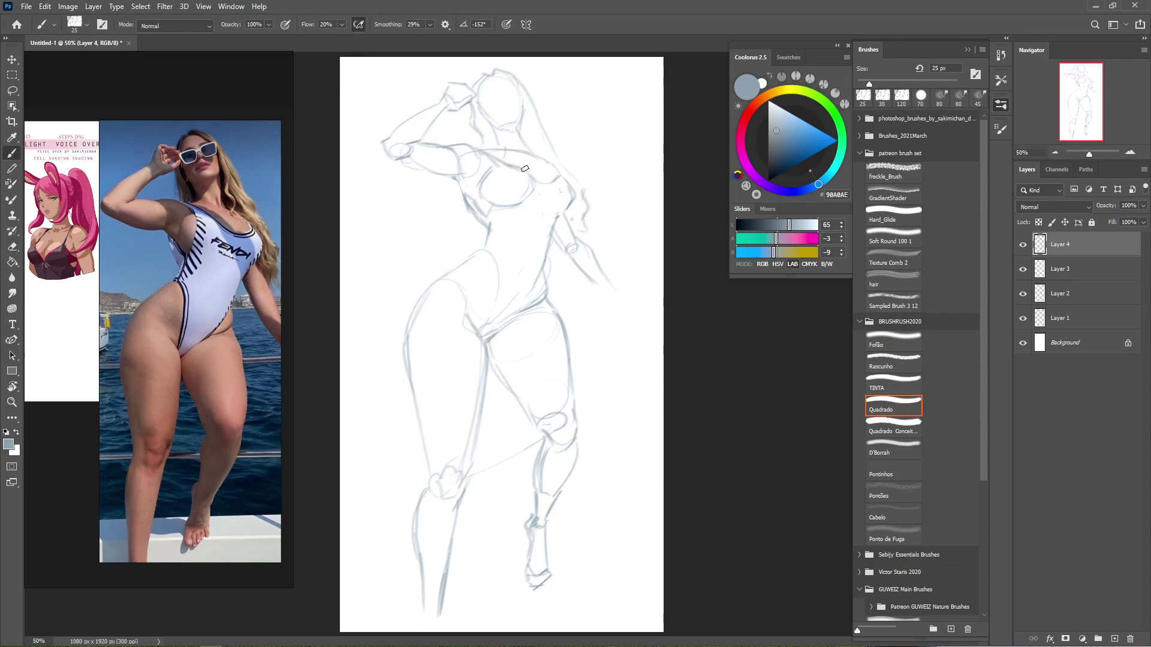
Clean up the neckline and sketch the facial features and sunglasses on the head.
{"action": "key", "text": "e"}
{"action": "left_click_drag", "start_coordinate": [532, 150], "coordinate": [509, 154]}
{"action": "key", "text": "b"}
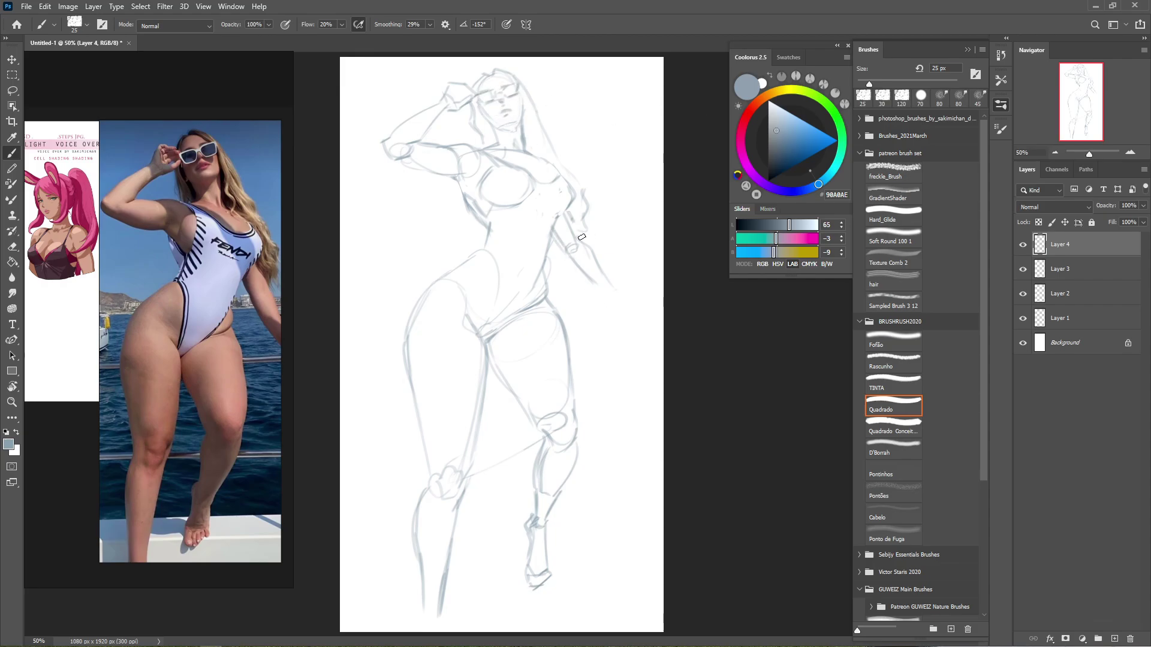
Erase the elbow construction on the lowered arm and redraw the forearm line beside the hanging hair.
{"action": "mouse_move", "coordinate": [582, 237]}
{"action": "left_mouse_down"}
{"action": "mouse_move", "coordinate": [602, 288]}
{"action": "mouse_move", "coordinate": [617, 288]}
{"action": "left_mouse_up"}
{"action": "key", "text": "e"}
{"action": "mouse_move", "coordinate": [573, 227]}
{"action": "left_mouse_down"}
{"action": "mouse_move", "coordinate": [590, 254]}
{"action": "mouse_move", "coordinate": [590, 207]}
{"action": "mouse_move", "coordinate": [593, 251]}
{"action": "left_mouse_up"}
{"action": "key", "text": "b"}
{"action": "key", "text": "e"}
{"action": "key", "text": "b"}
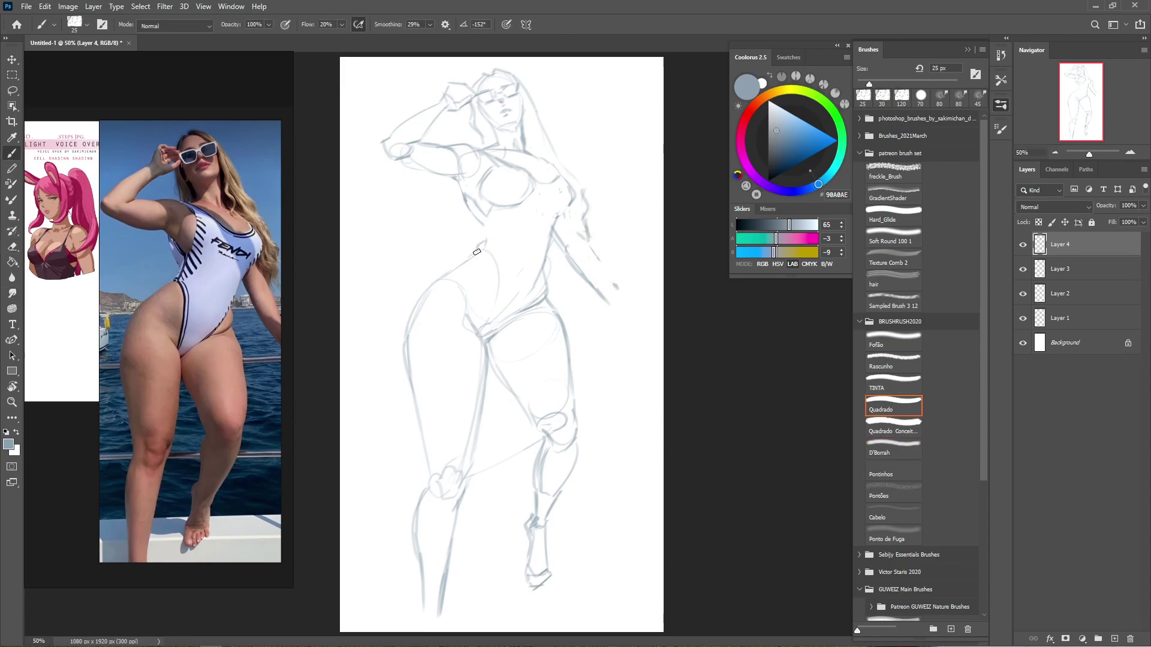
Erase the old waist lines and redraw the waist contour and the swimsuit's edge across the hip.
{"action": "key", "text": "e"}
{"action": "left_click_drag", "start_coordinate": [484, 243], "coordinate": [498, 274]}
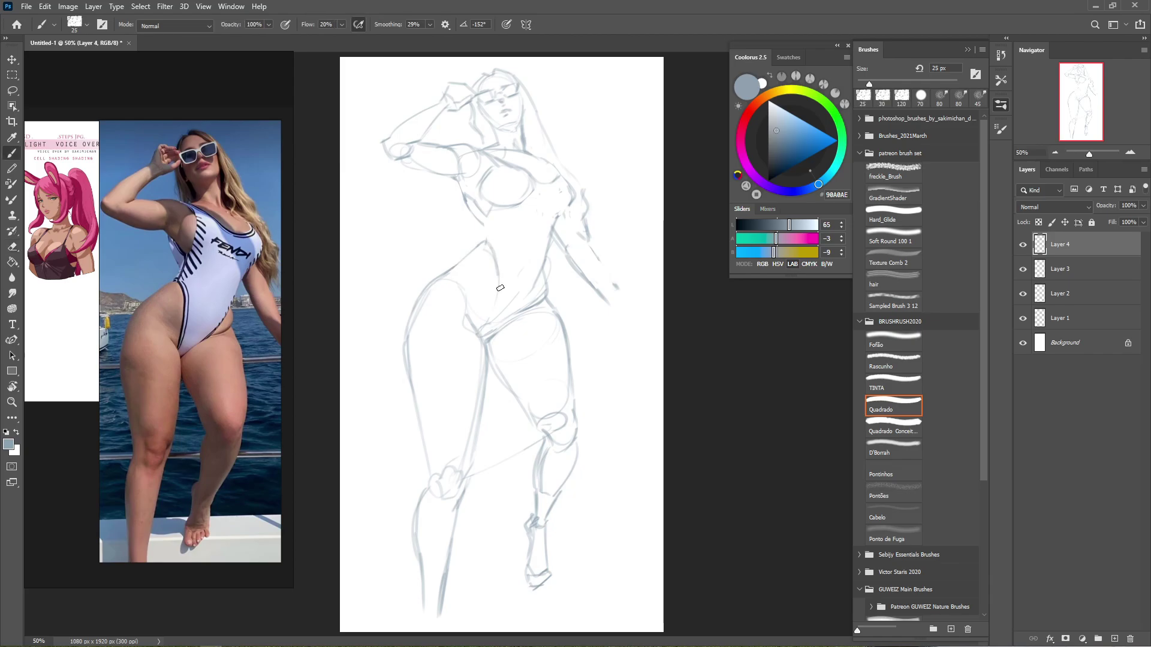
{"action": "key", "text": "b"}
{"action": "key", "text": "e"}
{"action": "left_click_drag", "start_coordinate": [491, 252], "coordinate": [493, 224]}
{"action": "key", "text": "b"}
Trim the stray marks at the lowered hand and leg ends, and refine the swimsuit's leg openings and crotch point.
{"action": "key", "text": "e"}
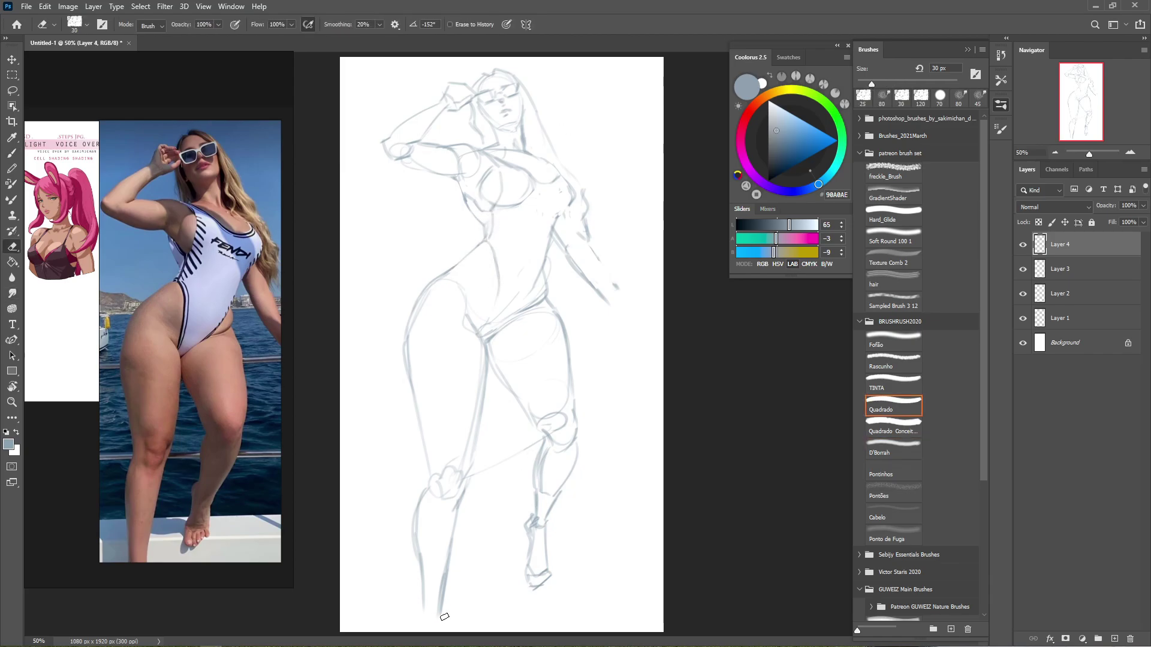
{"action": "left_click_drag", "start_coordinate": [594, 279], "coordinate": [613, 285]}
{"action": "key", "text": "b"}
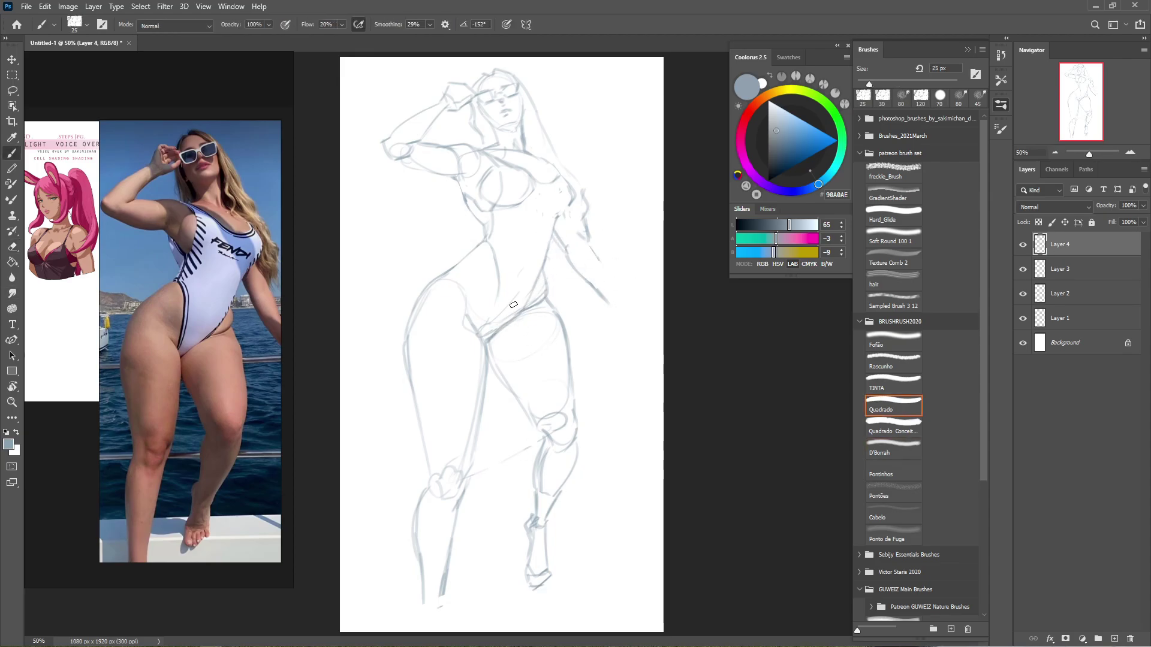
{"action": "key", "text": "e"}
{"action": "left_click_drag", "start_coordinate": [466, 324], "coordinate": [471, 331]}
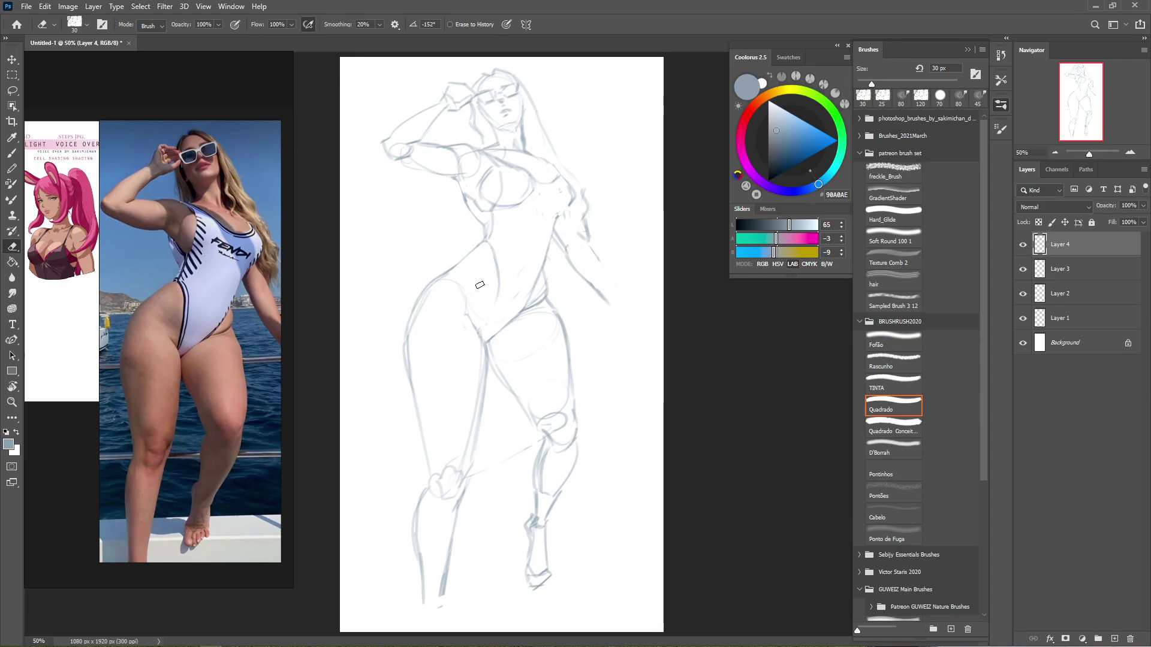
{"action": "key", "text": "b"}
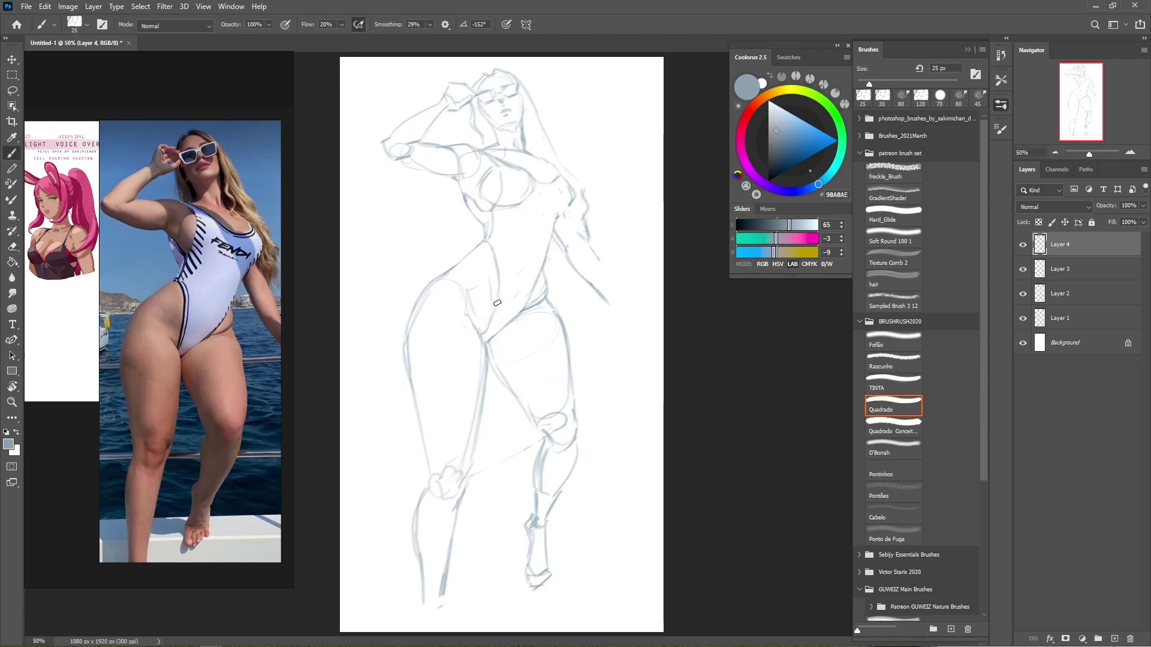
Lighten and redraw both thigh outlines, erasing the construction line between the knees.
{"action": "key", "text": "e"}
{"action": "left_click_drag", "start_coordinate": [480, 365], "coordinate": [466, 454]}
{"action": "left_click_drag", "start_coordinate": [413, 377], "coordinate": [421, 311]}
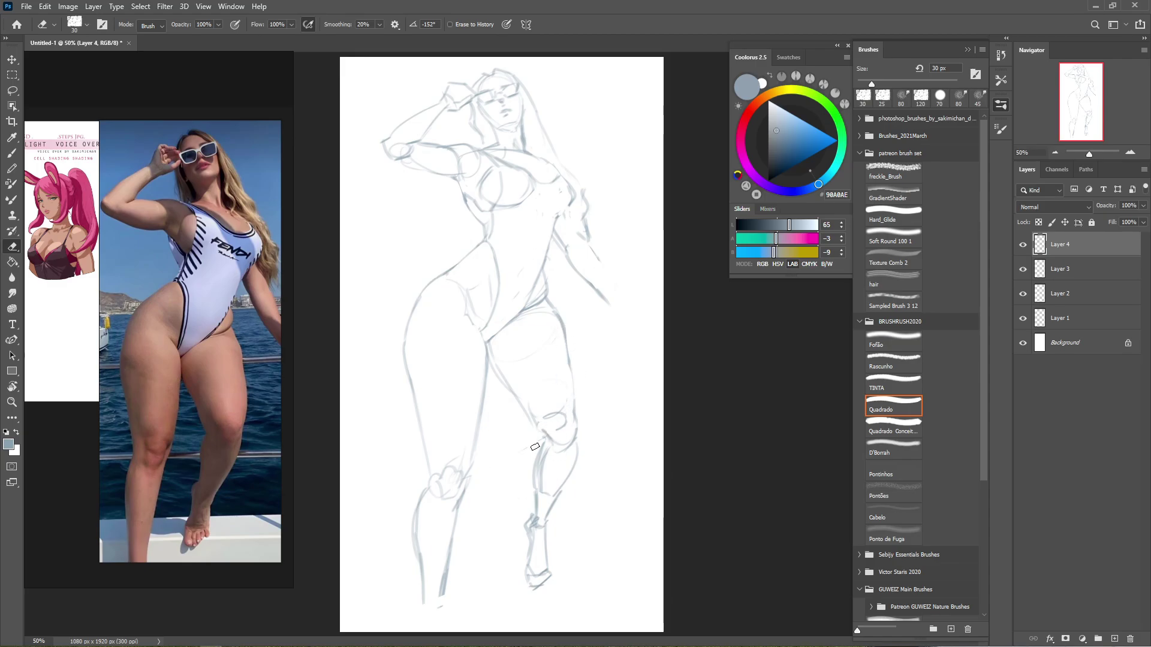
{"action": "key", "text": "b"}
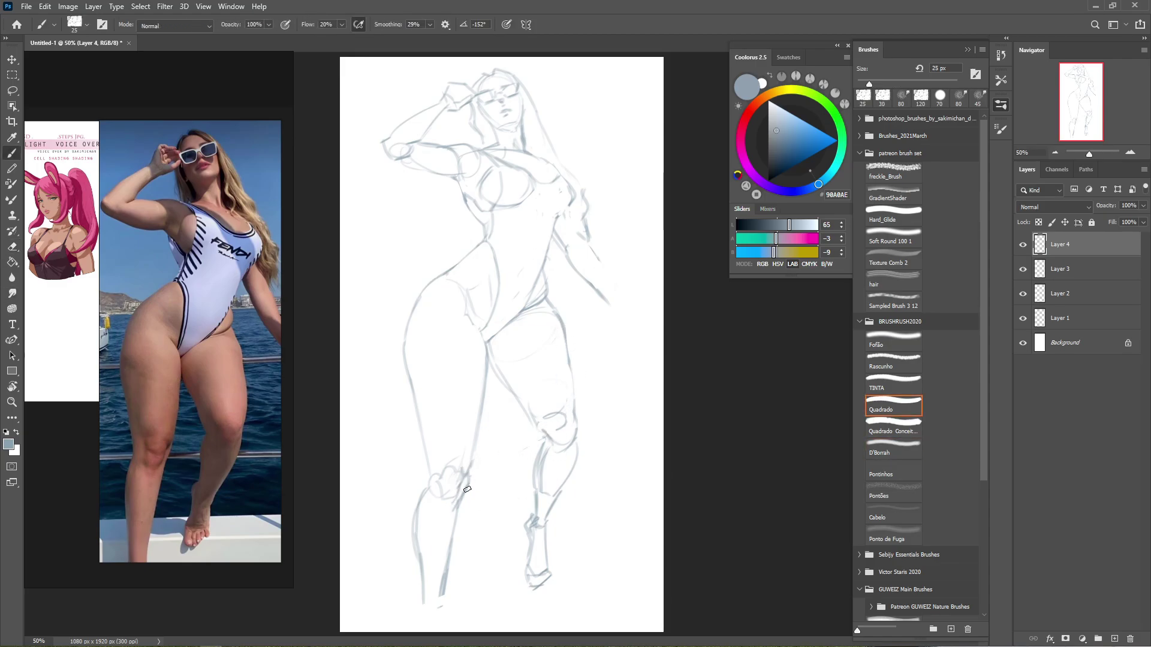
Thin the lower-leg outlines and replace the round knee guide on the straight leg with short knee marks.
{"action": "key", "text": "e"}
{"action": "mouse_move", "coordinate": [458, 509]}
{"action": "left_mouse_down"}
{"action": "mouse_move", "coordinate": [449, 549]}
{"action": "mouse_move", "coordinate": [427, 494]}
{"action": "mouse_move", "coordinate": [417, 560]}
{"action": "left_mouse_up"}
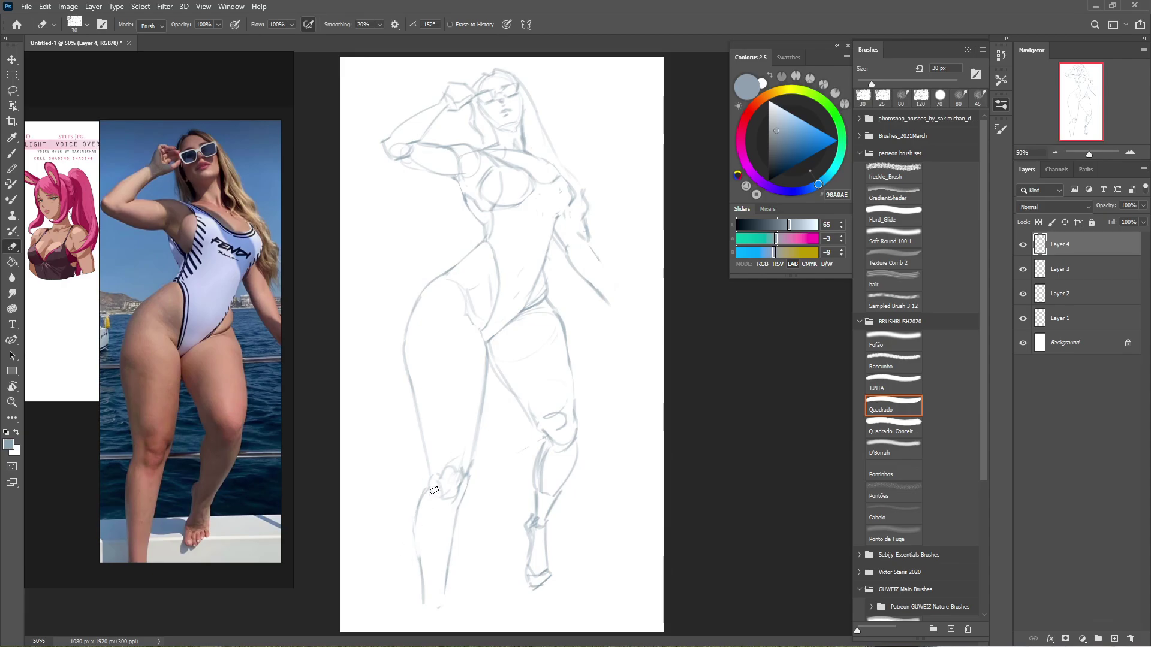
{"action": "key", "text": "b"}
{"action": "key", "text": "e"}
{"action": "left_click_drag", "start_coordinate": [551, 471], "coordinate": [547, 456]}
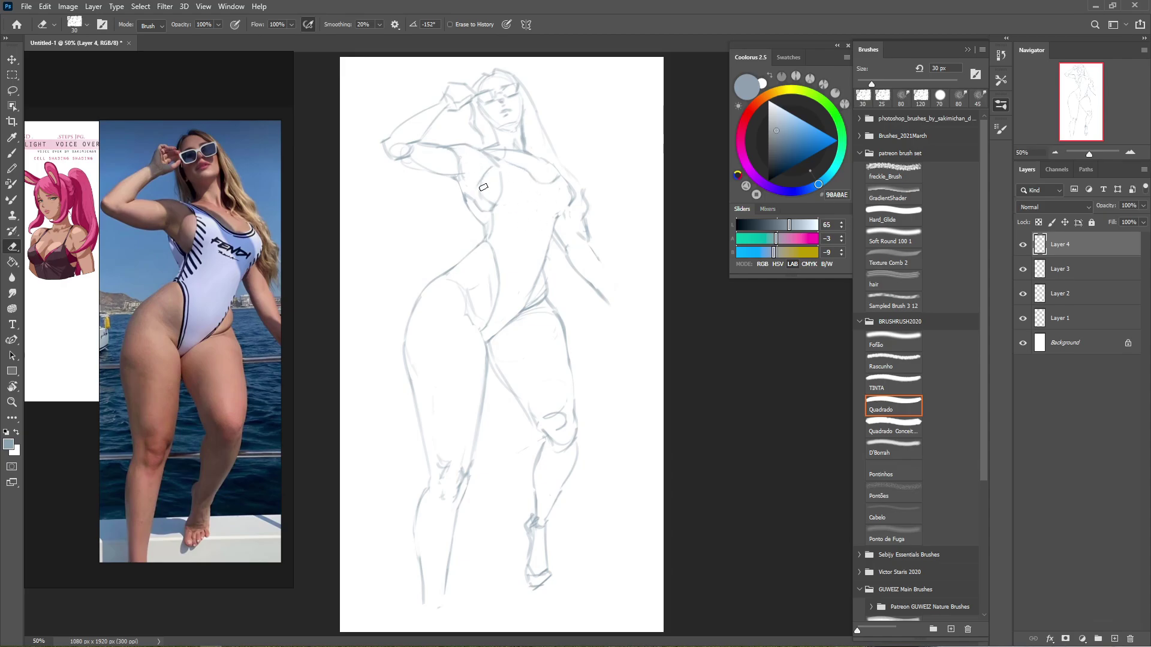
Redraw the raised arm's underside, elbow and hand, and clean up the lines around the neck.
{"action": "key", "text": "b"}
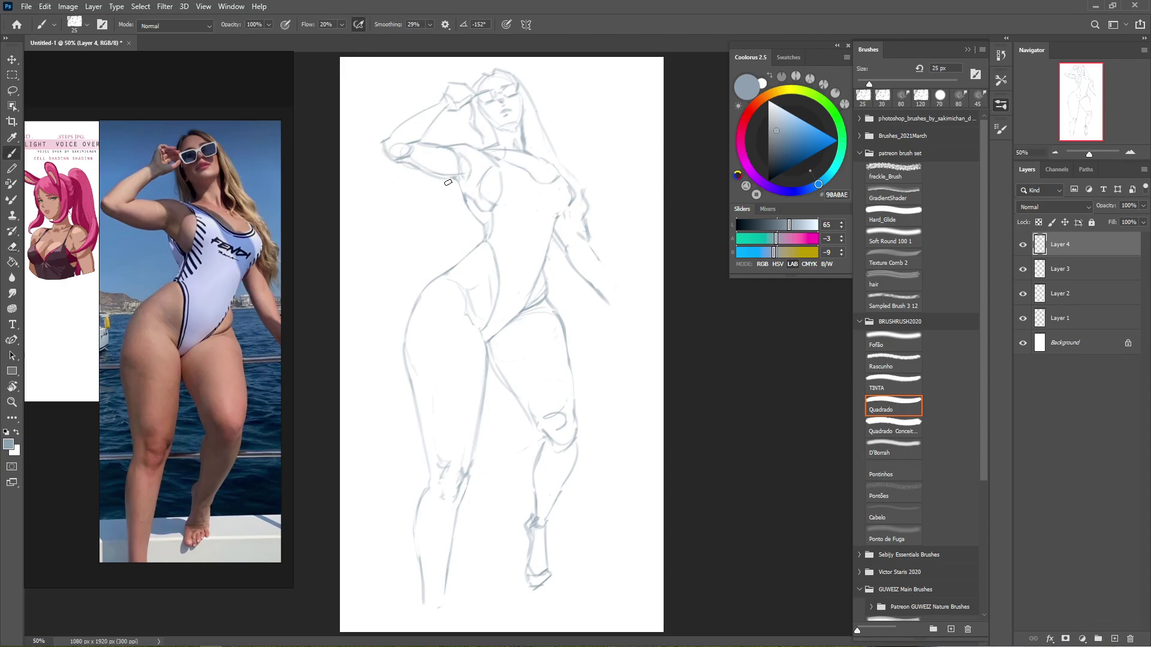
{"action": "key", "text": "e"}
{"action": "key", "text": "b"}
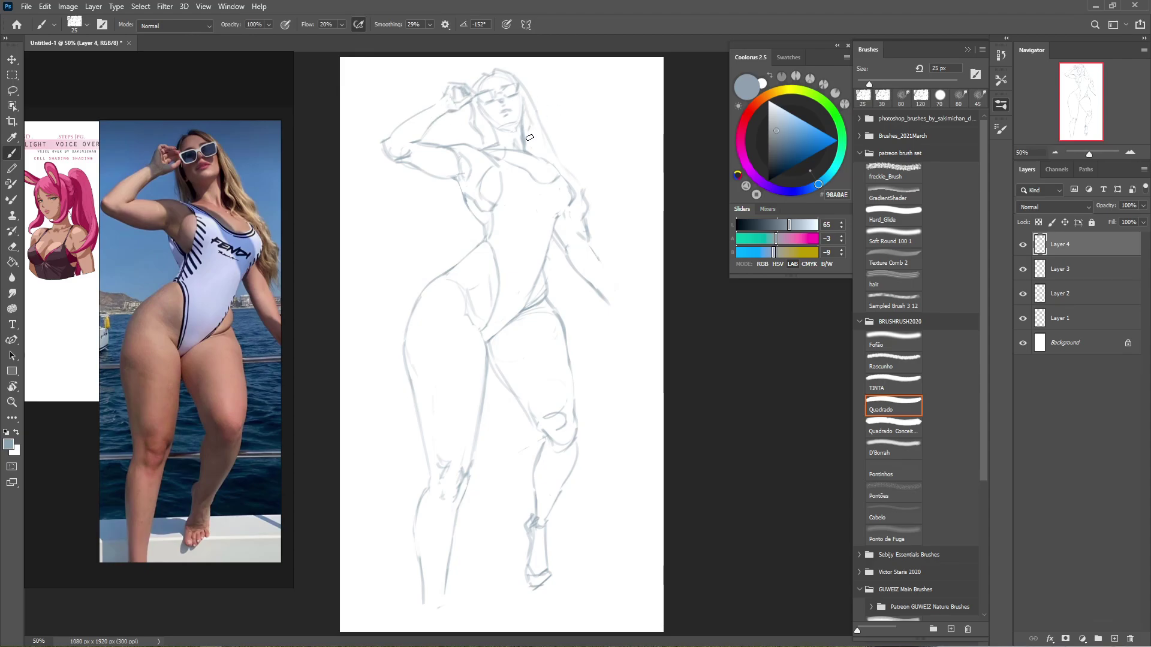
{"action": "key", "text": "e"}
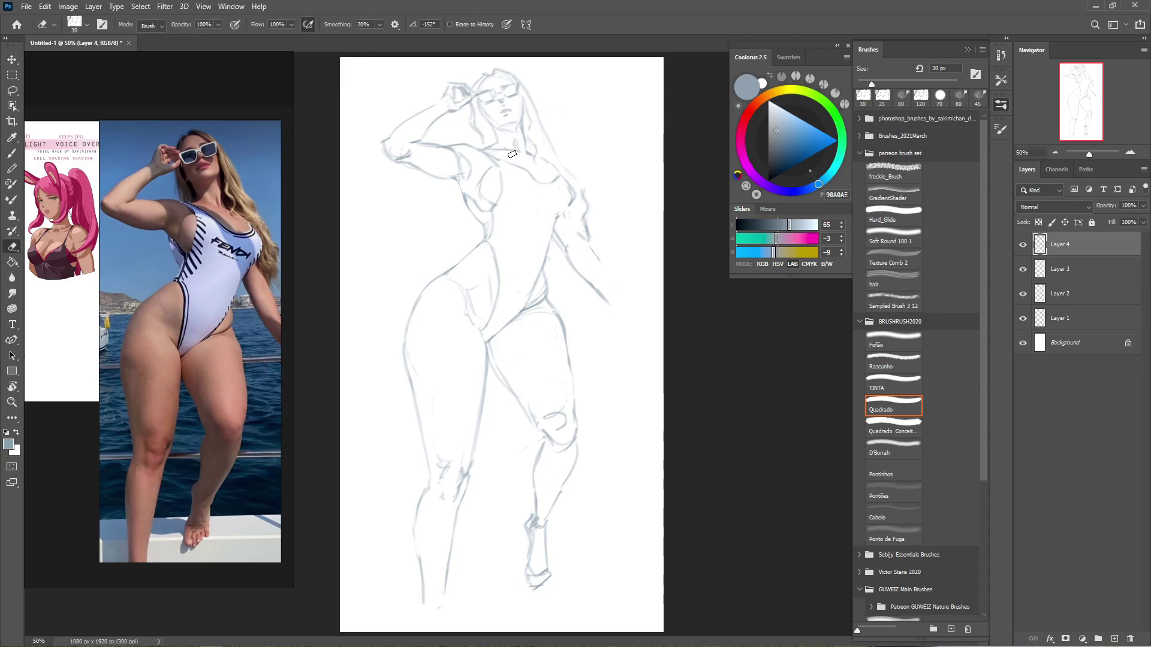
Refine the armpit and lowered arm lines, and erase leftover construction marks around the hip and bent knee.
{"action": "scroll", "coordinate": [512, 154], "scroll_direction": "down", "scroll_amount": 2}
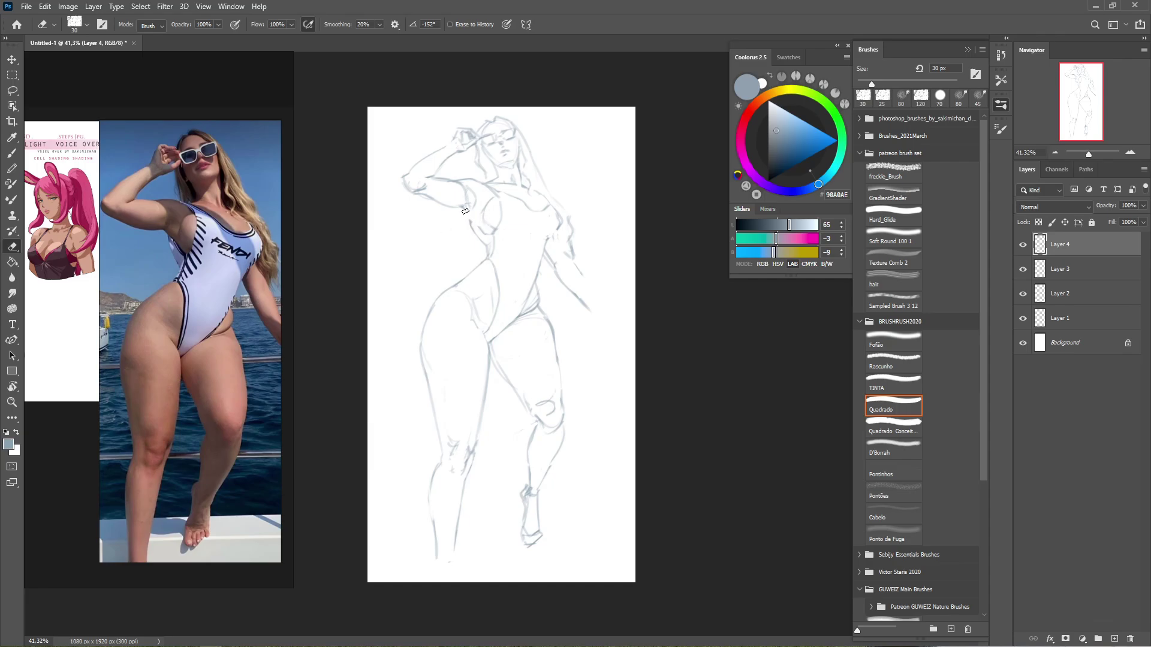
{"action": "key", "text": "b"}
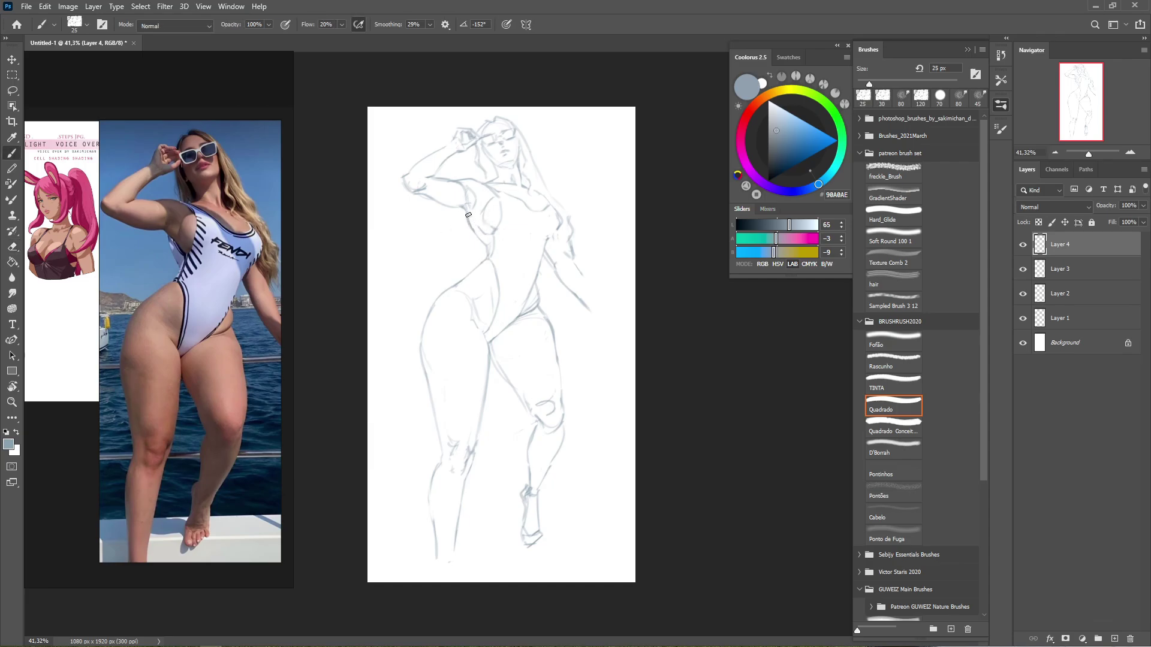
{"action": "key", "text": "e"}
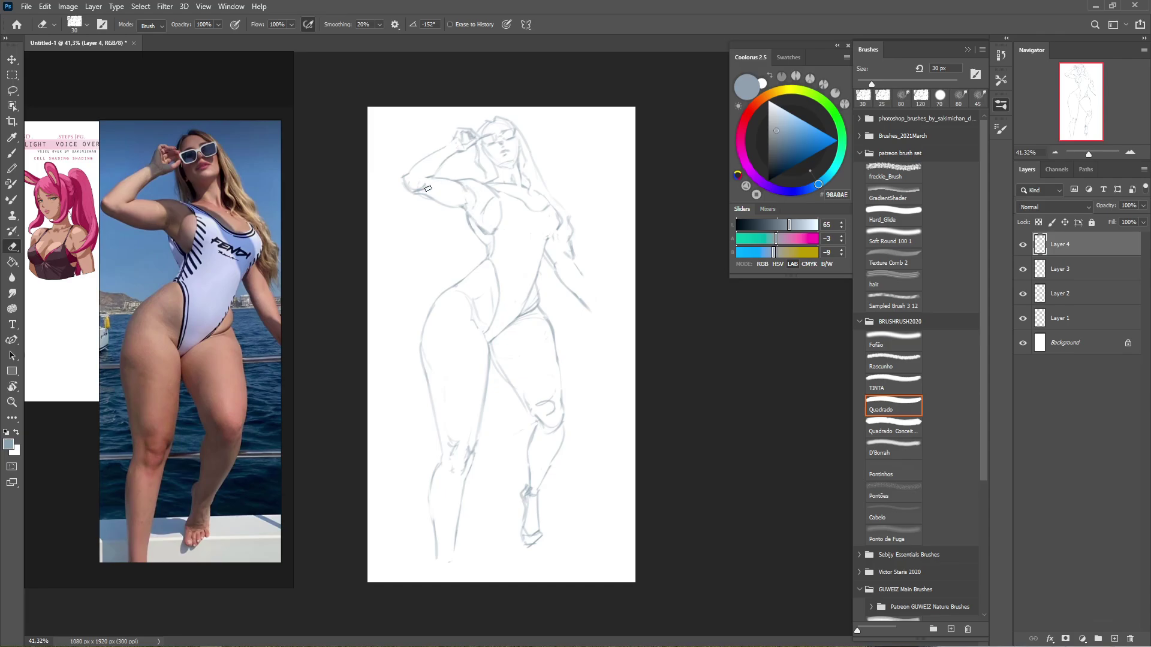
{"action": "scroll", "coordinate": [608, 248], "scroll_direction": "up", "scroll_amount": 1}
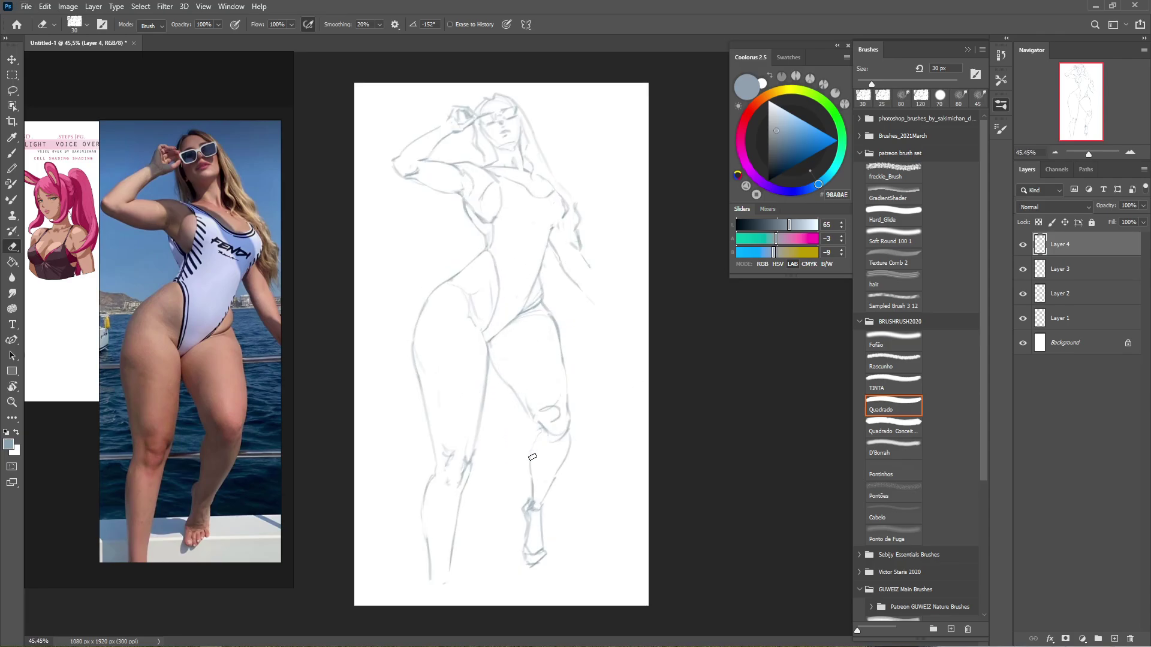
{"action": "key", "text": "b"}
{"action": "key", "text": "e"}
{"action": "scroll", "coordinate": [543, 313], "scroll_direction": "down", "scroll_amount": 1}
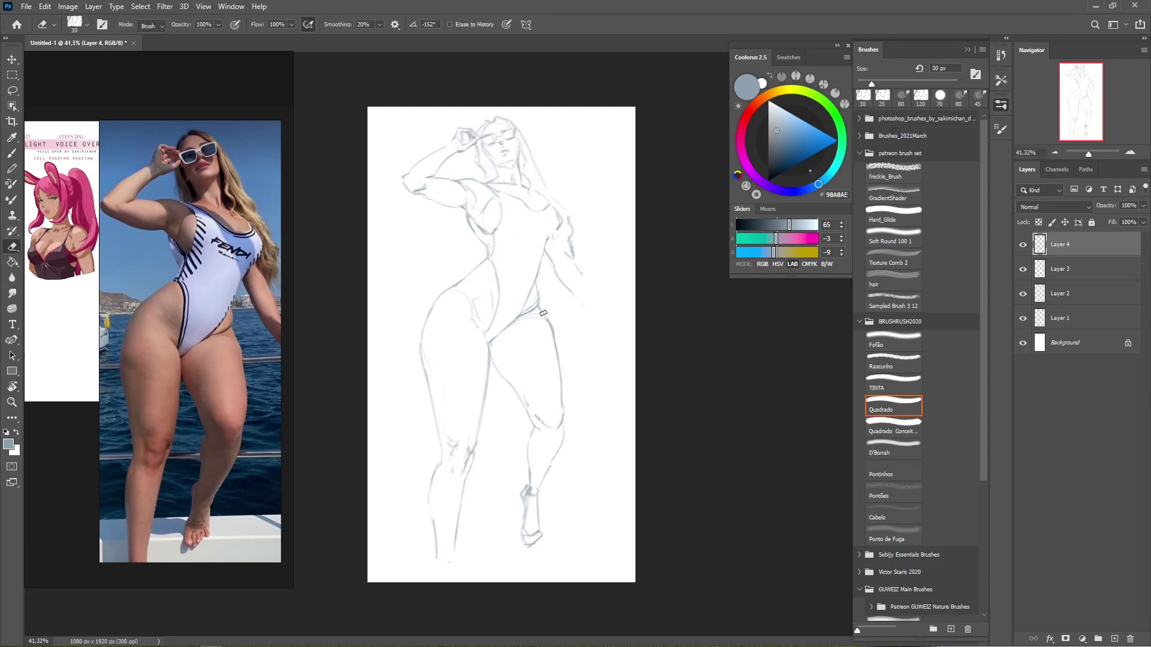
Lock the image pixels of Layer 4 and set its fill to 47%, trying out the Darken blend mode.
{"action": "left_click", "coordinate": [1052, 222]}
{"action": "left_click", "coordinate": [1053, 207]}
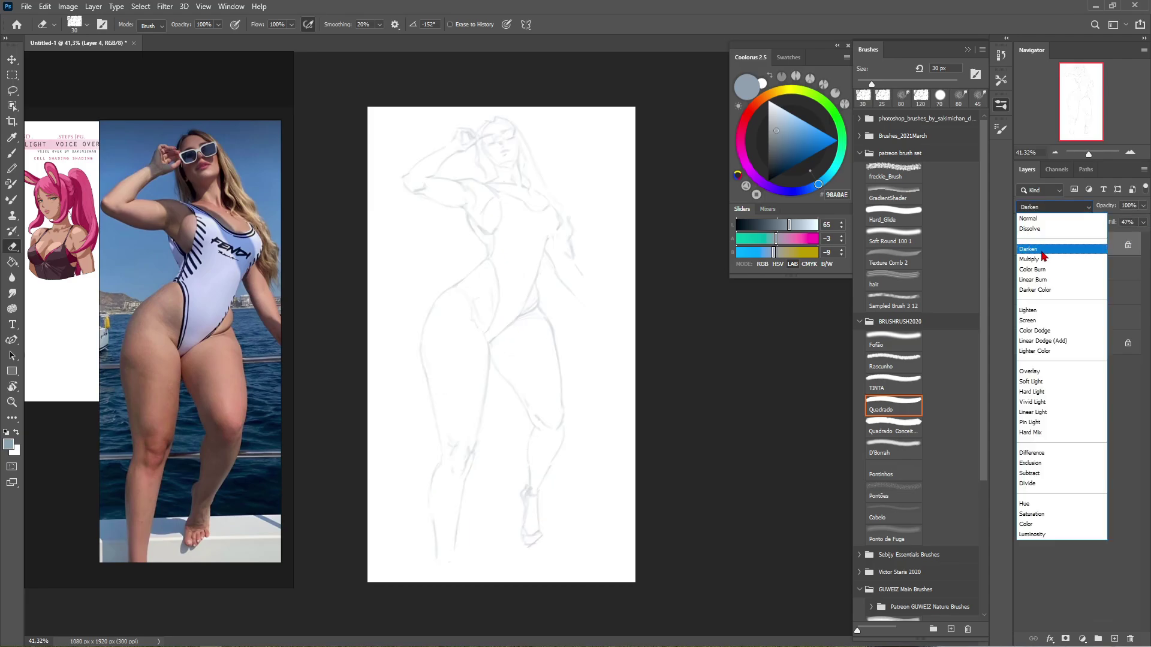
{"action": "left_click", "coordinate": [1049, 317]}
On Layer 3, trace the figure's entire outer silhouette with a pen path and convert it to a selection.
{"action": "left_click", "coordinate": [1067, 269]}
{"action": "key", "text": "p"}
{"action": "mouse_move", "coordinate": [455, 552]}
{"action": "left_mouse_down"}
{"action": "mouse_move", "coordinate": [501, 378]}
{"action": "mouse_move", "coordinate": [524, 409]}
{"action": "left_mouse_up"}
{"action": "mouse_move", "coordinate": [528, 448]}
{"action": "left_mouse_down"}
{"action": "mouse_move", "coordinate": [524, 532]}
{"action": "mouse_move", "coordinate": [545, 535]}
{"action": "mouse_move", "coordinate": [542, 486]}
{"action": "mouse_move", "coordinate": [539, 497]}
{"action": "mouse_move", "coordinate": [565, 410]}
{"action": "mouse_move", "coordinate": [551, 324]}
{"action": "left_mouse_up"}
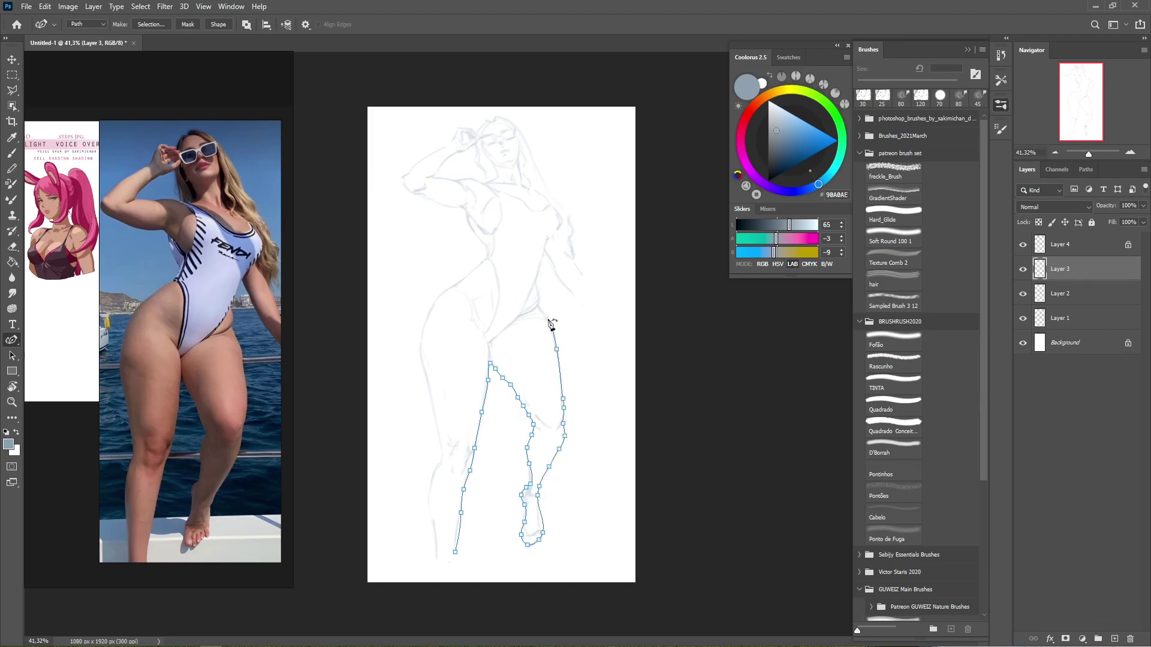
{"action": "mouse_move", "coordinate": [542, 277]}
{"action": "left_mouse_down"}
{"action": "mouse_move", "coordinate": [604, 319]}
{"action": "mouse_move", "coordinate": [548, 188]}
{"action": "mouse_move", "coordinate": [561, 203]}
{"action": "mouse_move", "coordinate": [501, 119]}
{"action": "mouse_move", "coordinate": [460, 127]}
{"action": "mouse_move", "coordinate": [404, 183]}
{"action": "mouse_move", "coordinate": [468, 217]}
{"action": "left_mouse_up"}
{"action": "mouse_move", "coordinate": [492, 258]}
{"action": "left_mouse_down"}
{"action": "mouse_move", "coordinate": [452, 295]}
{"action": "mouse_move", "coordinate": [424, 372]}
{"action": "mouse_move", "coordinate": [438, 550]}
{"action": "left_mouse_up"}
{"action": "key", "text": "ctrl+Return"}
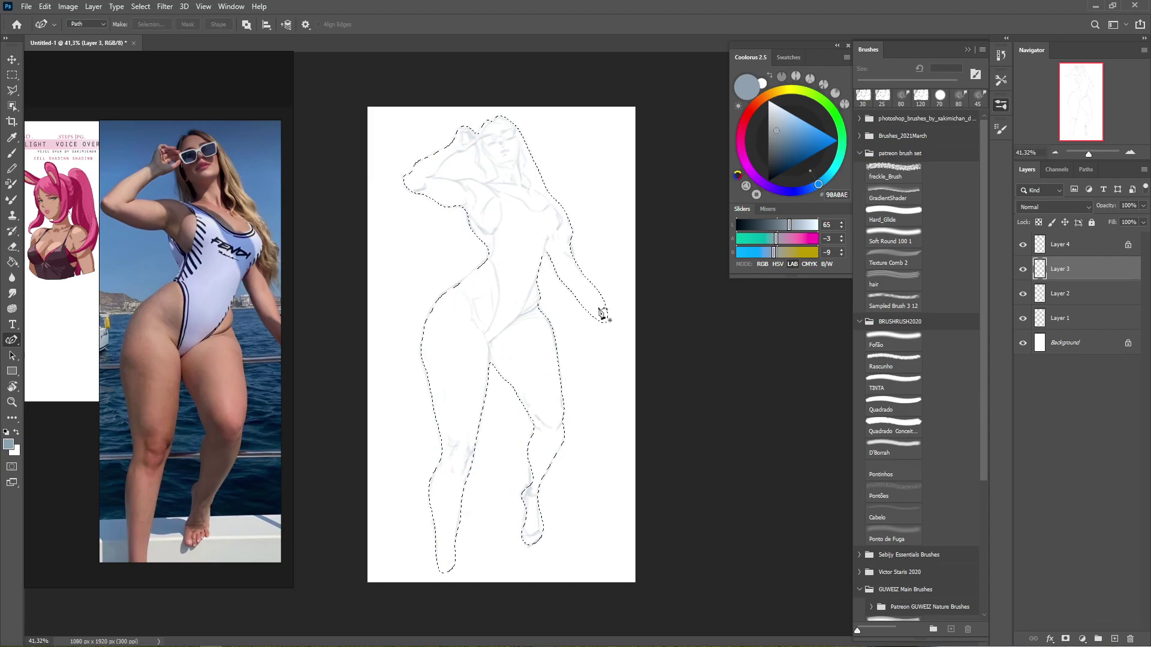
Fill the selected silhouette with grey AFB0B0 on Layer 3 and deselect it.
{"action": "key", "text": "g"}
{"action": "left_click", "coordinate": [598, 308]}
{"action": "key", "text": "ctrl+d"}
{"action": "key", "text": "alt+bracketright"}
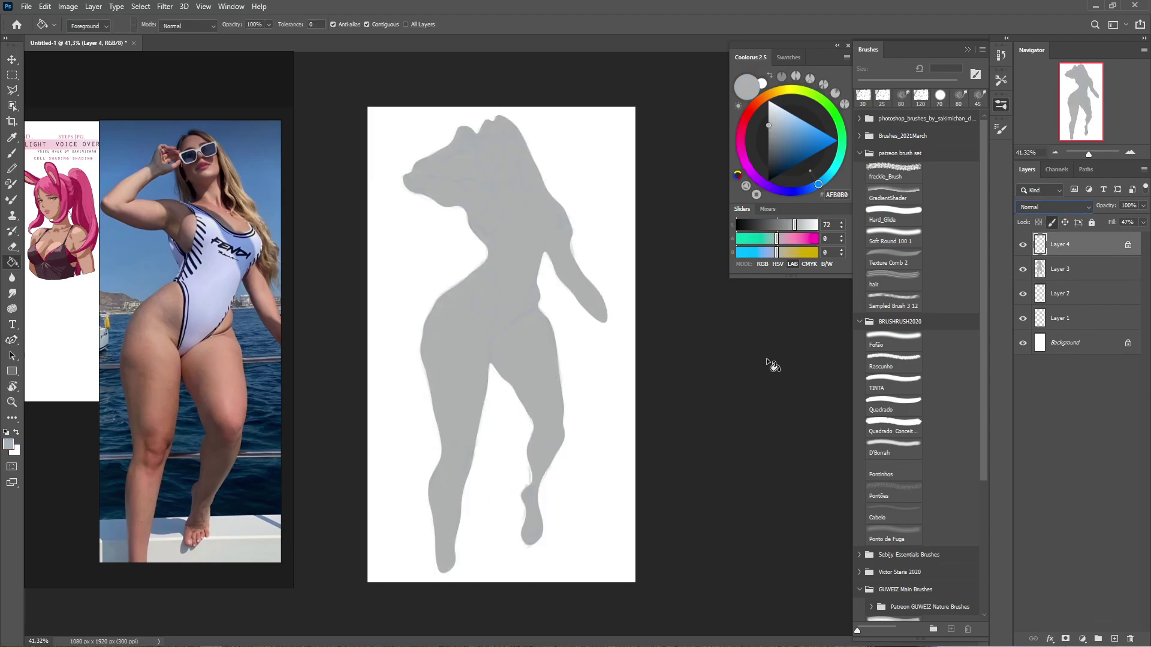
{"action": "key", "text": "ctrl+z"}
{"action": "key", "text": "ctrl+z"}
{"action": "key", "text": "ctrl+shift+z"}
{"action": "key", "text": "ctrl+shift+z"}
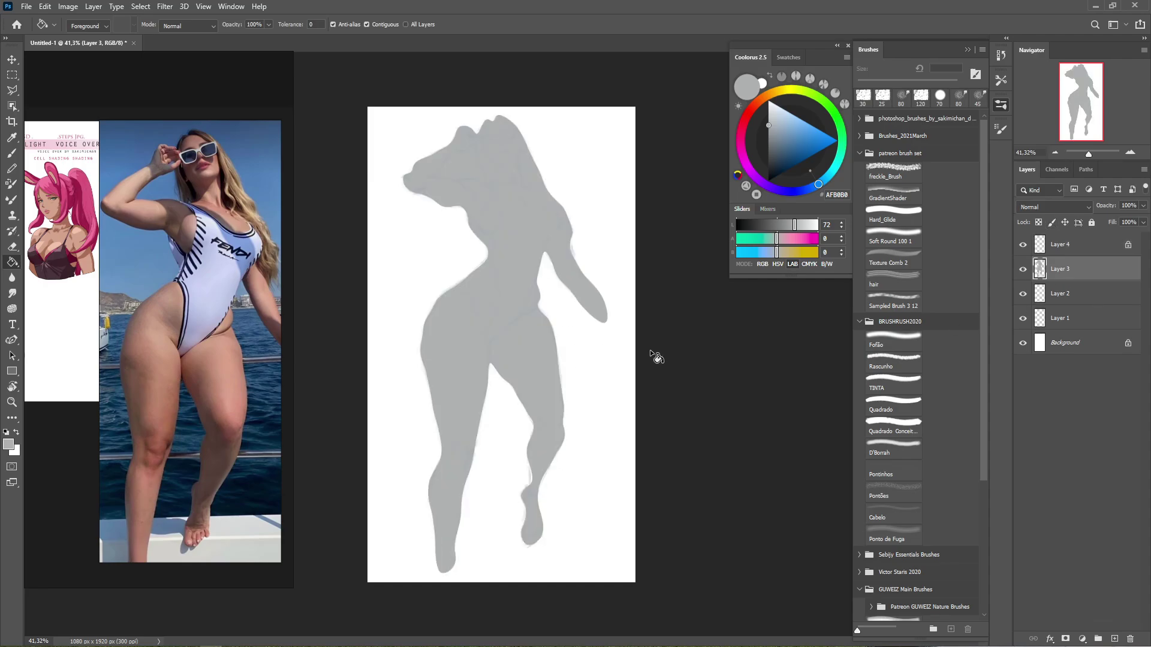
Lasso the gap between the raised arm and the head, delete its grey fill and deselect.
{"action": "scroll", "coordinate": [455, 168], "scroll_direction": "up", "scroll_amount": 5}
{"action": "key", "text": "l"}
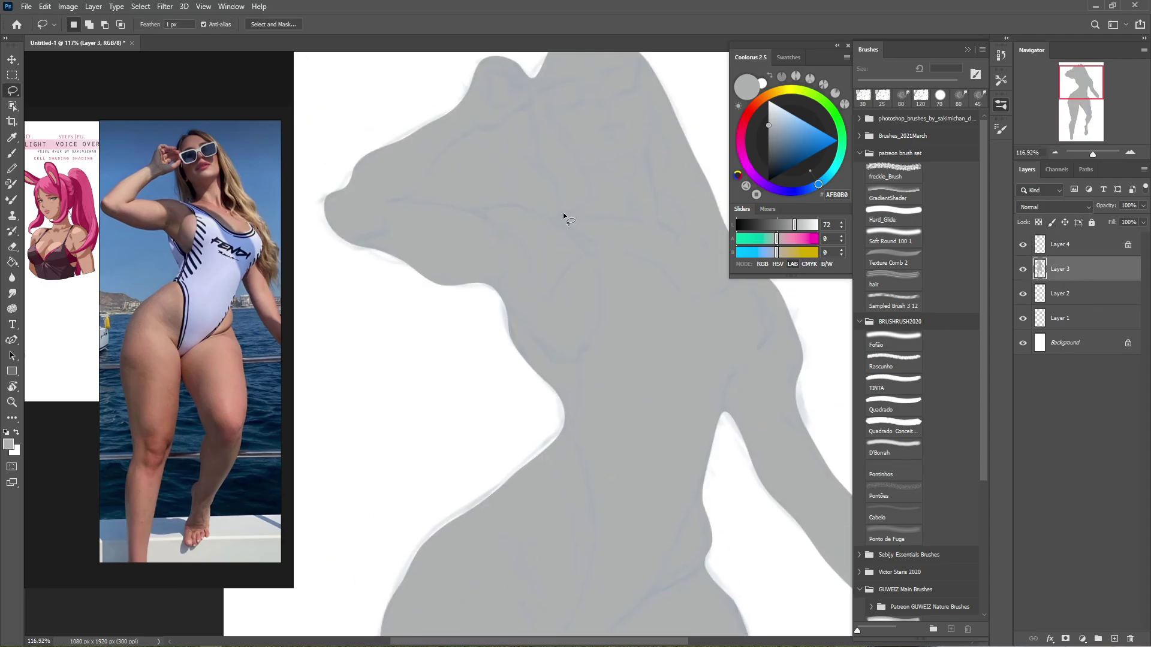
{"action": "mouse_move", "coordinate": [568, 213]}
{"action": "left_mouse_down"}
{"action": "mouse_move", "coordinate": [411, 201]}
{"action": "mouse_move", "coordinate": [532, 116]}
{"action": "mouse_move", "coordinate": [568, 214]}
{"action": "left_mouse_up"}
{"action": "key", "text": "Delete"}
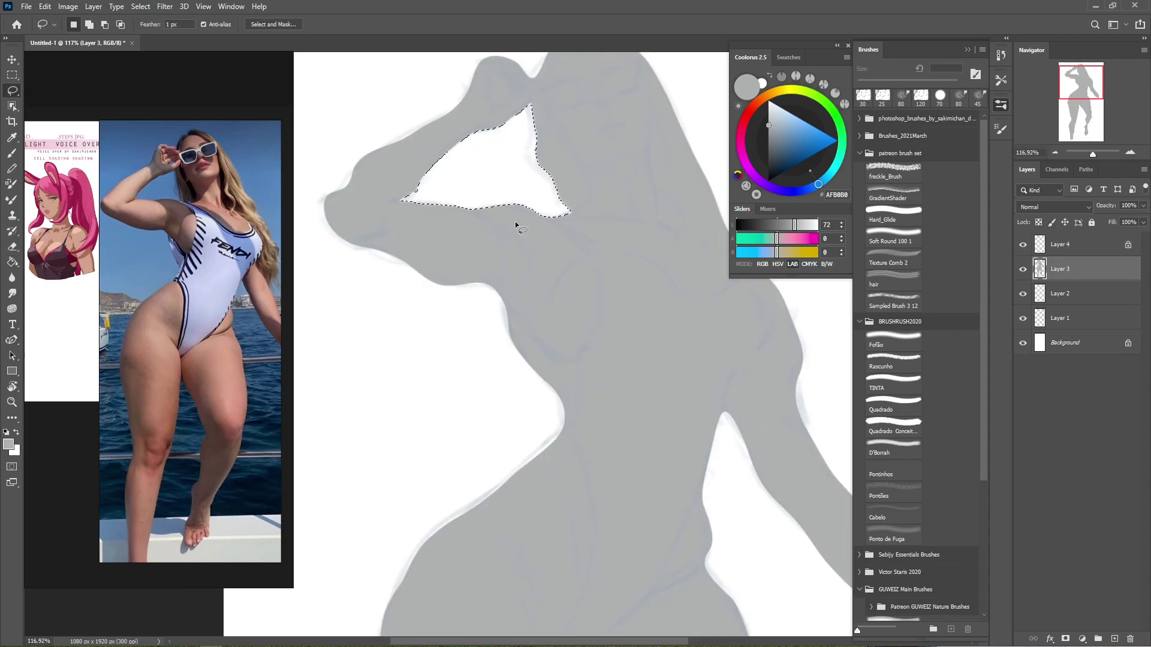
{"action": "key", "text": "ctrl+d"}
Set the brush flow to 100% and paint the grey fill out to the sketch lines around the head and raised arm.
{"action": "key", "text": "b"}
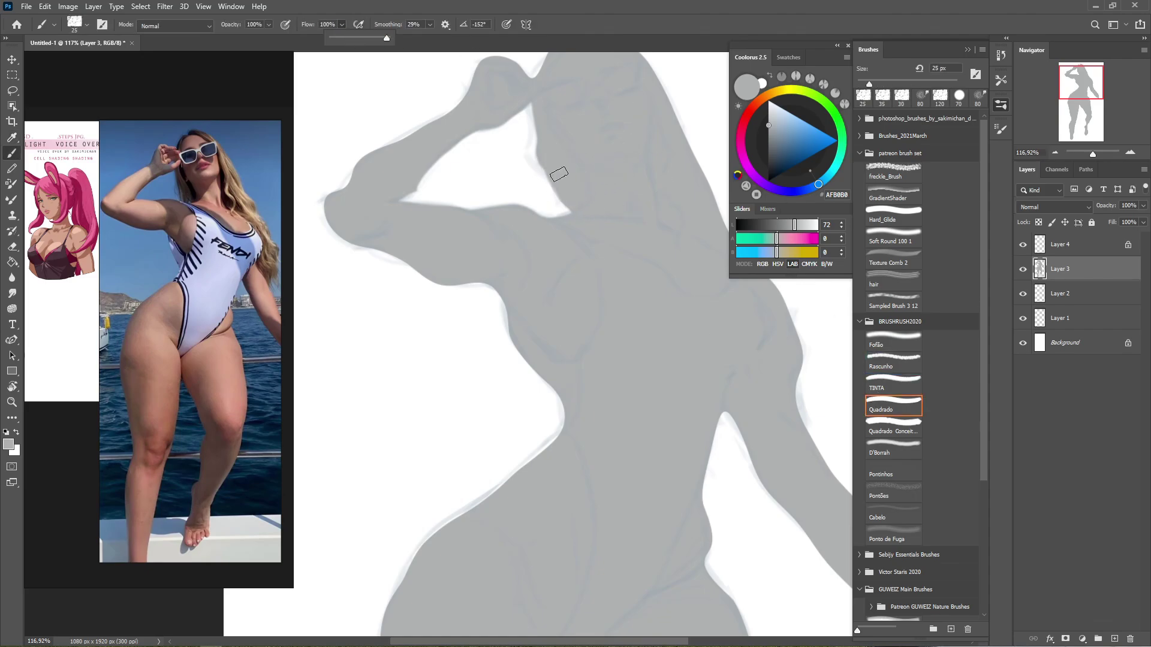
{"action": "mouse_move", "coordinate": [559, 174]}
{"action": "left_mouse_down"}
{"action": "mouse_move", "coordinate": [542, 125]}
{"action": "mouse_move", "coordinate": [549, 180]}
{"action": "left_mouse_up"}
{"action": "scroll", "coordinate": [548, 179], "scroll_direction": "down", "scroll_amount": 4}
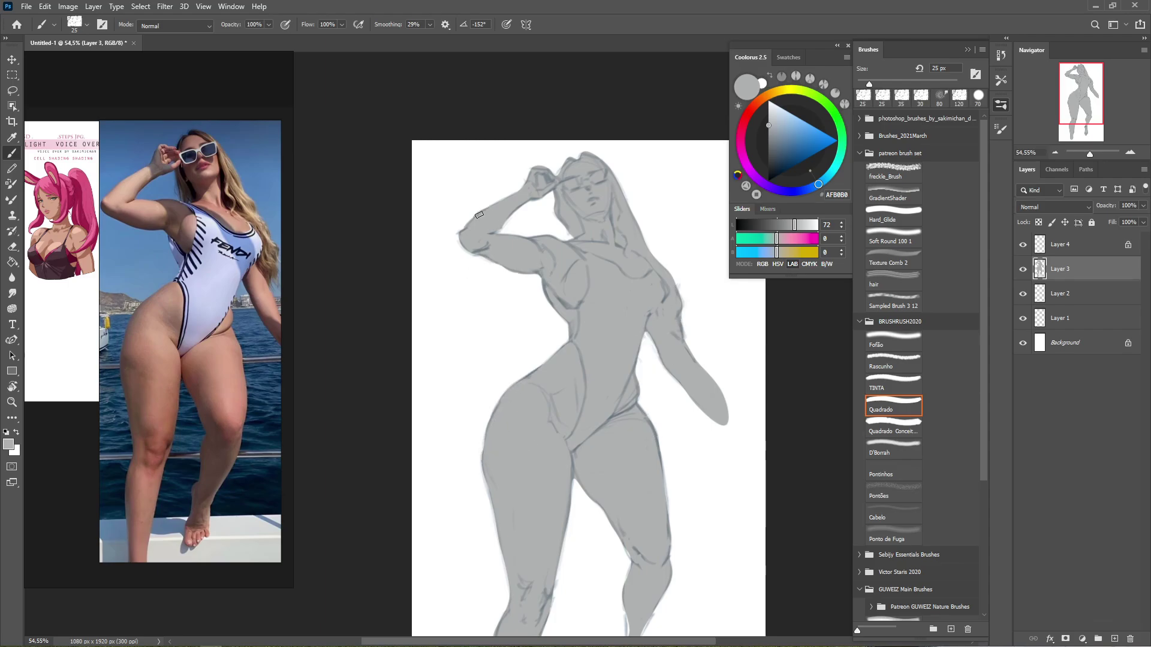
Hide the brush presets, paint the grey fill up to the leg outlines and trim the excess at the straight leg's foot.
{"action": "scroll", "coordinate": [636, 408], "scroll_direction": "down", "scroll_amount": 3}
{"action": "left_click", "coordinate": [1002, 80]}
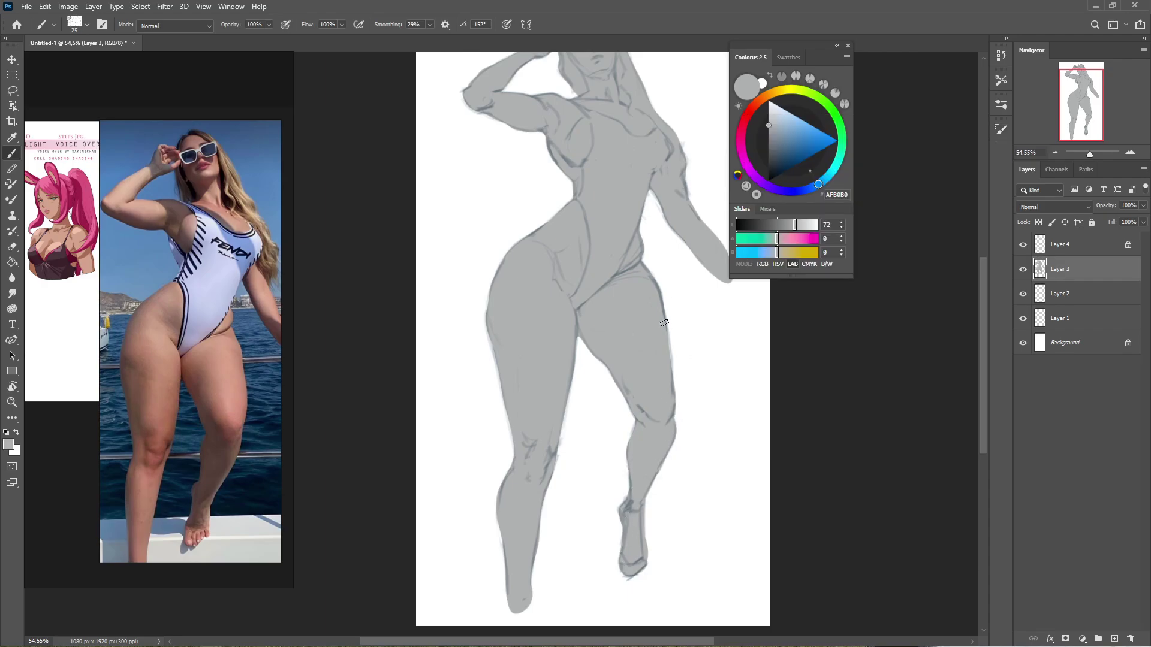
{"action": "left_click_drag", "start_coordinate": [661, 300], "coordinate": [676, 407]}
{"action": "left_click_drag", "start_coordinate": [570, 361], "coordinate": [559, 446]}
{"action": "left_click_drag", "start_coordinate": [488, 331], "coordinate": [512, 423]}
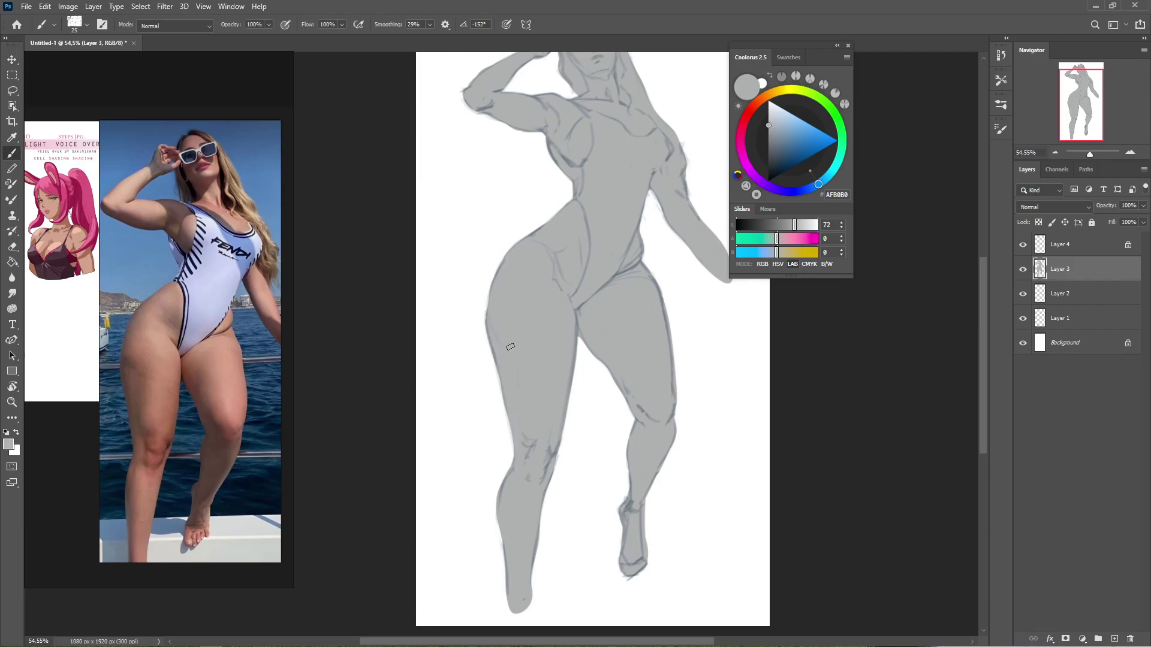
{"action": "left_click_drag", "start_coordinate": [486, 291], "coordinate": [498, 372]}
{"action": "key", "text": "e"}
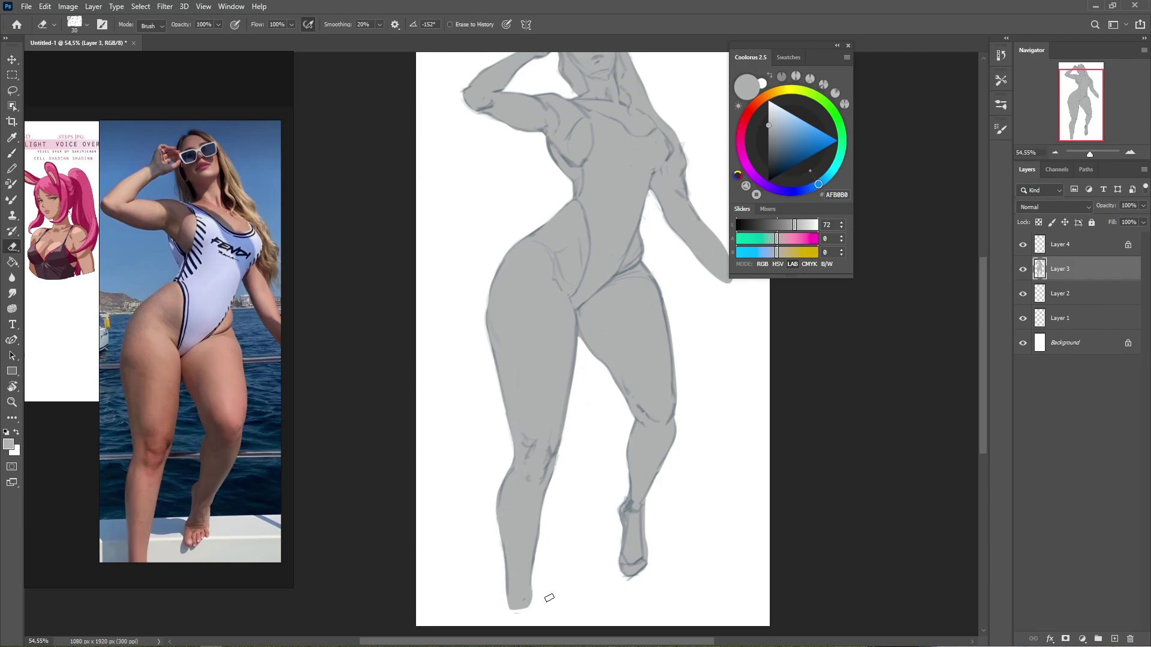
Save the document on the computer as estu.psd.
{"action": "left_click_drag", "start_coordinate": [640, 254], "coordinate": [615, 329]}
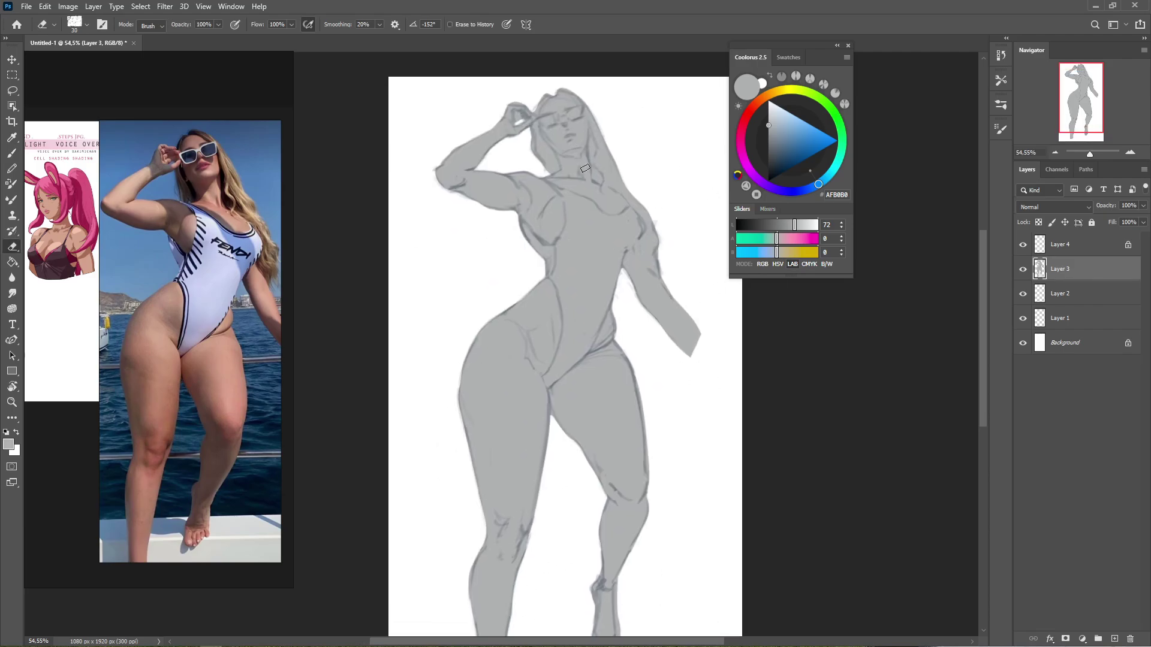
{"action": "key", "text": "b"}
{"action": "key", "text": "ctrl+s"}
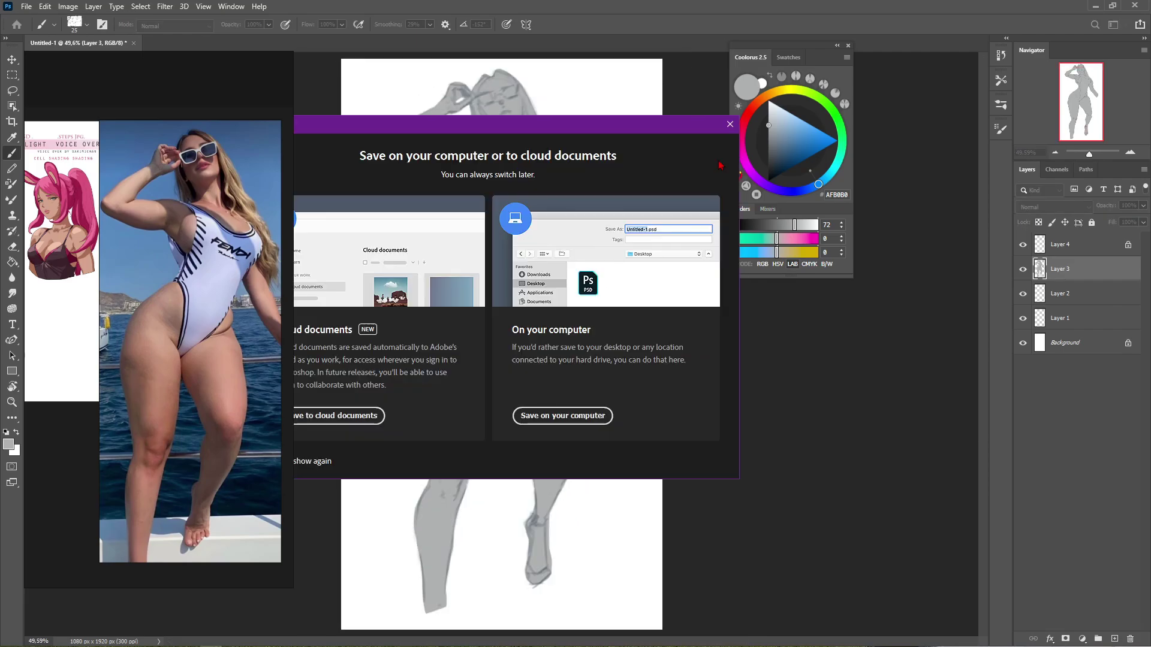
{"action": "left_click", "coordinate": [578, 414]}
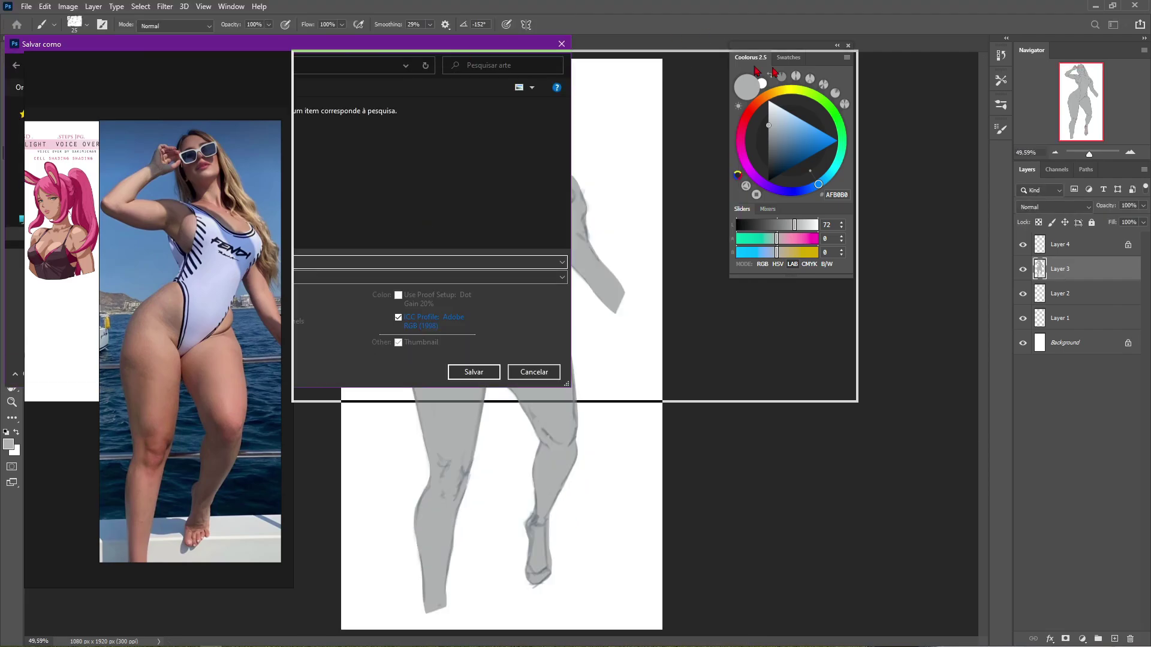
{"action": "type", "text": "estu"}
{"action": "left_click", "coordinate": [835, 388]}
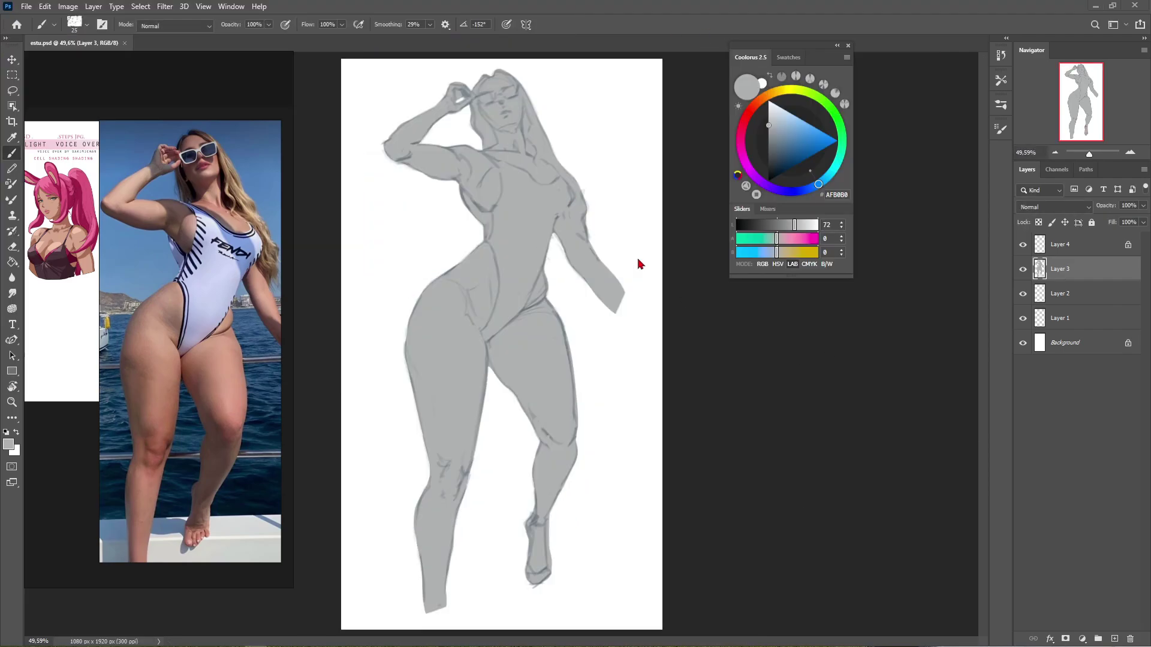
Add two new layers above Layer 3 and clip both of them to it.
{"action": "key", "text": "ctrl+shift+alt+n"}
{"action": "key", "text": "ctrl+shift+alt+n"}
{"action": "left_click", "coordinate": [1045, 294]}
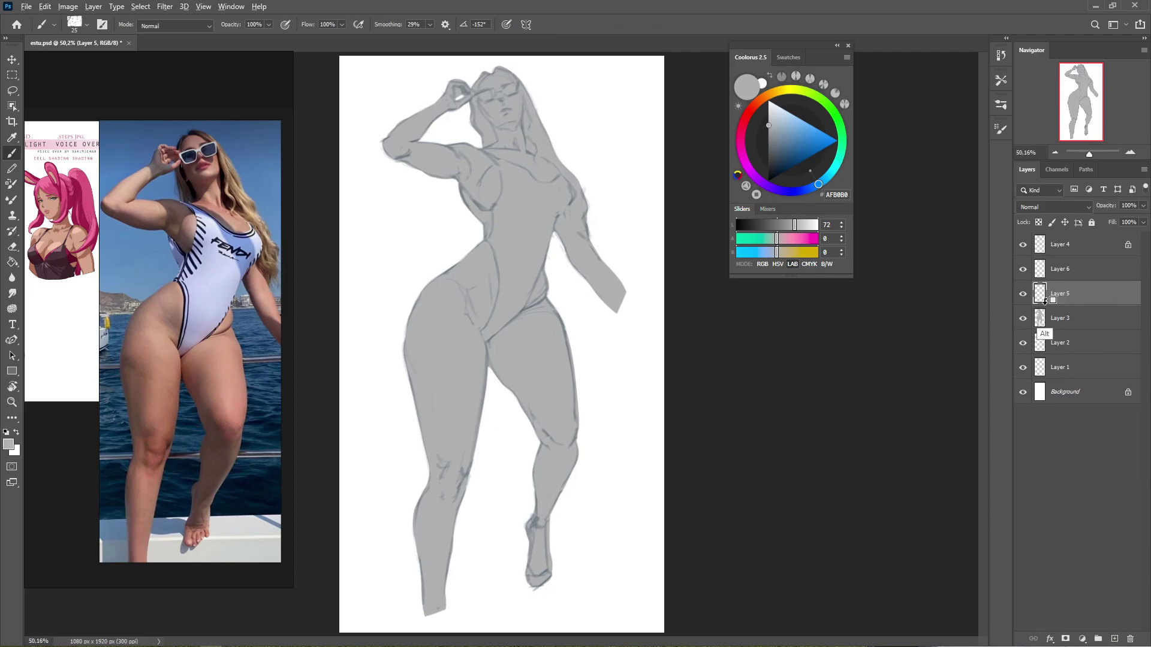
{"action": "left_click", "coordinate": [1044, 300], "text": "alt"}
{"action": "left_click", "coordinate": [1044, 281], "text": "alt"}
Fill Layer 5 with a tan skin tone, Lab 72, 5, 19.
{"action": "left_click", "coordinate": [766, 96]}
{"action": "left_click", "coordinate": [783, 127]}
{"action": "key", "text": "alt+BackSpace"}
Lasso the whole swimsuit shape along the sketch, adding the side, bust and shoulder straps to the selection.
{"action": "key", "text": "l"}
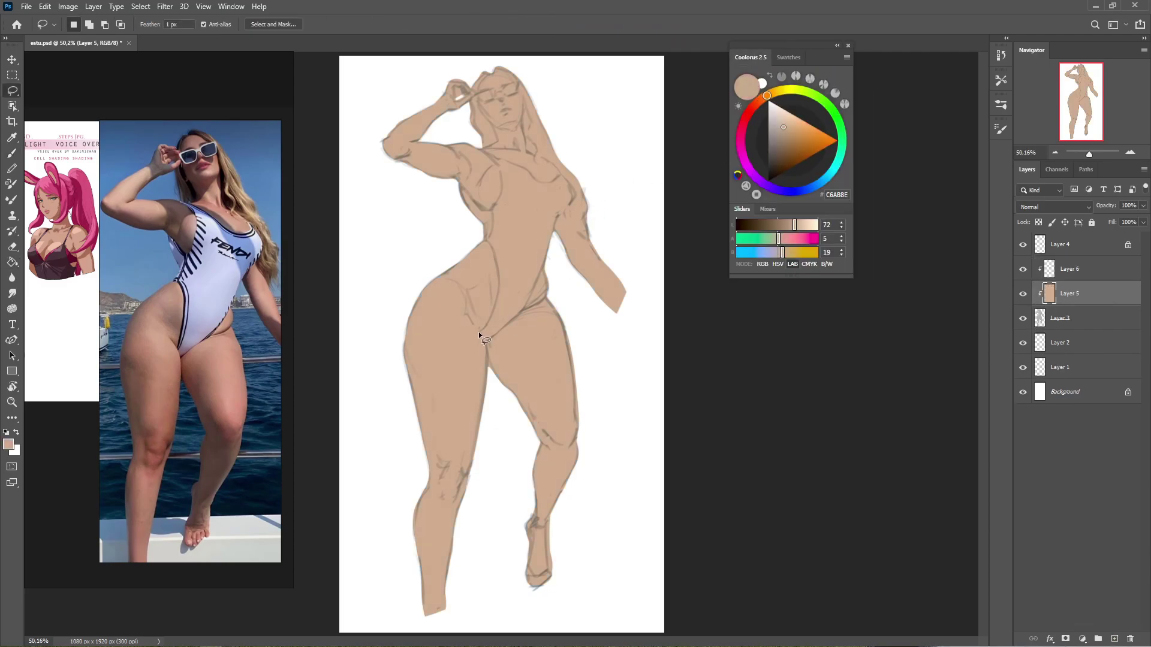
{"action": "left_click_drag", "start_coordinate": [512, 319], "coordinate": [509, 322]}
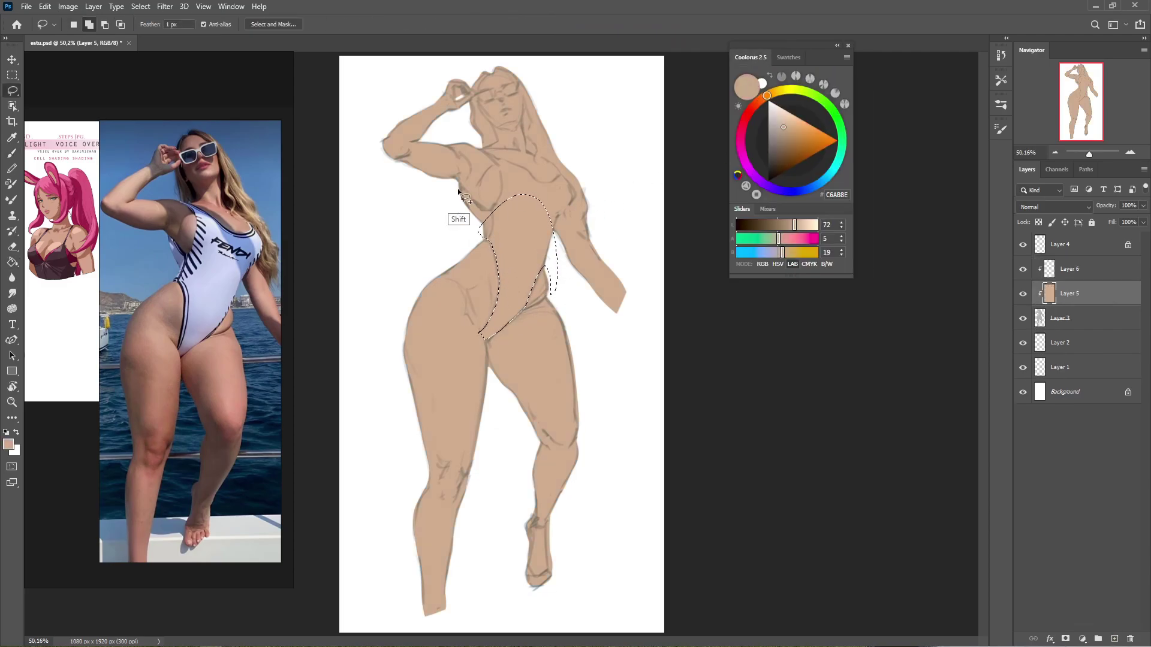
{"action": "mouse_move", "coordinate": [499, 173]}
{"action": "left_mouse_down"}
{"action": "mouse_move", "coordinate": [467, 231]}
{"action": "mouse_move", "coordinate": [483, 237]}
{"action": "left_mouse_up"}
{"action": "scroll", "coordinate": [476, 124], "scroll_direction": "up", "scroll_amount": 5}
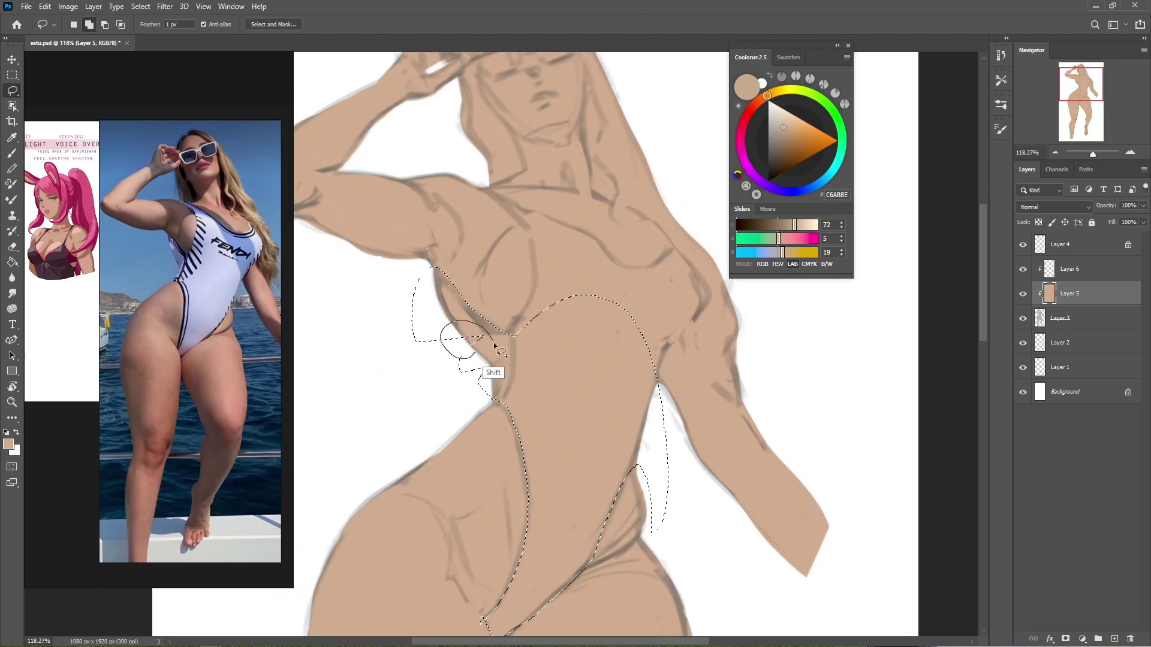
{"action": "mouse_move", "coordinate": [462, 334]}
{"action": "left_mouse_down"}
{"action": "mouse_move", "coordinate": [520, 332]}
{"action": "mouse_move", "coordinate": [488, 198]}
{"action": "mouse_move", "coordinate": [587, 268]}
{"action": "mouse_move", "coordinate": [618, 265]}
{"action": "mouse_move", "coordinate": [662, 353]}
{"action": "left_mouse_up"}
{"action": "mouse_move", "coordinate": [662, 354]}
{"action": "left_mouse_down"}
{"action": "mouse_move", "coordinate": [700, 306]}
{"action": "mouse_move", "coordinate": [678, 256]}
{"action": "mouse_move", "coordinate": [574, 184]}
{"action": "mouse_move", "coordinate": [457, 462]}
{"action": "mouse_move", "coordinate": [516, 447]}
{"action": "mouse_move", "coordinate": [575, 396]}
{"action": "mouse_move", "coordinate": [644, 383]}
{"action": "mouse_move", "coordinate": [690, 460]}
{"action": "mouse_move", "coordinate": [564, 473]}
{"action": "mouse_move", "coordinate": [619, 486]}
{"action": "mouse_move", "coordinate": [681, 367]}
{"action": "left_mouse_up"}
{"action": "key", "text": "r"}
{"action": "key", "text": "alt"}
{"action": "key", "text": "alt"}
{"action": "key", "text": "shift"}
{"action": "key", "text": "r"}
Fill the swimsuit selection with pale blue-grey D4DADB on a new clipped layer above the skin, and deselect.
{"action": "key", "text": "ctrl+shift+alt+n"}
{"action": "left_click", "coordinate": [828, 176]}
{"action": "left_click", "coordinate": [771, 112]}
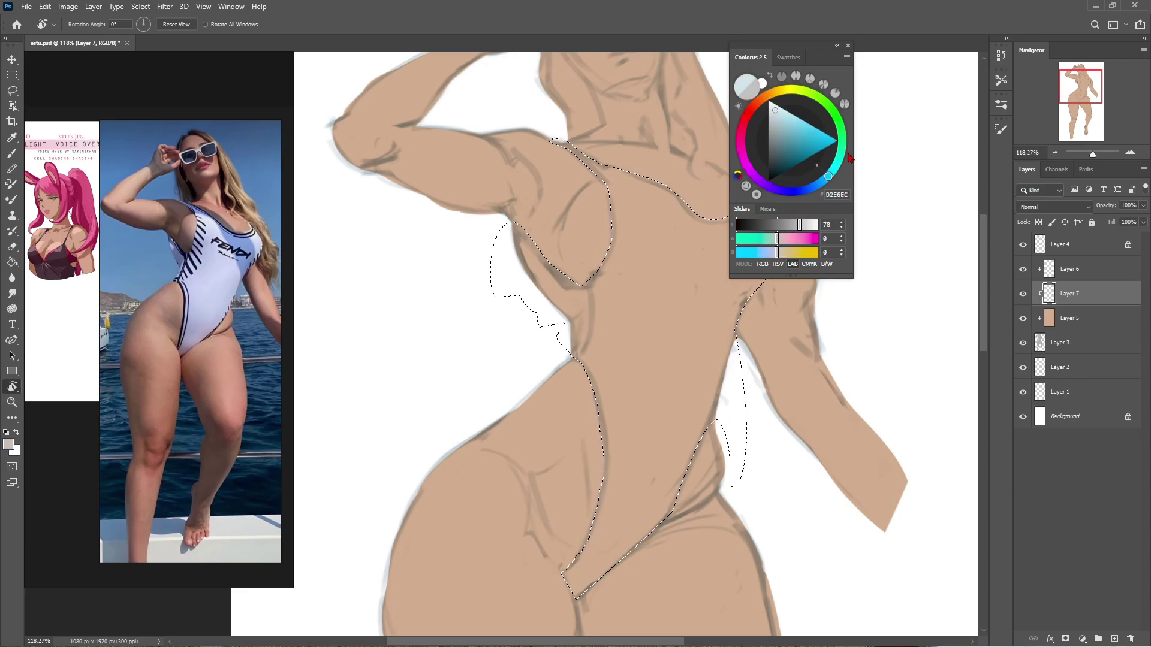
{"action": "key", "text": "g"}
{"action": "left_click", "coordinate": [647, 312]}
{"action": "key", "text": "h"}
{"action": "mouse_move", "coordinate": [647, 312]}
{"action": "left_mouse_down"}
{"action": "mouse_move", "coordinate": [629, 262]}
{"action": "mouse_move", "coordinate": [629, 316]}
{"action": "left_mouse_up"}
{"action": "key", "text": "ctrl+d"}
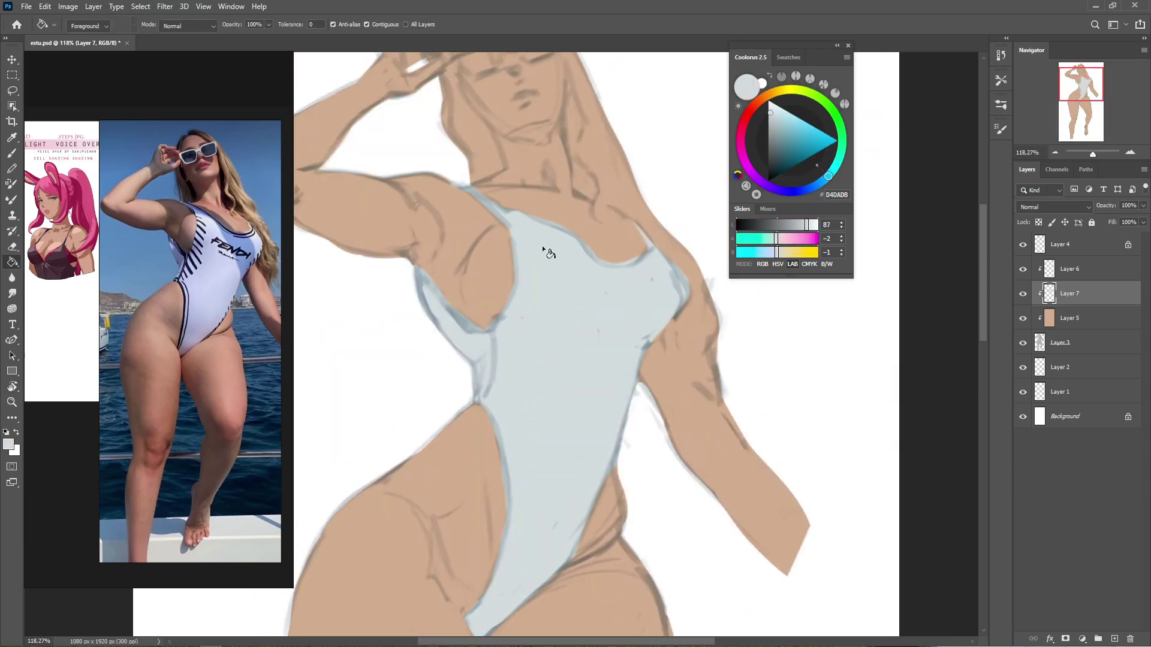
Select Layer 3, hide the skin fill on Layer 5 and sample the silhouette's grey AFB0B0 for the brush.
{"action": "key", "text": "e"}
{"action": "key", "text": "l"}
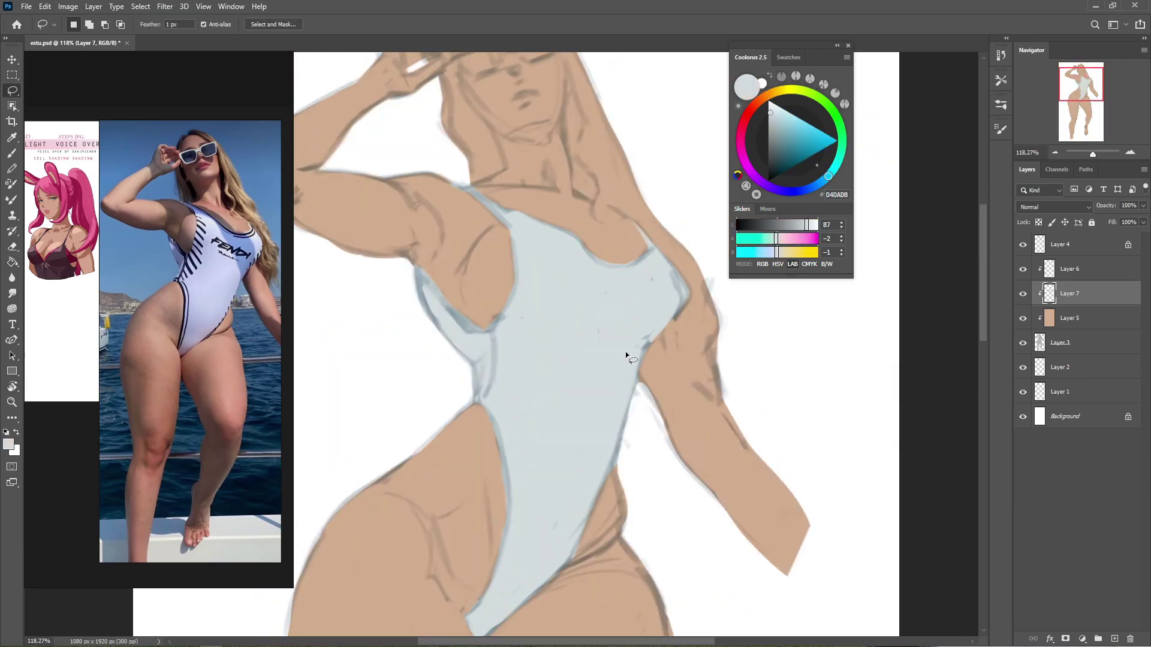
{"action": "left_click", "coordinate": [1060, 343]}
{"action": "mouse_move", "coordinate": [558, 412]}
{"action": "left_mouse_down"}
{"action": "mouse_move", "coordinate": [711, 349]}
{"action": "mouse_move", "coordinate": [699, 265]}
{"action": "left_mouse_up"}
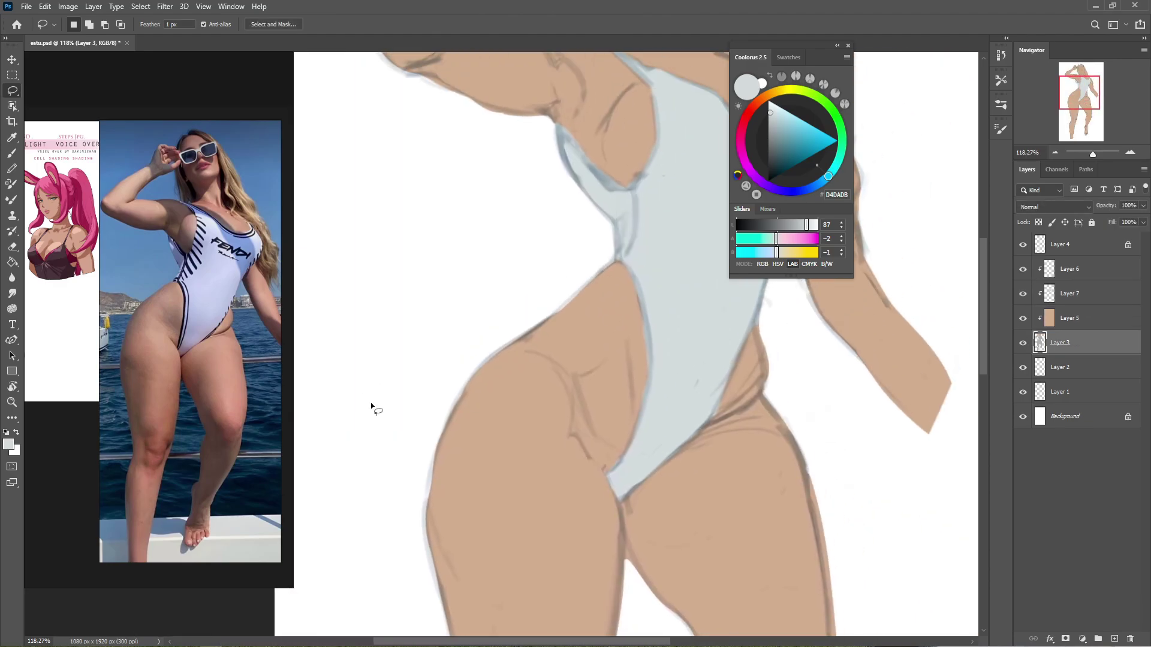
{"action": "key", "text": "b"}
{"action": "left_click", "coordinate": [1022, 318]}
{"action": "left_click", "coordinate": [552, 302], "text": "alt"}
{"action": "scroll", "coordinate": [673, 463], "scroll_direction": "down", "scroll_amount": 3}
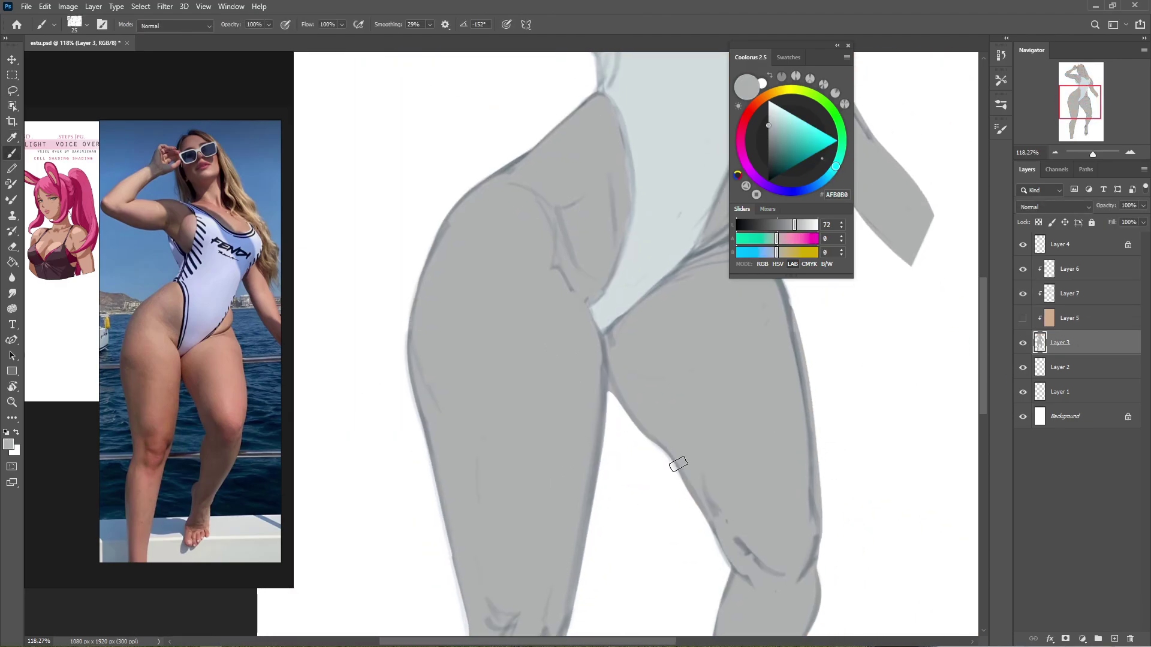
Touch up the grey silhouette's edges on Layer 3 along the raised arm, head, torso and legs.
{"action": "scroll", "coordinate": [773, 372], "scroll_direction": "up", "scroll_amount": 5}
{"action": "scroll", "coordinate": [773, 372], "scroll_direction": "right", "scroll_amount": 2}
{"action": "scroll", "coordinate": [641, 309], "scroll_direction": "up", "scroll_amount": 2}
{"action": "scroll", "coordinate": [641, 308], "scroll_direction": "left", "scroll_amount": 2}
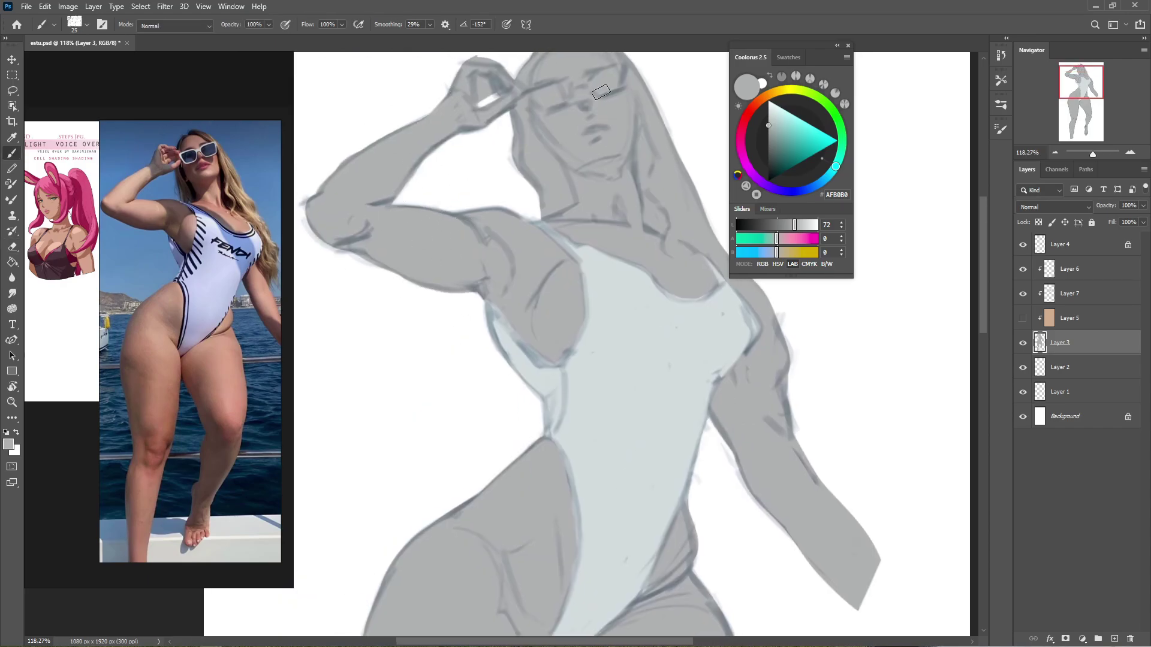
{"action": "scroll", "coordinate": [479, 159], "scroll_direction": "down", "scroll_amount": 2}
{"action": "scroll", "coordinate": [479, 158], "scroll_direction": "left", "scroll_amount": 2}
{"action": "scroll", "coordinate": [419, 138], "scroll_direction": "up", "scroll_amount": 2}
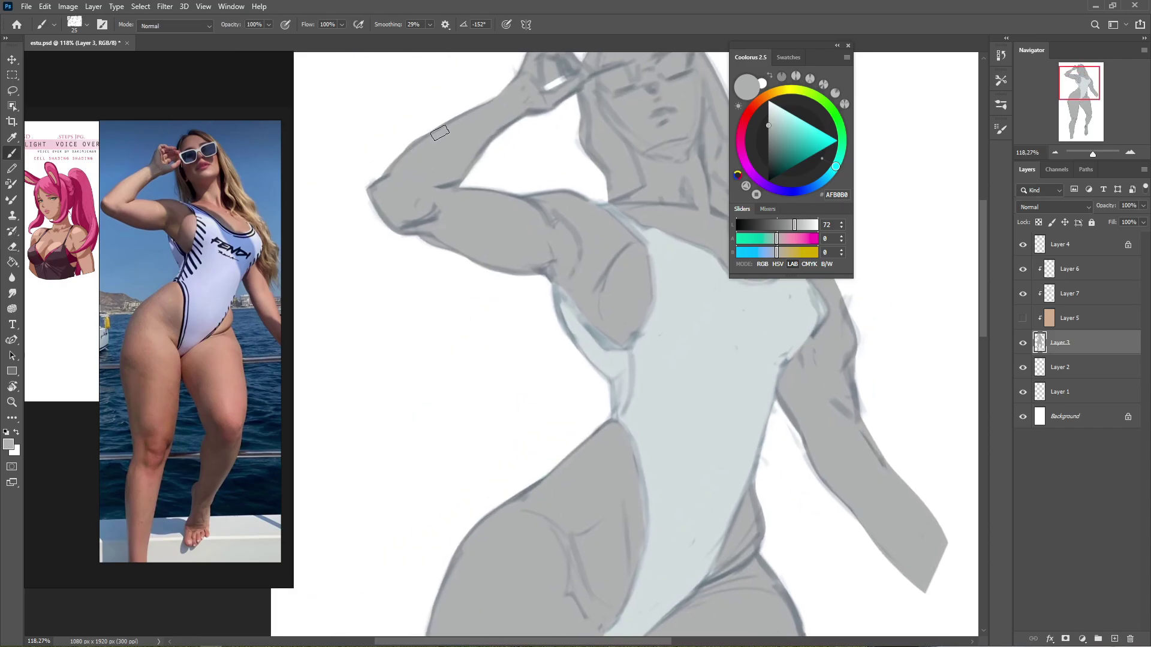
{"action": "scroll", "coordinate": [401, 162], "scroll_direction": "right", "scroll_amount": 1}
{"action": "scroll", "coordinate": [528, 174], "scroll_direction": "up", "scroll_amount": 2}
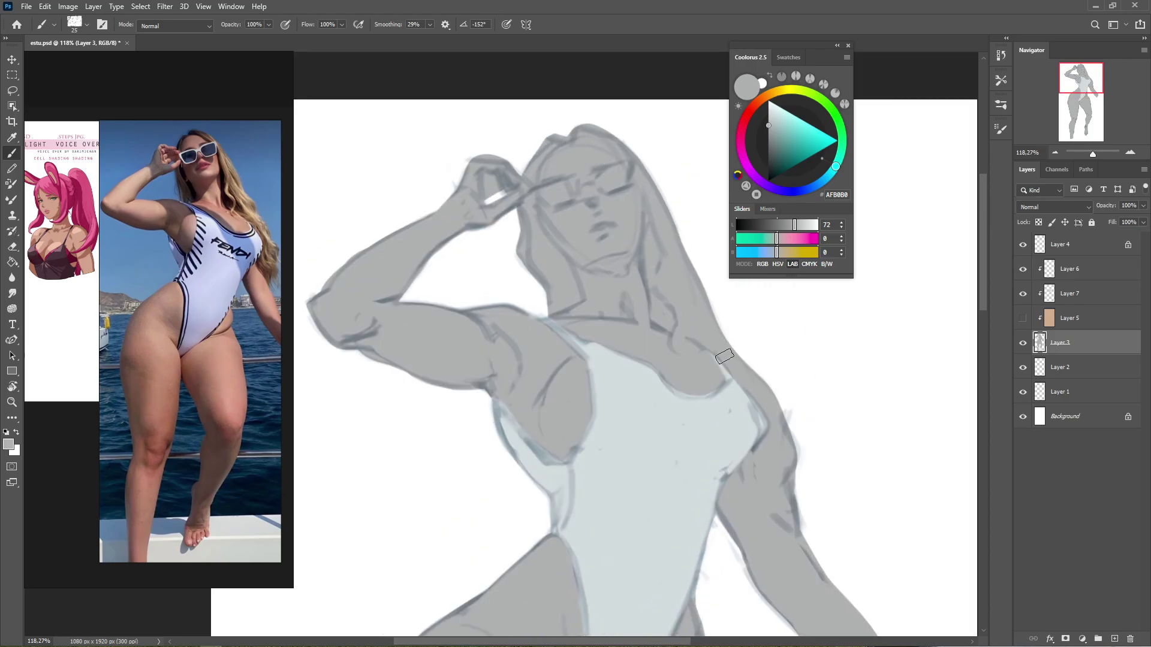
{"action": "scroll", "coordinate": [599, 180], "scroll_direction": "down", "scroll_amount": 3}
{"action": "scroll", "coordinate": [660, 258], "scroll_direction": "down", "scroll_amount": 5}
{"action": "scroll", "coordinate": [625, 542], "scroll_direction": "down", "scroll_amount": 1}
{"action": "key", "text": "l"}
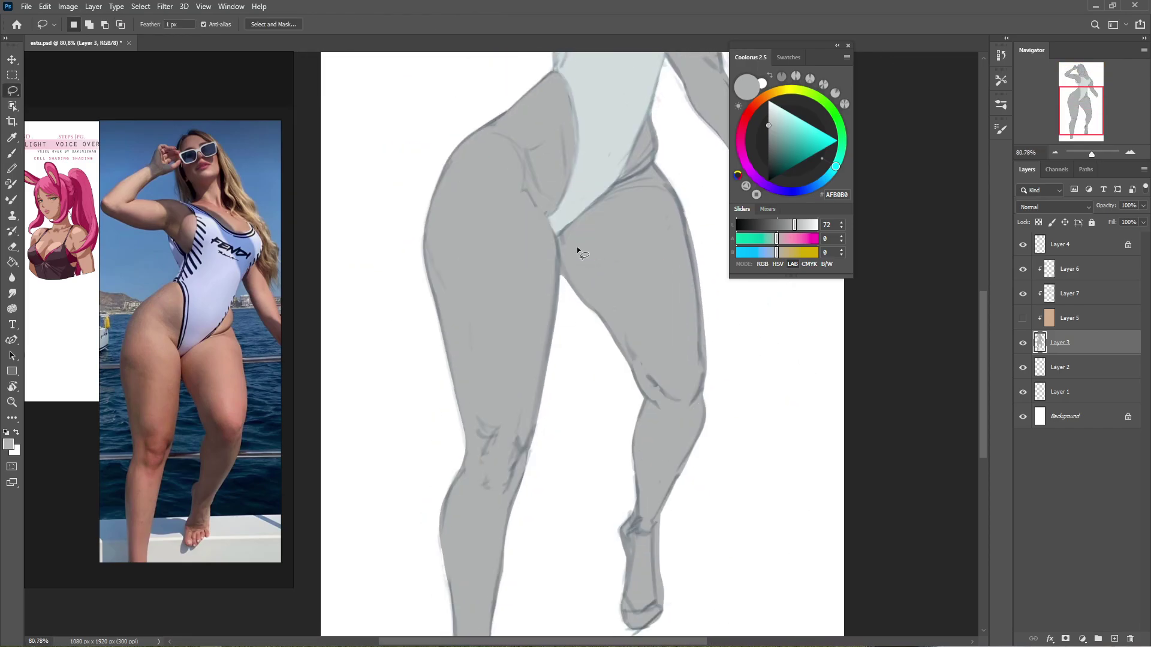
{"action": "scroll", "coordinate": [512, 227], "scroll_direction": "up", "scroll_amount": 5}
{"action": "scroll", "coordinate": [563, 263], "scroll_direction": "down", "scroll_amount": 7}
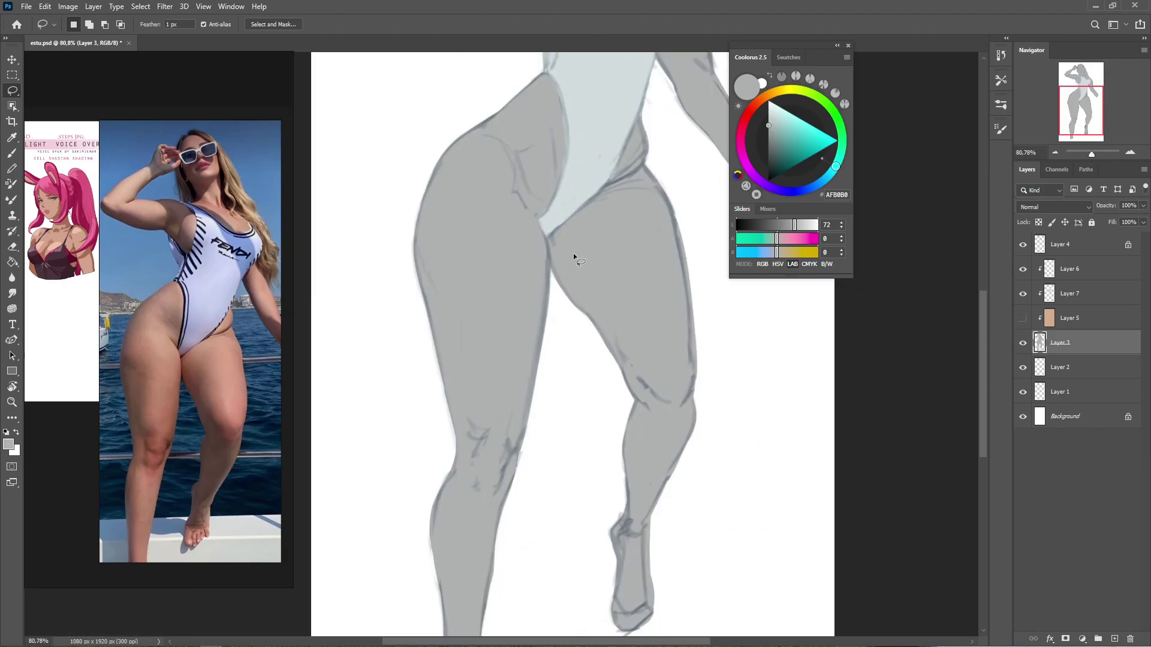
Show Layer 5 again, sample the swimsuit colour D4DADB and clean up the swimsuit's edges on Layer 7.
{"action": "key", "text": "b"}
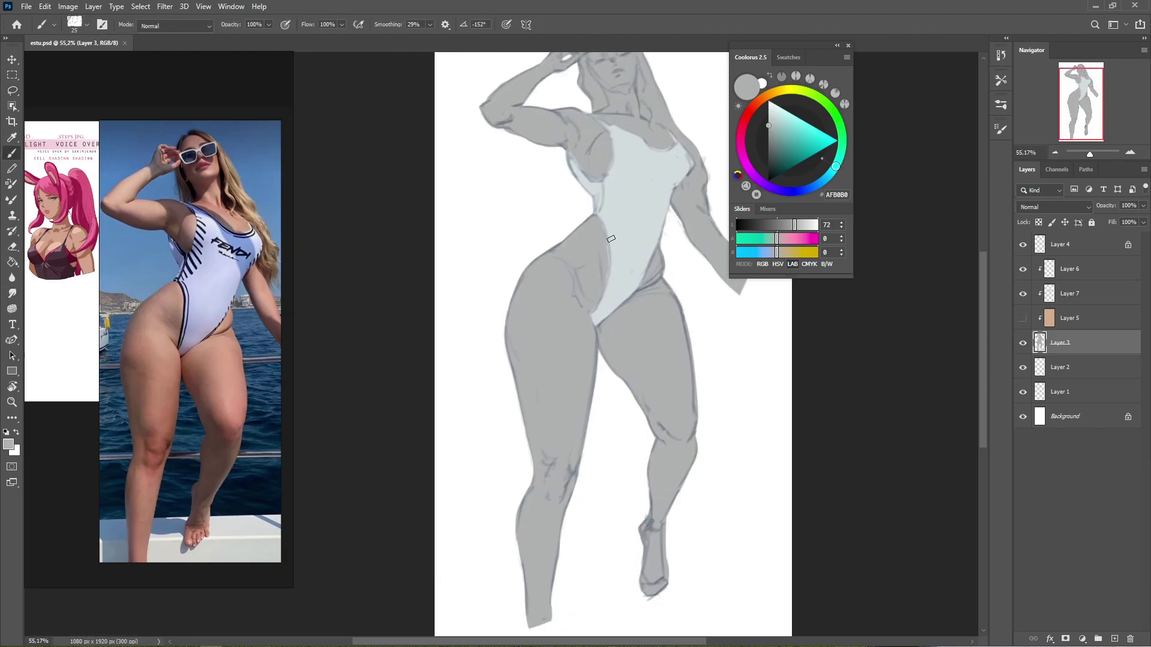
{"action": "scroll", "coordinate": [610, 239], "scroll_direction": "up", "scroll_amount": 3}
{"action": "left_click_drag", "start_coordinate": [611, 238], "coordinate": [629, 390]}
{"action": "left_click", "coordinate": [664, 362], "text": "alt"}
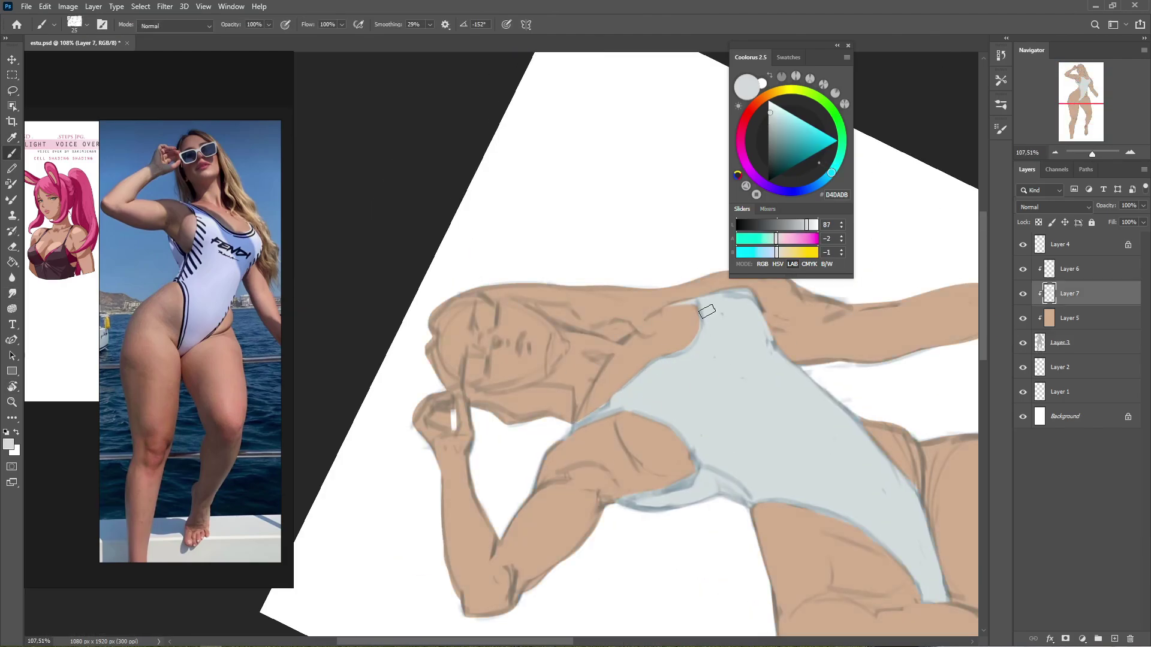
{"action": "key", "text": "r"}
{"action": "mouse_move", "coordinate": [873, 517]}
{"action": "left_mouse_down"}
{"action": "mouse_move", "coordinate": [737, 403]}
{"action": "mouse_move", "coordinate": [745, 398]}
{"action": "left_mouse_up"}
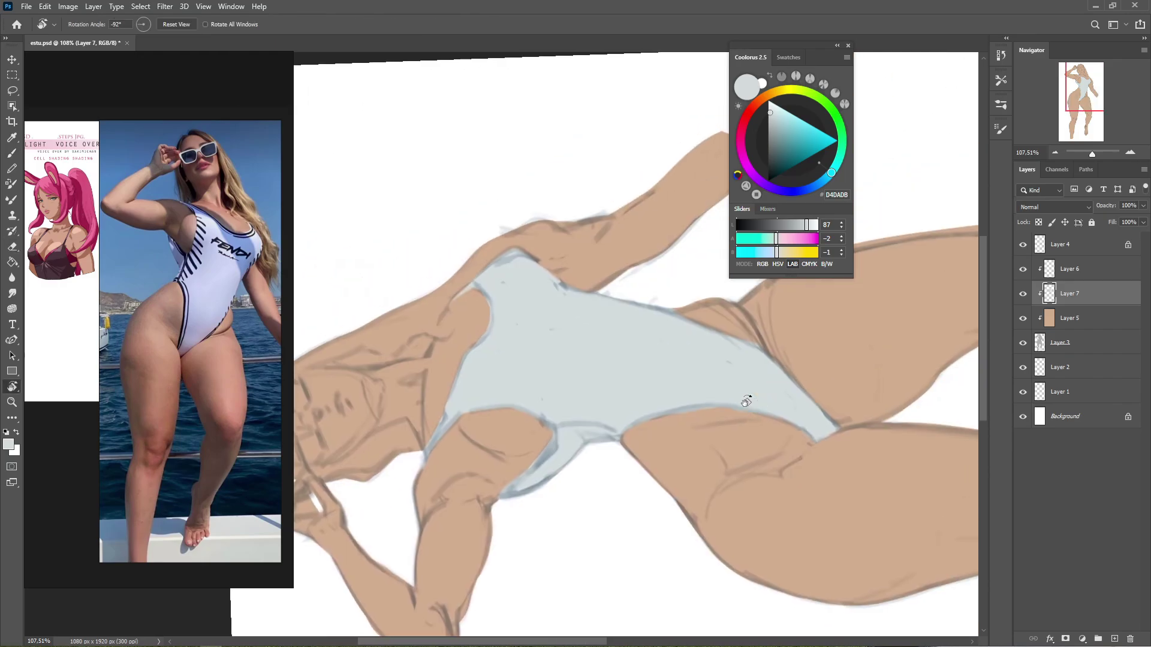
{"action": "left_click_drag", "start_coordinate": [746, 341], "coordinate": [558, 469]}
{"action": "key", "text": "Escape"}
{"action": "scroll", "coordinate": [558, 469], "scroll_direction": "down", "scroll_amount": 3}
{"action": "key", "text": "super"}
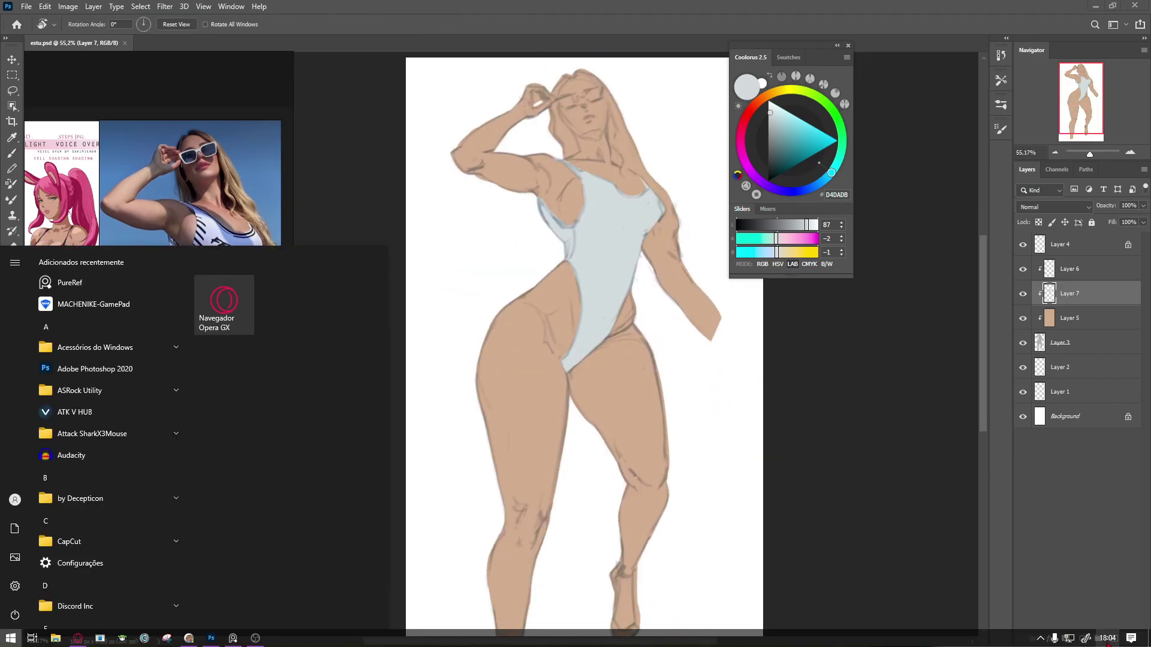
{"action": "key", "text": "Escape"}
{"action": "scroll", "coordinate": [558, 360], "scroll_direction": "up", "scroll_amount": 2}
{"action": "left_click", "coordinate": [1120, 238]}
{"action": "scroll", "coordinate": [857, 321], "scroll_direction": "down", "scroll_amount": 2}
{"action": "left_click", "coordinate": [1068, 295]}
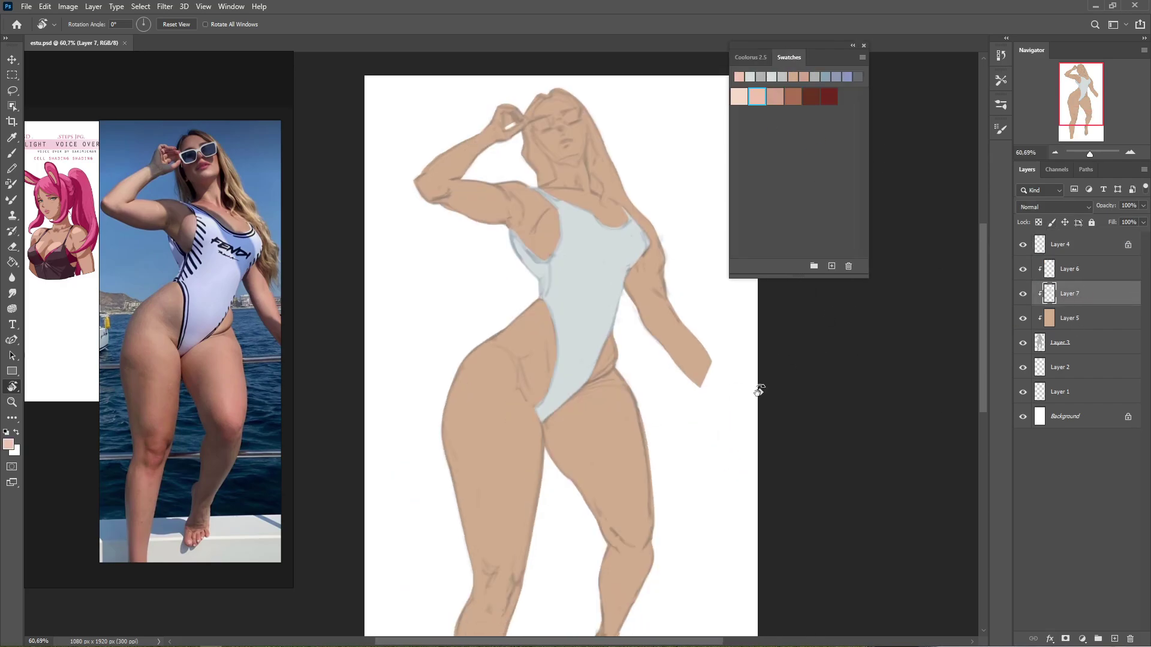
Try to block in a light skin tone over the hip and both thighs on Layer 7 with a larger brush.
{"action": "left_click", "coordinate": [752, 55]}
{"action": "key", "text": "b"}
{"action": "left_click_drag", "start_coordinate": [599, 390], "coordinate": [600, 436]}
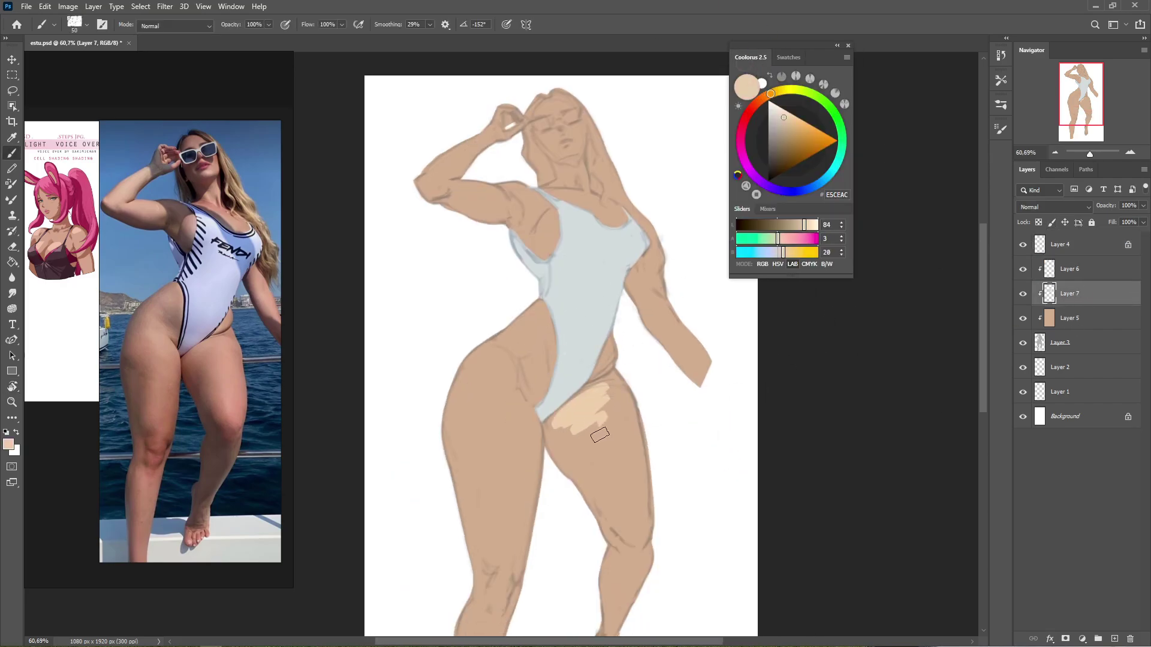
{"action": "key", "text": "bracketright"}
{"action": "key", "text": "bracketright"}
{"action": "key", "text": "bracketright"}
{"action": "key", "text": "bracketright"}
{"action": "key", "text": "bracketright"}
{"action": "key", "text": "bracketright"}
{"action": "left_click_drag", "start_coordinate": [599, 385], "coordinate": [591, 390]}
{"action": "mouse_move", "coordinate": [491, 375]}
{"action": "left_mouse_down"}
{"action": "mouse_move", "coordinate": [472, 350]}
{"action": "mouse_move", "coordinate": [480, 410]}
{"action": "mouse_move", "coordinate": [503, 401]}
{"action": "mouse_move", "coordinate": [520, 462]}
{"action": "mouse_move", "coordinate": [504, 477]}
{"action": "left_mouse_up"}
{"action": "key", "text": "bracketleft"}
{"action": "key", "text": "bracketleft"}
{"action": "key", "text": "bracketleft"}
{"action": "key", "text": "bracketleft"}
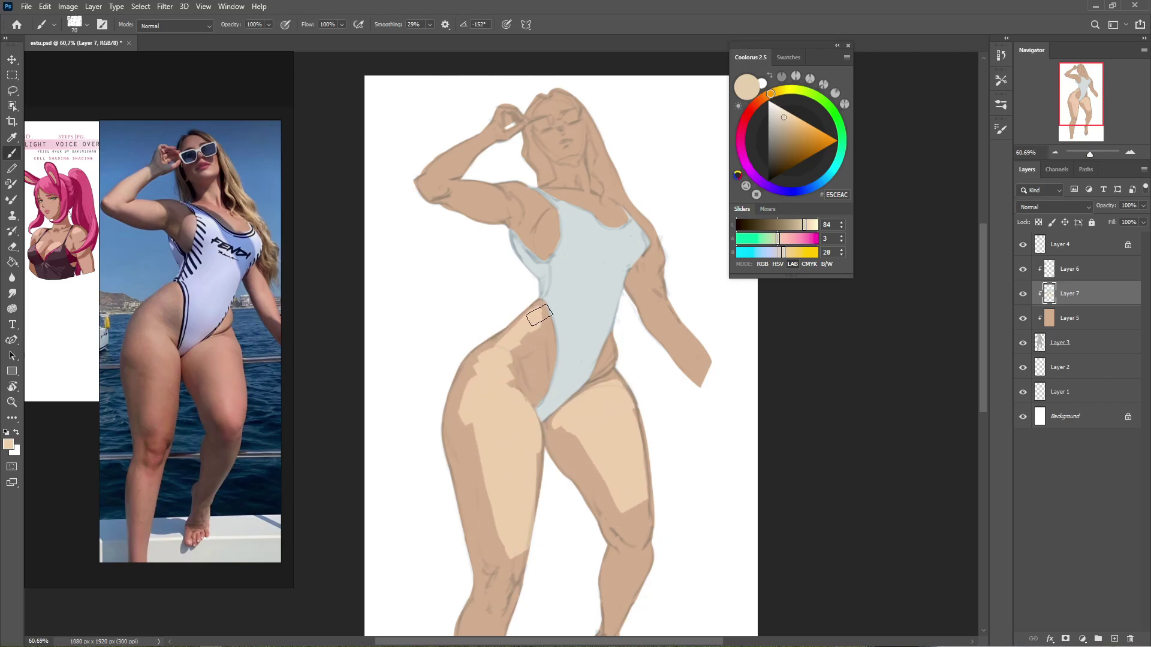
Undo the light skin strokes on Layer 7.
{"action": "key", "text": "ctrl+z"}
{"action": "key", "text": "ctrl+z"}
{"action": "key", "text": "ctrl+z"}
{"action": "key", "text": "ctrl+z"}
{"action": "key", "text": "ctrl+z"}
Lock Layer 7 and paint light skin E1CEB8 on Layer 6 over the hip and down the straight leg's thigh.
{"action": "key", "text": "slash"}
{"action": "key", "text": "alt+bracketright"}
{"action": "left_click_drag", "start_coordinate": [485, 359], "coordinate": [517, 437]}
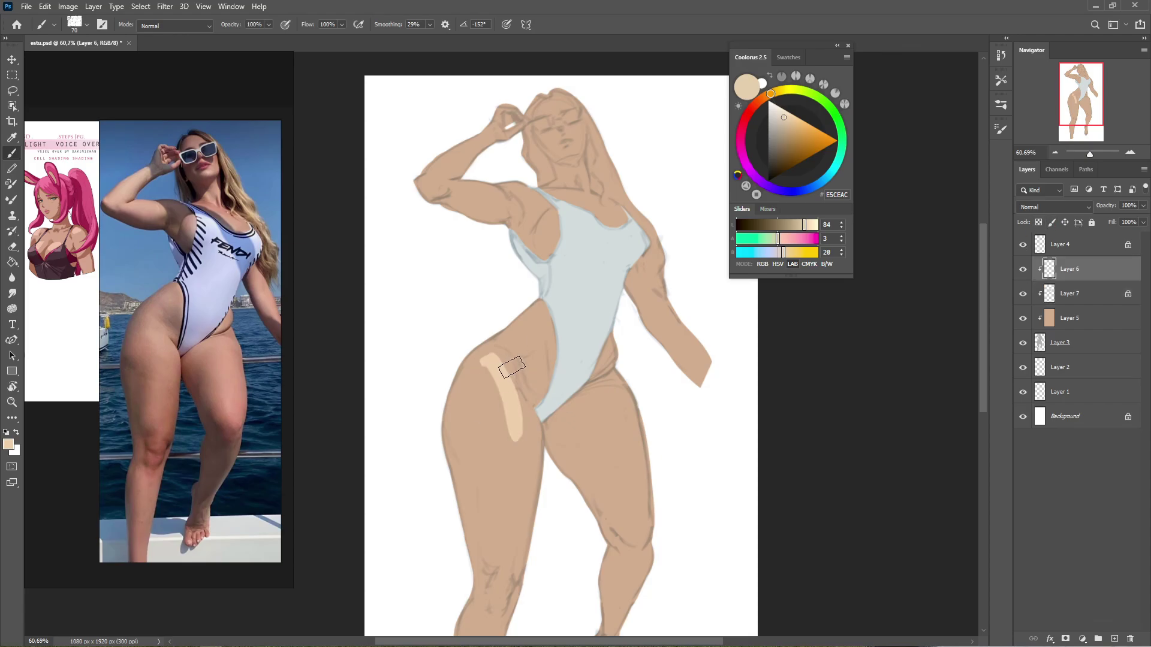
{"action": "key", "text": "ctrl+z"}
{"action": "mouse_move", "coordinate": [484, 387]}
{"action": "left_mouse_down"}
{"action": "mouse_move", "coordinate": [512, 418]}
{"action": "mouse_move", "coordinate": [540, 375]}
{"action": "mouse_move", "coordinate": [499, 541]}
{"action": "mouse_move", "coordinate": [484, 362]}
{"action": "mouse_move", "coordinate": [537, 323]}
{"action": "mouse_move", "coordinate": [519, 337]}
{"action": "mouse_move", "coordinate": [545, 336]}
{"action": "left_mouse_up"}
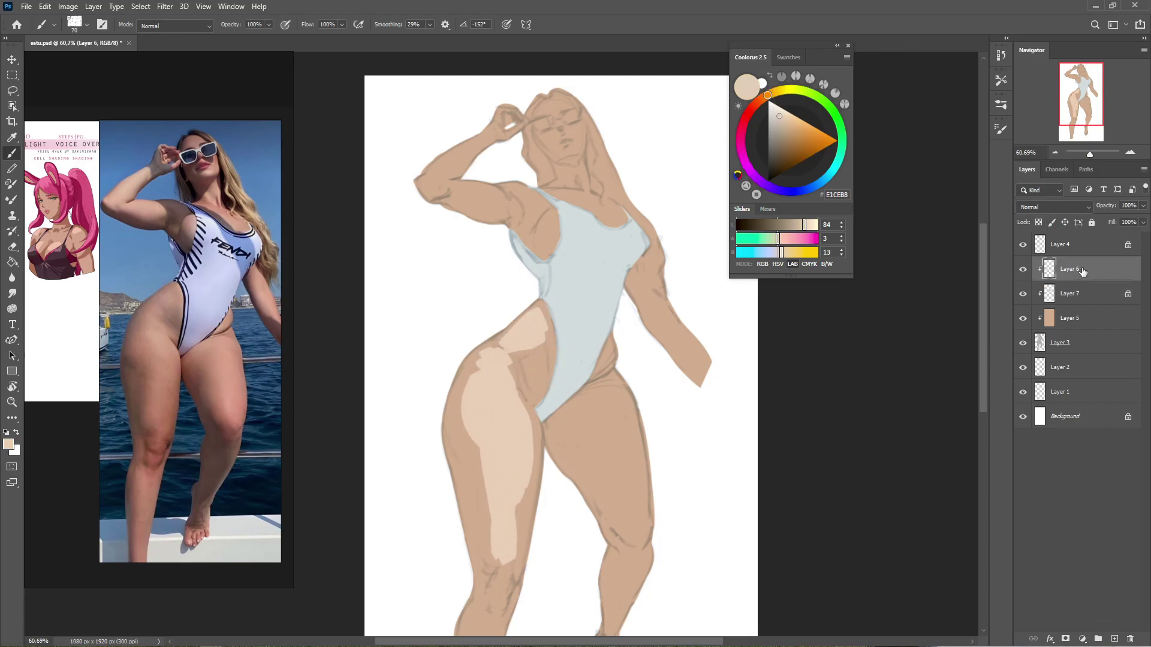
Move Layer 6 beneath the swimsuit's Layer 7 and enable the brush's Transfer option.
{"action": "left_click_drag", "start_coordinate": [1082, 271], "coordinate": [1085, 302]}
{"action": "left_click", "coordinate": [1000, 129]}
{"action": "left_click", "coordinate": [763, 238]}
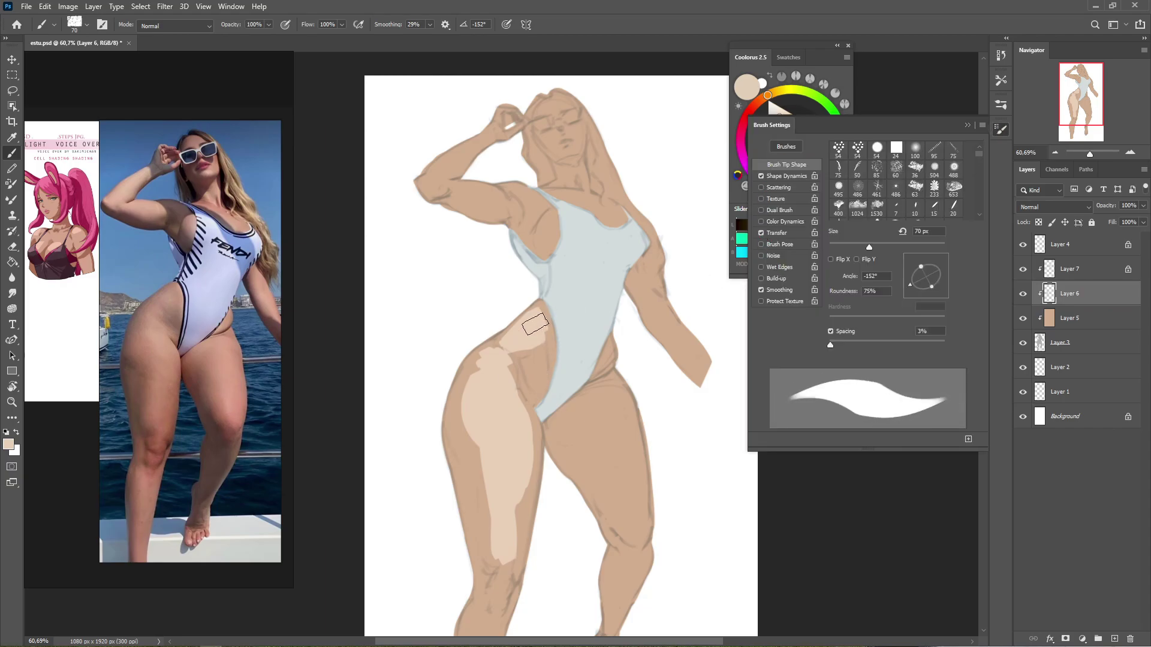
{"action": "key", "text": "F5"}
Paint the light skin areas on the hip, thigh, knee and shin of the straight leg, leaving tan shadow shapes.
{"action": "mouse_move", "coordinate": [552, 346]}
{"action": "left_mouse_down"}
{"action": "mouse_move", "coordinate": [540, 398]}
{"action": "mouse_move", "coordinate": [519, 382]}
{"action": "mouse_move", "coordinate": [534, 331]}
{"action": "mouse_move", "coordinate": [557, 341]}
{"action": "mouse_move", "coordinate": [481, 360]}
{"action": "mouse_move", "coordinate": [518, 402]}
{"action": "left_mouse_up"}
{"action": "left_click_drag", "start_coordinate": [534, 434], "coordinate": [506, 579]}
{"action": "left_click_drag", "start_coordinate": [507, 578], "coordinate": [522, 513]}
{"action": "mouse_move", "coordinate": [497, 395]}
{"action": "left_mouse_down"}
{"action": "mouse_move", "coordinate": [479, 498]}
{"action": "mouse_move", "coordinate": [521, 516]}
{"action": "left_mouse_up"}
{"action": "mouse_move", "coordinate": [528, 513]}
{"action": "left_mouse_down"}
{"action": "mouse_move", "coordinate": [558, 400]}
{"action": "mouse_move", "coordinate": [516, 434]}
{"action": "mouse_move", "coordinate": [494, 543]}
{"action": "left_mouse_up"}
{"action": "left_click_drag", "start_coordinate": [519, 432], "coordinate": [504, 554]}
{"action": "left_click_drag", "start_coordinate": [540, 414], "coordinate": [522, 437]}
Darken the Background layer to a light grey with Hue/Saturation.
{"action": "key", "text": "alt+shift+bracketleft"}
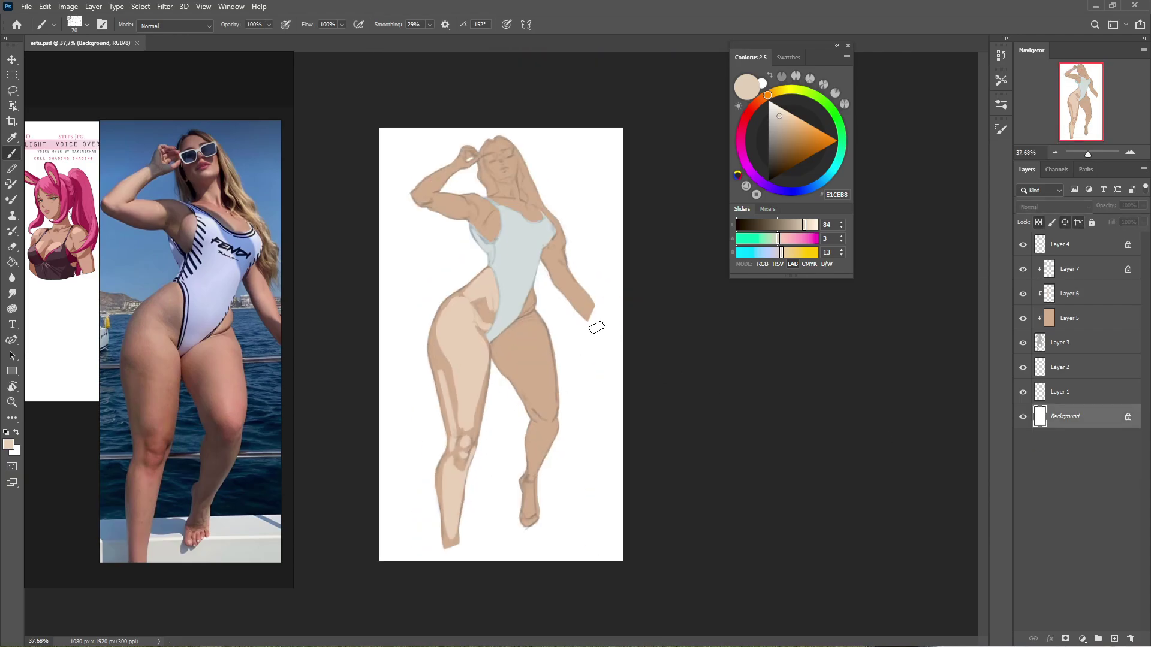
{"action": "key", "text": "ctrl+u"}
{"action": "left_click_drag", "start_coordinate": [899, 486], "coordinate": [872, 485]}
{"action": "key", "text": "Return"}
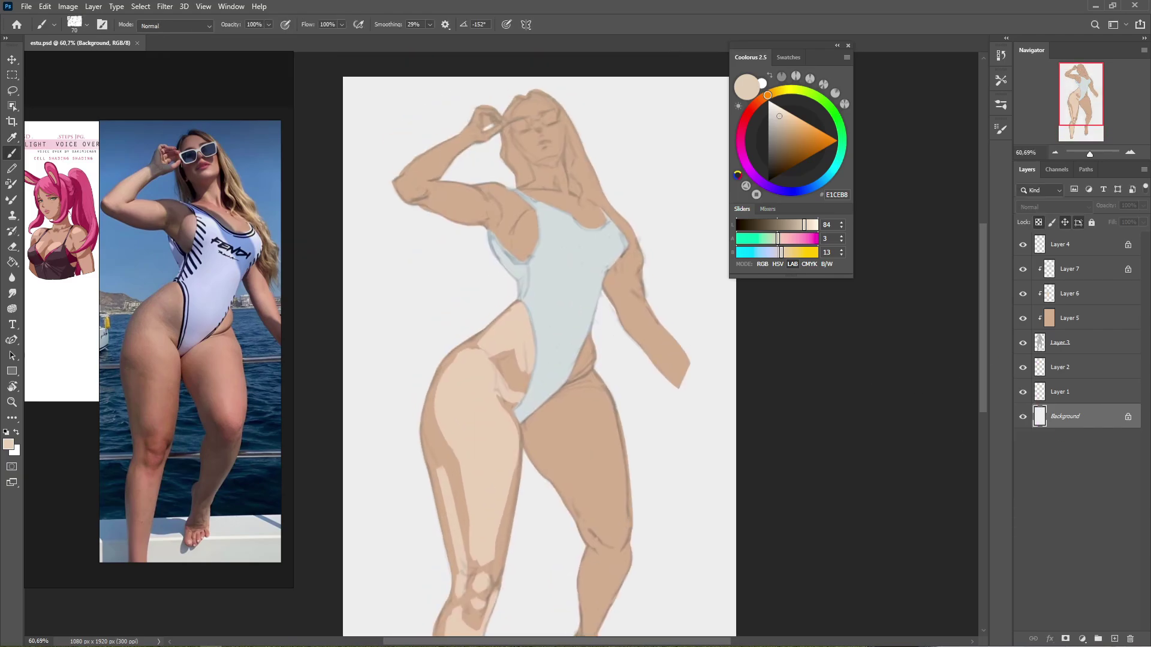
Paint the light skin area on the bent leg's thigh and the adjoining hip on Layer 6.
{"action": "mouse_move", "coordinate": [573, 402]}
{"action": "left_mouse_down"}
{"action": "mouse_move", "coordinate": [557, 342]}
{"action": "mouse_move", "coordinate": [572, 342]}
{"action": "mouse_move", "coordinate": [603, 401]}
{"action": "left_mouse_up"}
{"action": "left_click", "coordinate": [1069, 293]}
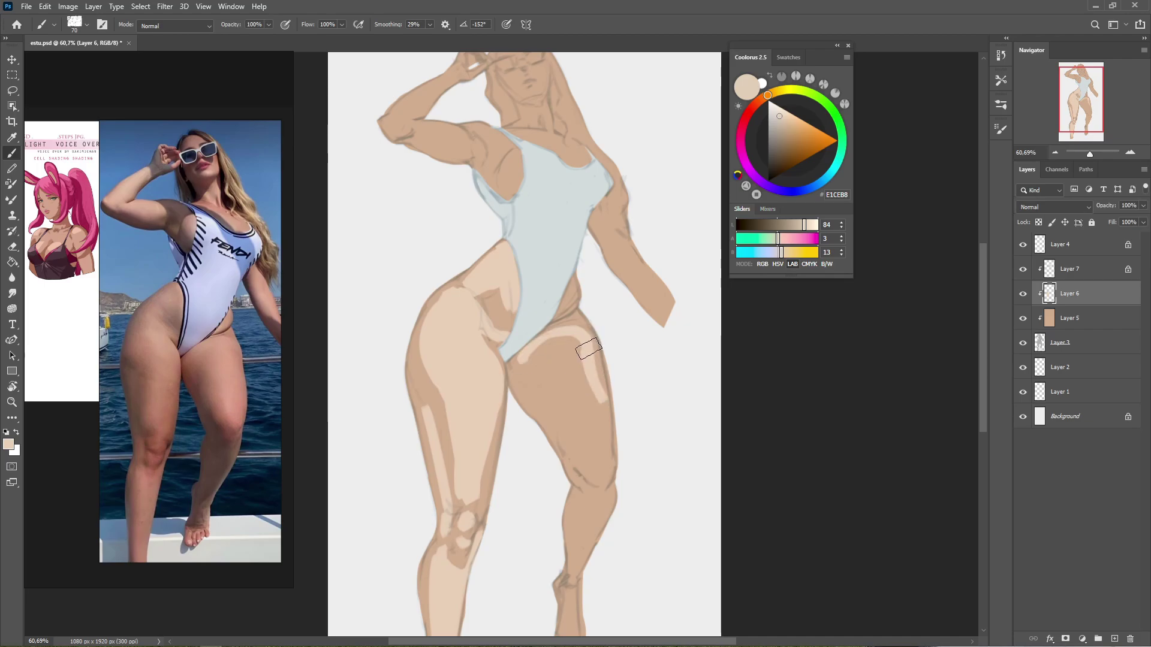
{"action": "left_click_drag", "start_coordinate": [609, 360], "coordinate": [611, 422]}
{"action": "mouse_move", "coordinate": [570, 414]}
{"action": "left_mouse_down"}
{"action": "mouse_move", "coordinate": [583, 448]}
{"action": "mouse_move", "coordinate": [543, 374]}
{"action": "mouse_move", "coordinate": [560, 339]}
{"action": "left_mouse_up"}
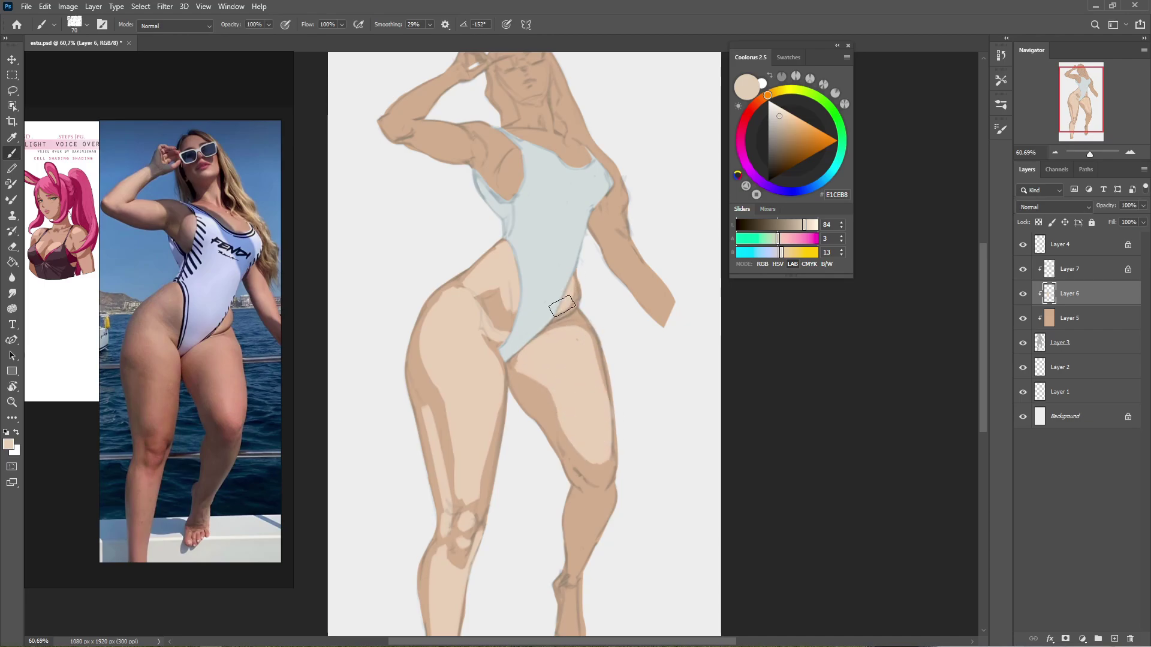
Set the brush size to 40 and refine the light skin along the bent leg's knee and outer thigh.
{"action": "key", "text": "bracketright"}
{"action": "key", "text": "bracketright"}
{"action": "key", "text": "bracketright"}
{"action": "key", "text": "bracketright"}
{"action": "key", "text": "bracketright"}
{"action": "mouse_move", "coordinate": [585, 459]}
{"action": "left_mouse_down"}
{"action": "mouse_move", "coordinate": [603, 445]}
{"action": "mouse_move", "coordinate": [597, 360]}
{"action": "mouse_move", "coordinate": [611, 390]}
{"action": "left_mouse_up"}
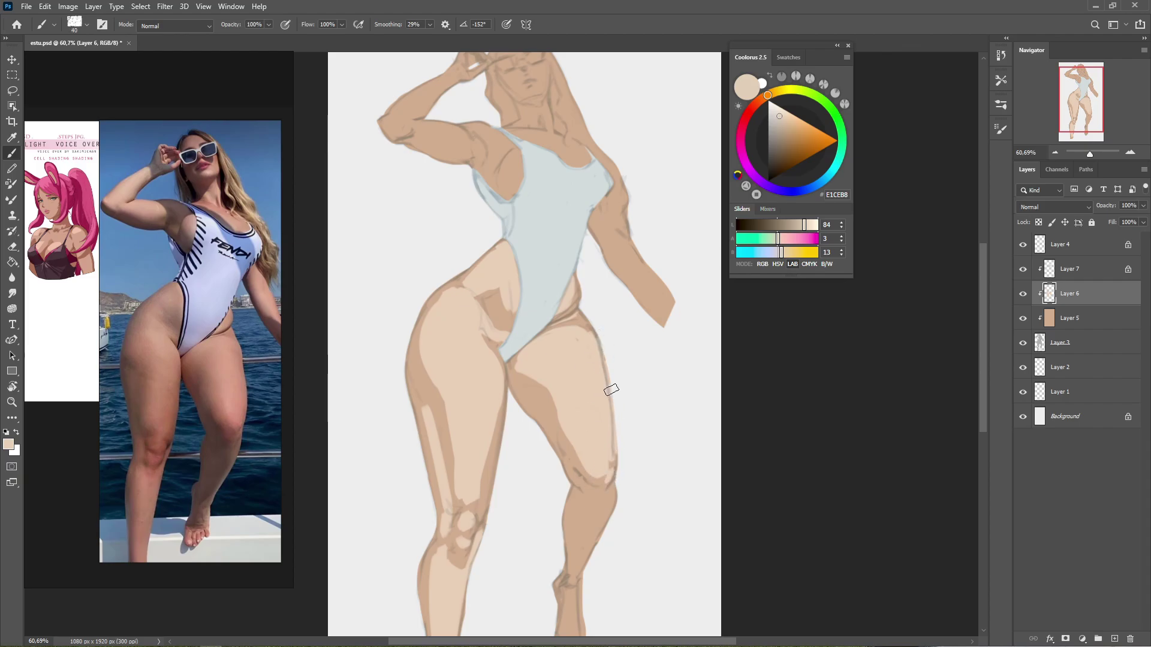
Paint the light skin areas on the neck, chest, face, raised arm and lowered arm on Layer 6.
{"action": "scroll", "coordinate": [596, 324], "scroll_direction": "down", "scroll_amount": 2}
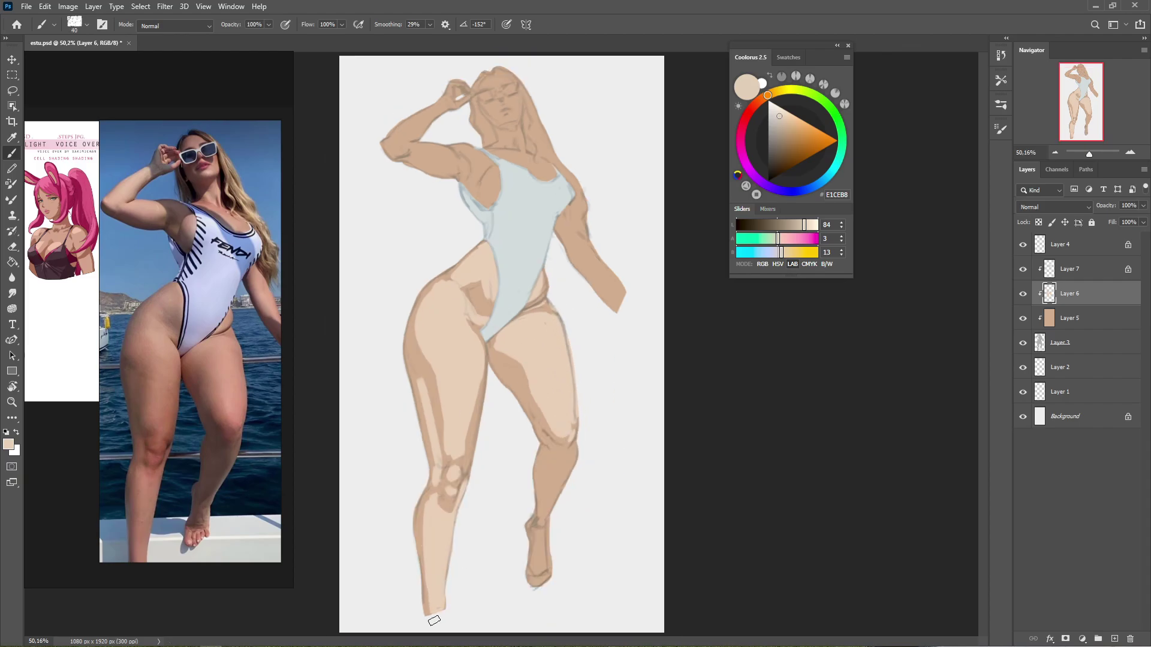
{"action": "left_click_drag", "start_coordinate": [523, 163], "coordinate": [542, 174]}
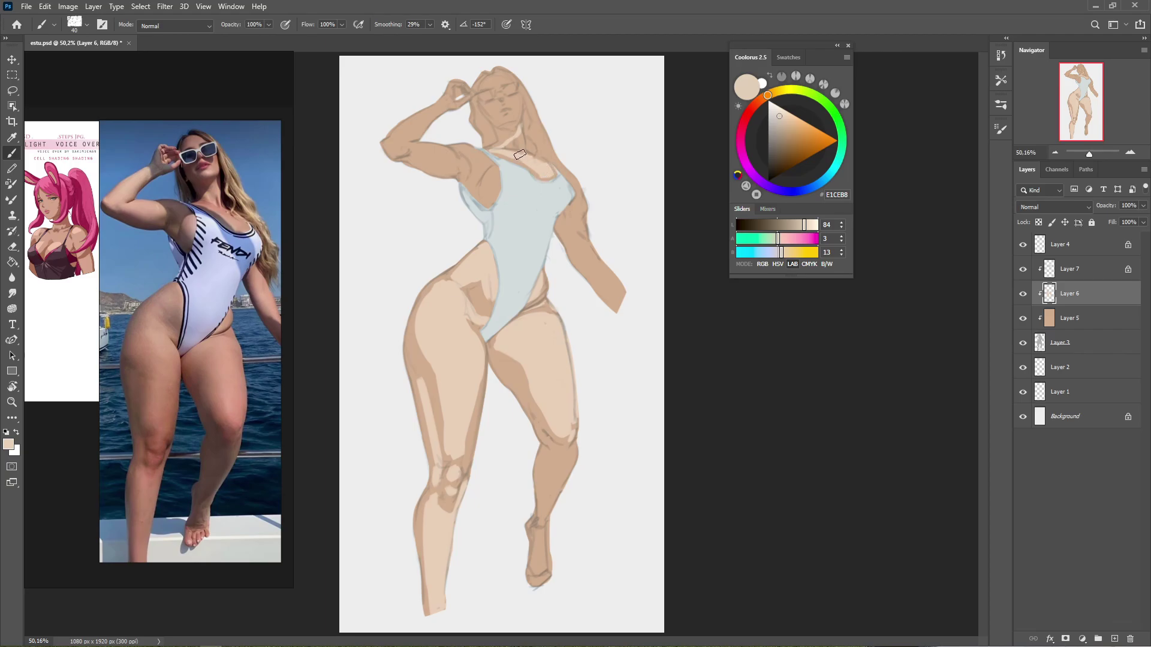
{"action": "key", "text": "l"}
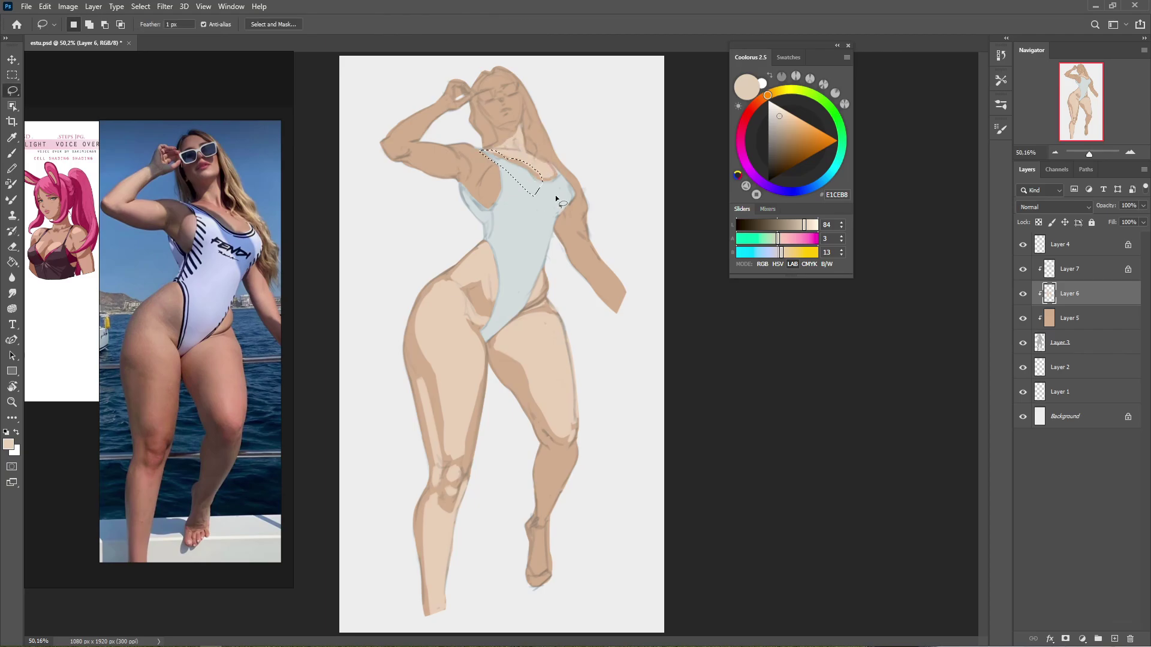
{"action": "key", "text": "b"}
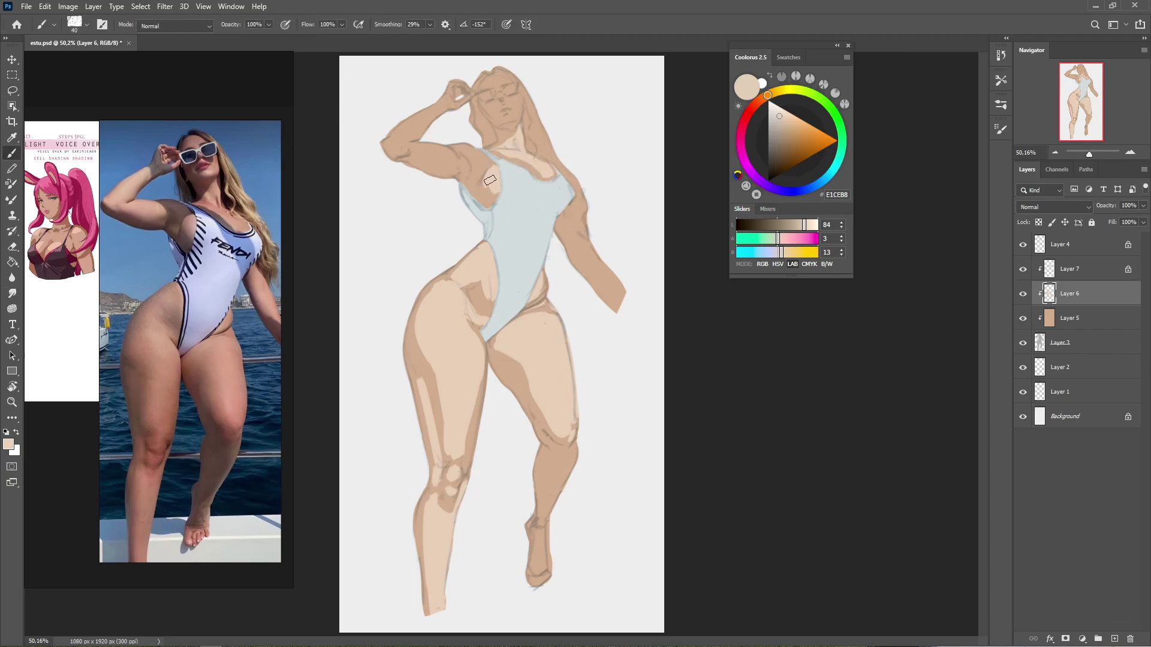
{"action": "mouse_move", "coordinate": [429, 147]}
{"action": "left_mouse_down"}
{"action": "mouse_move", "coordinate": [385, 139]}
{"action": "mouse_move", "coordinate": [430, 116]}
{"action": "mouse_move", "coordinate": [419, 139]}
{"action": "mouse_move", "coordinate": [398, 129]}
{"action": "mouse_move", "coordinate": [417, 147]}
{"action": "left_mouse_up"}
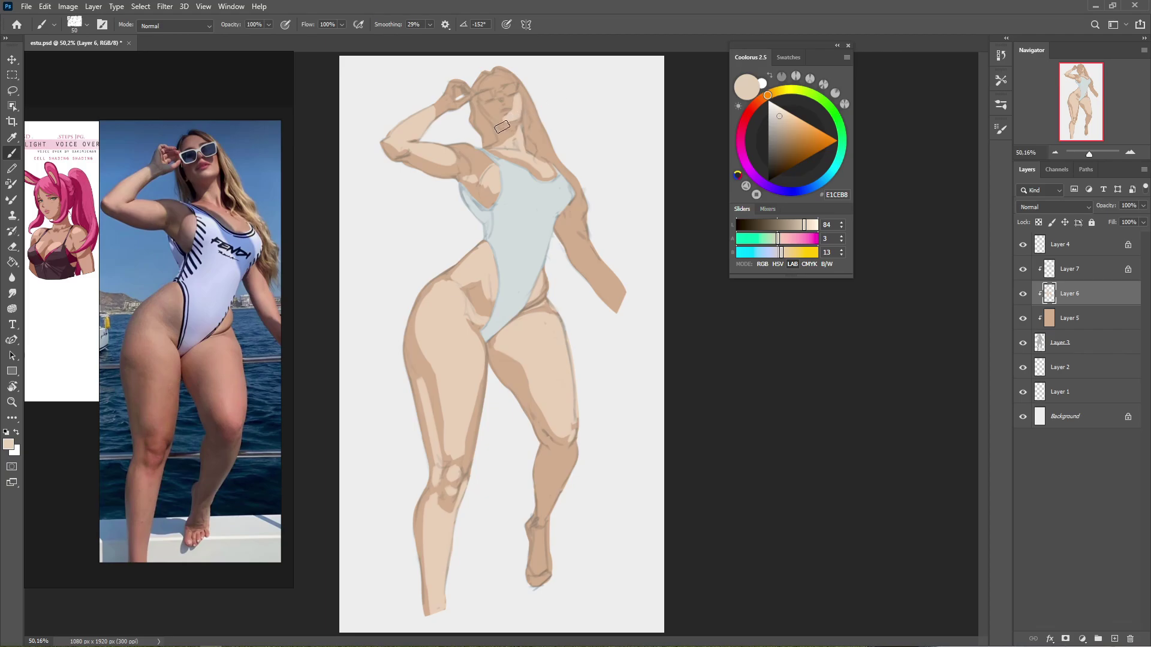
{"action": "mouse_move", "coordinate": [563, 230]}
{"action": "left_mouse_down"}
{"action": "mouse_move", "coordinate": [590, 270]}
{"action": "mouse_move", "coordinate": [581, 255]}
{"action": "left_mouse_up"}
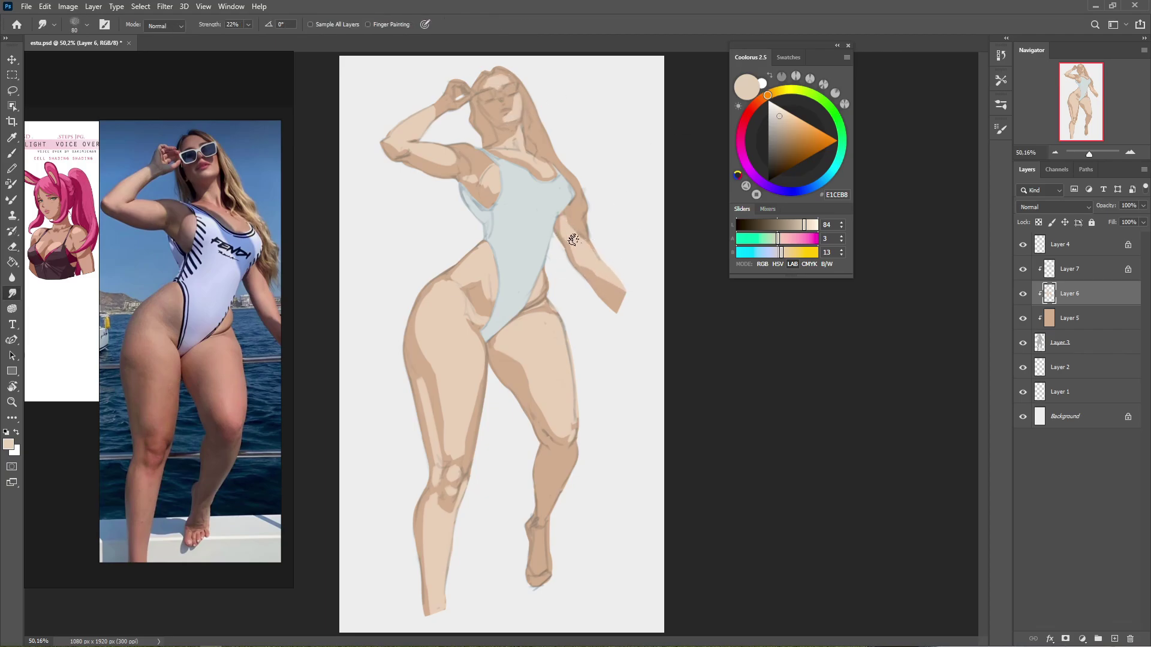
{"action": "key", "text": "e"}
{"action": "scroll", "coordinate": [560, 230], "scroll_direction": "down", "scroll_amount": 3}
{"action": "scroll", "coordinate": [540, 270], "scroll_direction": "up", "scroll_amount": 4}
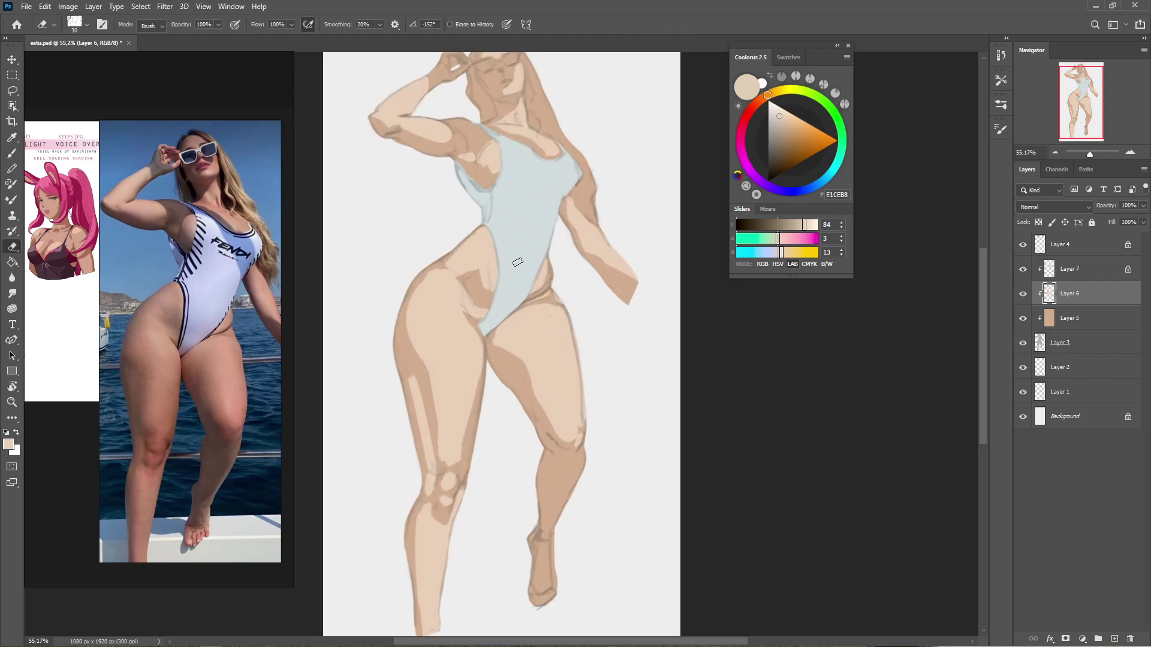
Add a new clipped layer above Layer 7 and sample the light grey EEEEEE from the canvas background.
{"action": "key", "text": "r"}
{"action": "left_click", "coordinate": [1070, 269]}
{"action": "key", "text": "ctrl+shift+alt+n"}
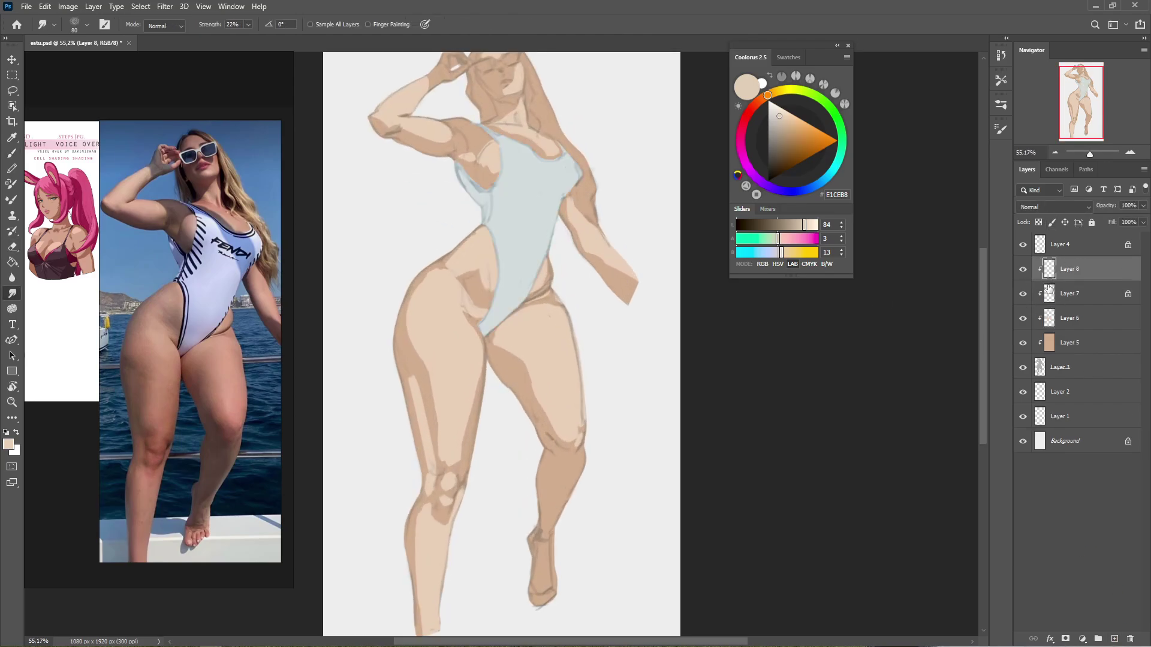
{"action": "key", "text": "i"}
{"action": "left_click", "coordinate": [676, 260]}
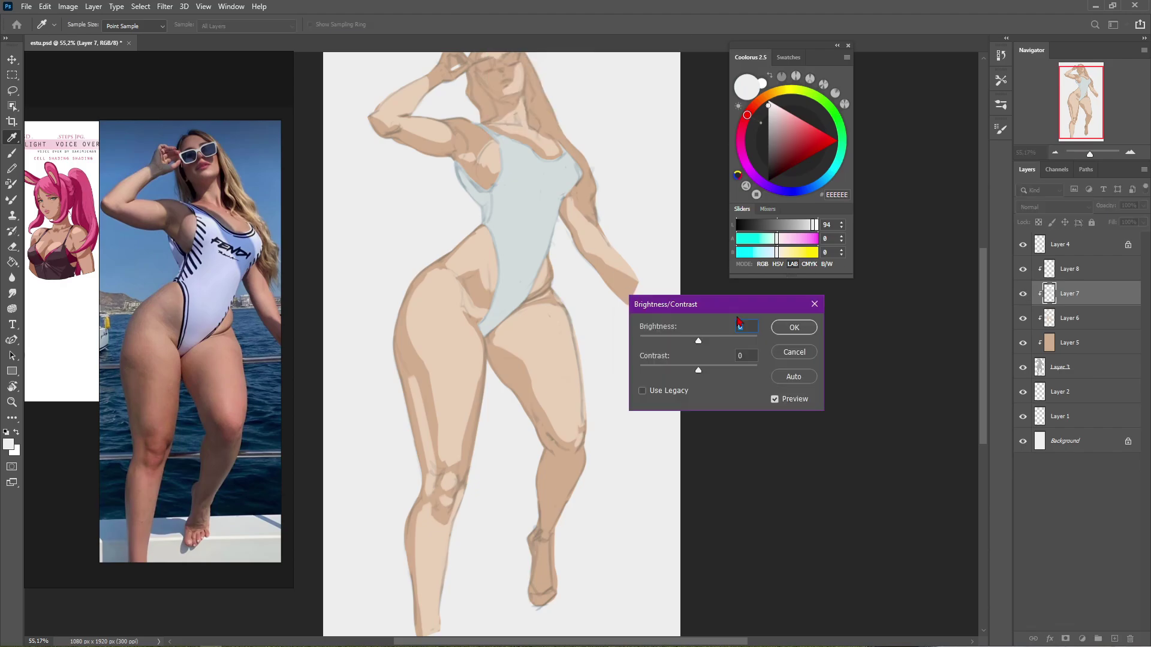
Colorize the swimsuit on Layer 7 to a stronger light blue with Hue/Saturation.
{"action": "left_click", "coordinate": [790, 332]}
{"action": "key", "text": "ctrl+u"}
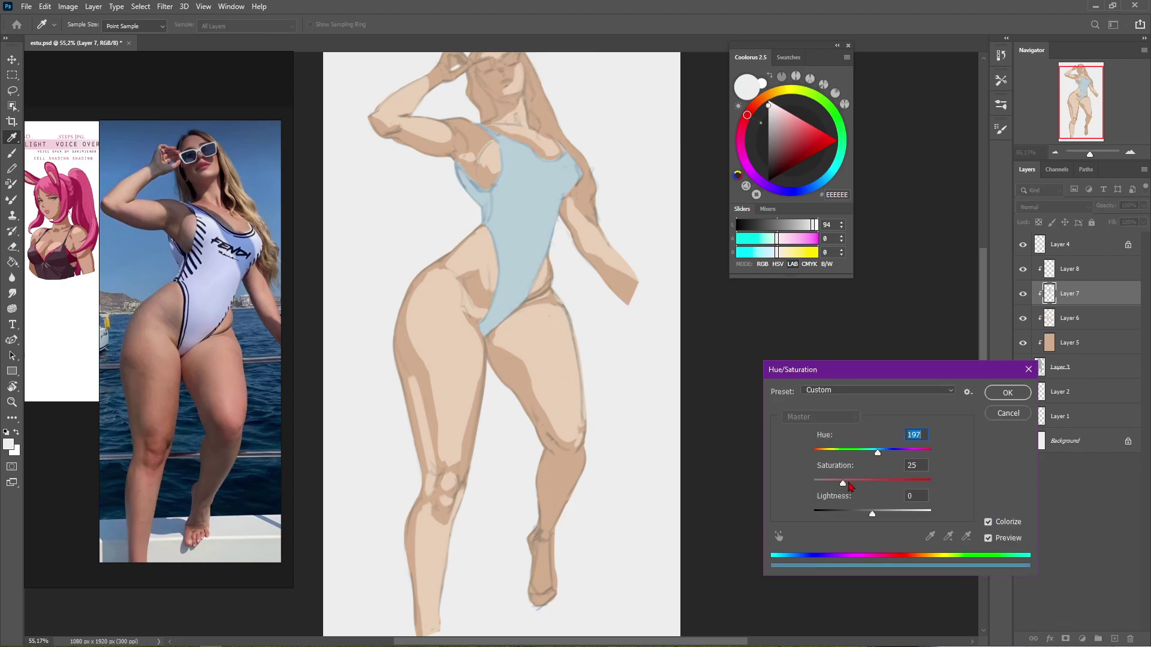
{"action": "left_click_drag", "start_coordinate": [875, 452], "coordinate": [883, 466]}
{"action": "key", "text": "Return"}
Load the swimsuit's outline as a selection, paint pale blue light areas on Layer 8 leaving a darker chest shadow, and deselect.
{"action": "left_click", "coordinate": [1049, 294], "text": "ctrl"}
{"action": "left_click", "coordinate": [1070, 269]}
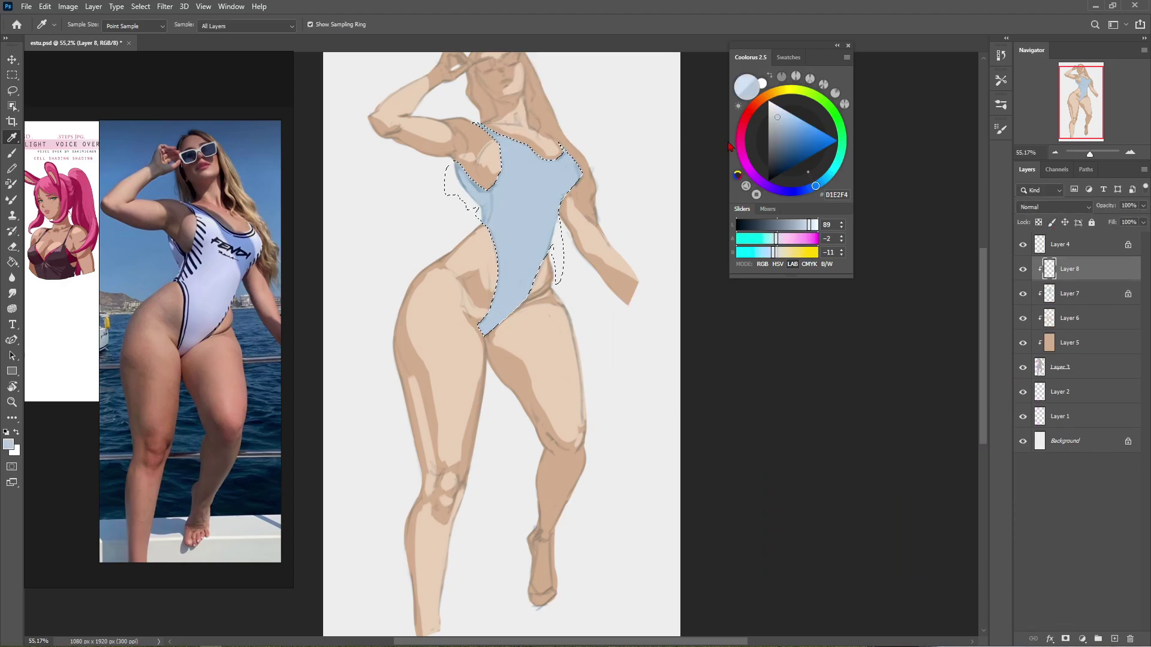
{"action": "left_click", "coordinate": [777, 109]}
{"action": "key", "text": "b"}
{"action": "left_click", "coordinate": [527, 193], "text": "alt"}
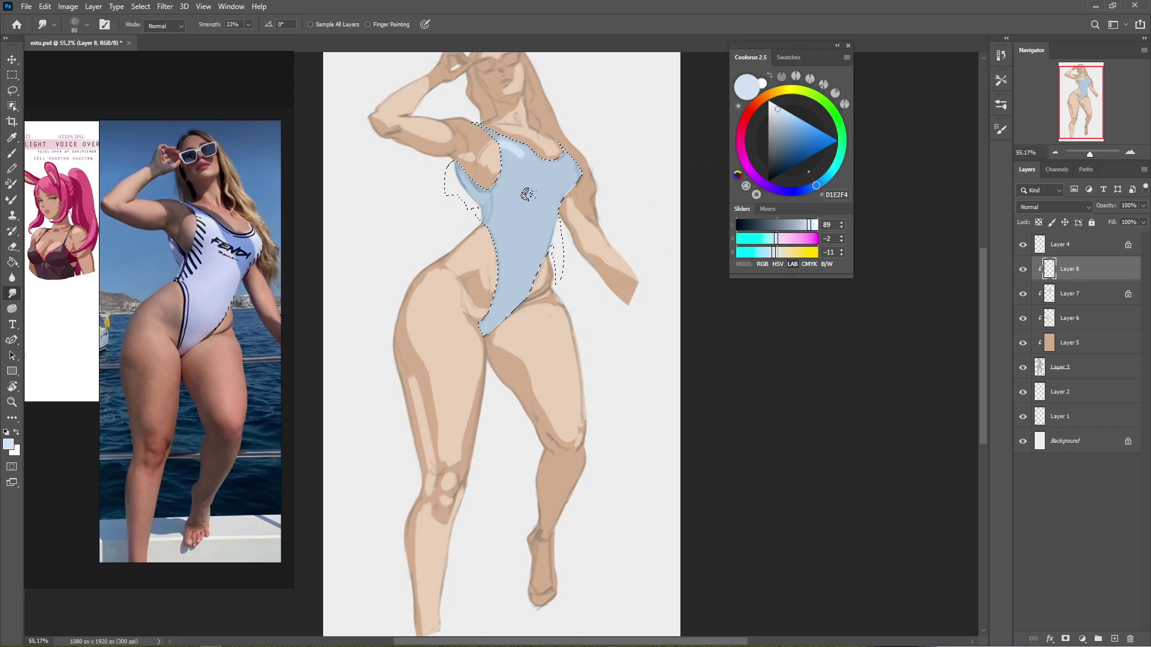
{"action": "mouse_move", "coordinate": [540, 198]}
{"action": "left_mouse_down"}
{"action": "mouse_move", "coordinate": [519, 157]}
{"action": "mouse_move", "coordinate": [554, 229]}
{"action": "mouse_move", "coordinate": [532, 282]}
{"action": "mouse_move", "coordinate": [502, 301]}
{"action": "mouse_move", "coordinate": [489, 207]}
{"action": "mouse_move", "coordinate": [505, 164]}
{"action": "mouse_move", "coordinate": [521, 183]}
{"action": "mouse_move", "coordinate": [525, 292]}
{"action": "mouse_move", "coordinate": [501, 256]}
{"action": "mouse_move", "coordinate": [514, 190]}
{"action": "mouse_move", "coordinate": [507, 144]}
{"action": "left_mouse_up"}
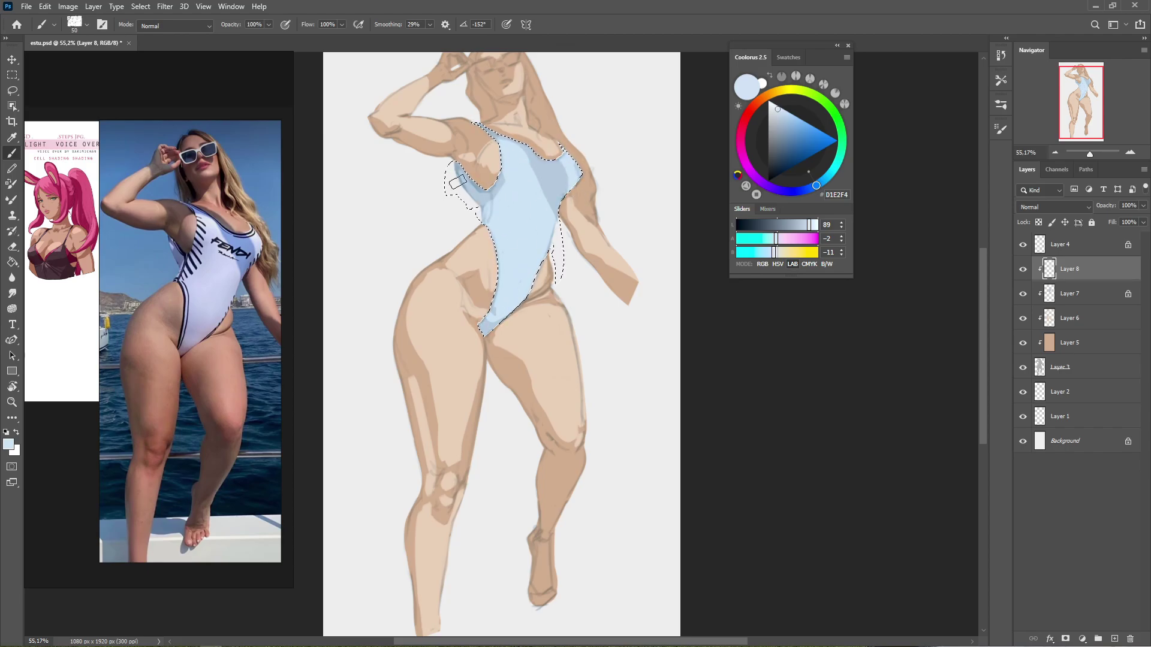
{"action": "key", "text": "ctrl+d"}
{"action": "key", "text": "r"}
{"action": "key", "text": "b"}
{"action": "scroll", "coordinate": [500, 180], "scroll_direction": "down", "scroll_amount": 1}
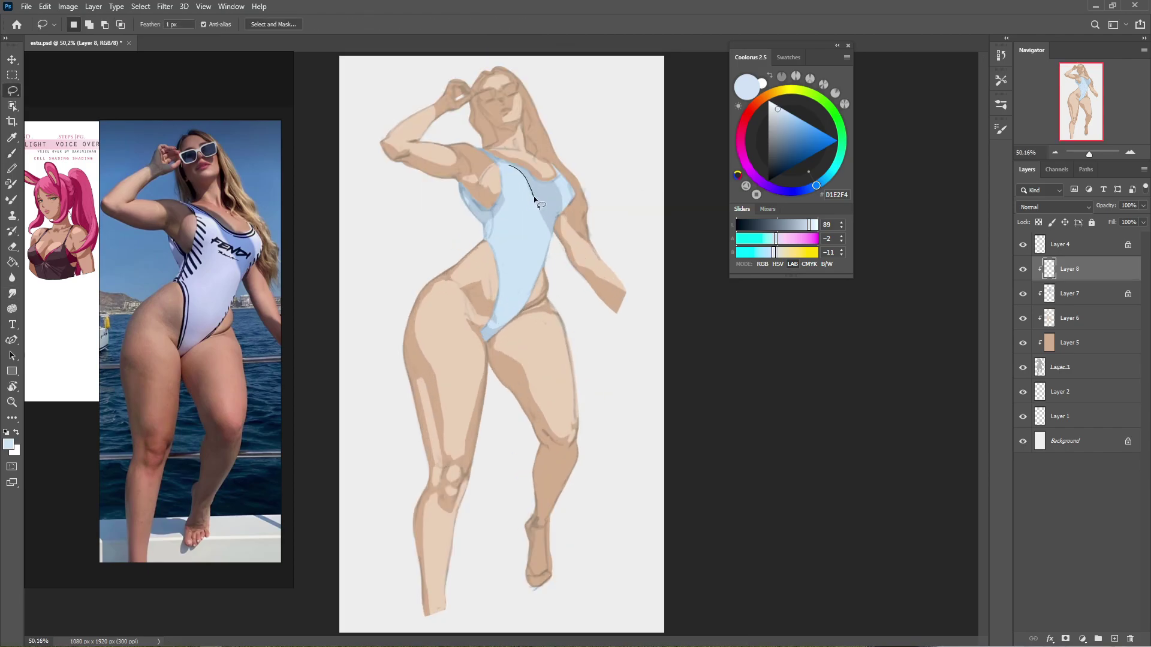
Sample the light skin colour from the lowered arm and make Layer 6 the active layer.
{"action": "scroll", "coordinate": [564, 227], "scroll_direction": "up", "scroll_amount": 1}
{"action": "left_click", "coordinate": [564, 226], "text": "alt"}
{"action": "left_click", "coordinate": [564, 227], "text": "ctrl"}
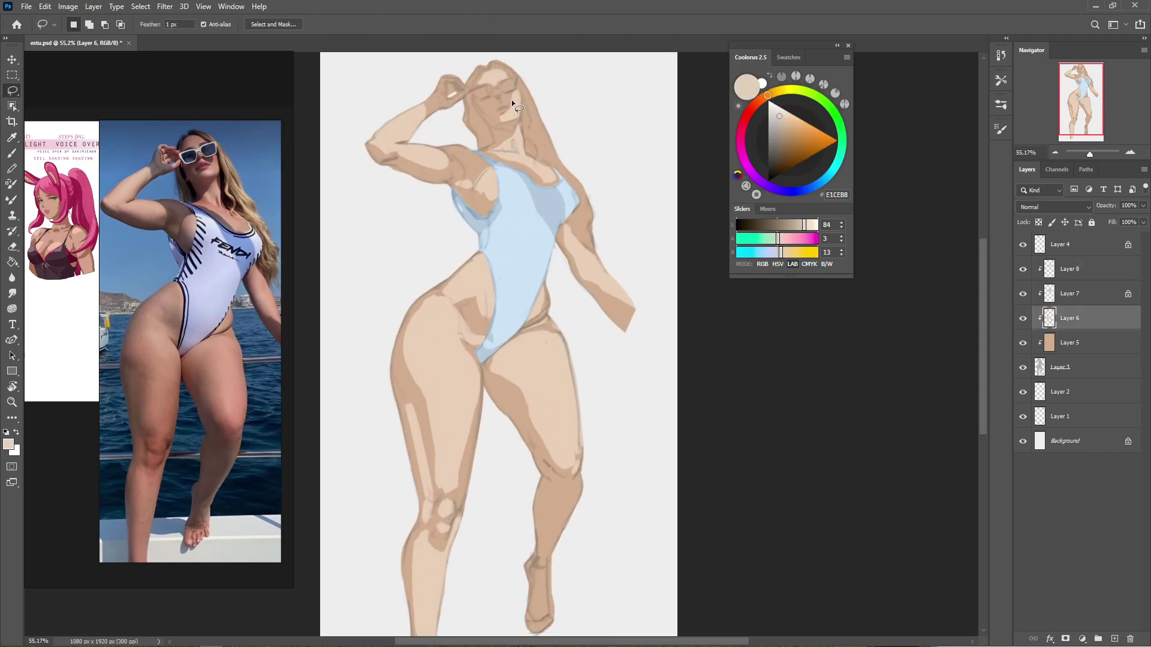
{"action": "scroll", "coordinate": [518, 133], "scroll_direction": "up", "scroll_amount": 2}
{"action": "scroll", "coordinate": [517, 133], "scroll_direction": "down", "scroll_amount": 3}
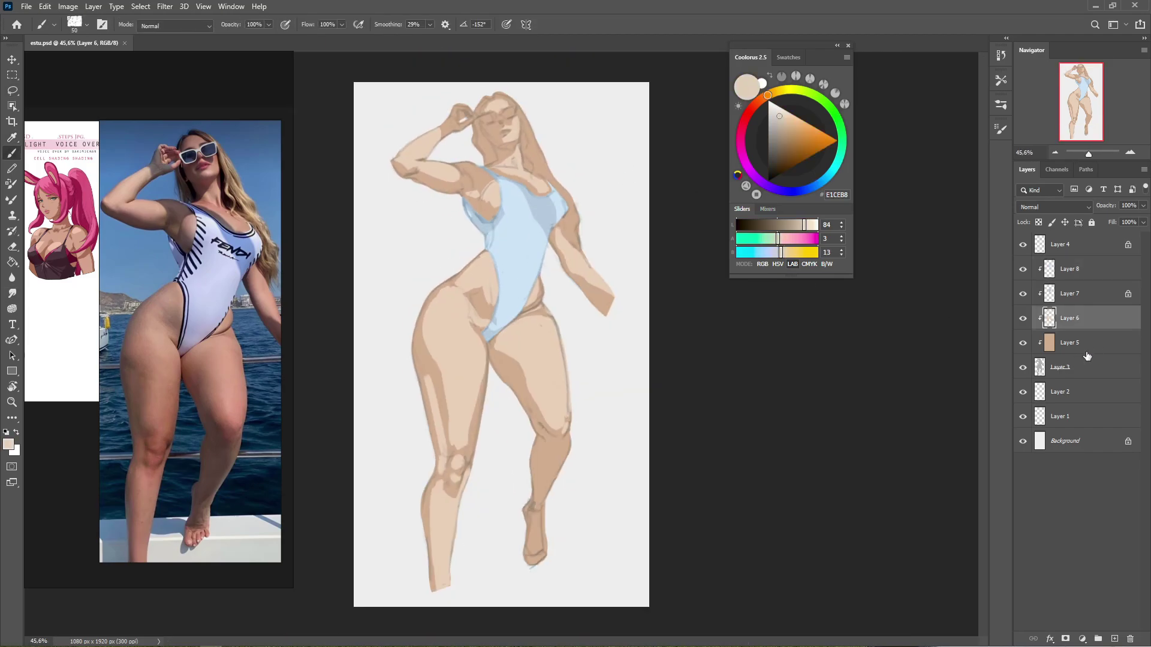
Load the Blender1 preset for the Smudge tool.
{"action": "scroll", "coordinate": [517, 133], "scroll_direction": "up", "scroll_amount": 4}
{"action": "scroll", "coordinate": [518, 133], "scroll_direction": "down", "scroll_amount": 1}
{"action": "key", "text": "r"}
{"action": "left_click", "coordinate": [1001, 80]}
{"action": "left_click", "coordinate": [881, 126]}
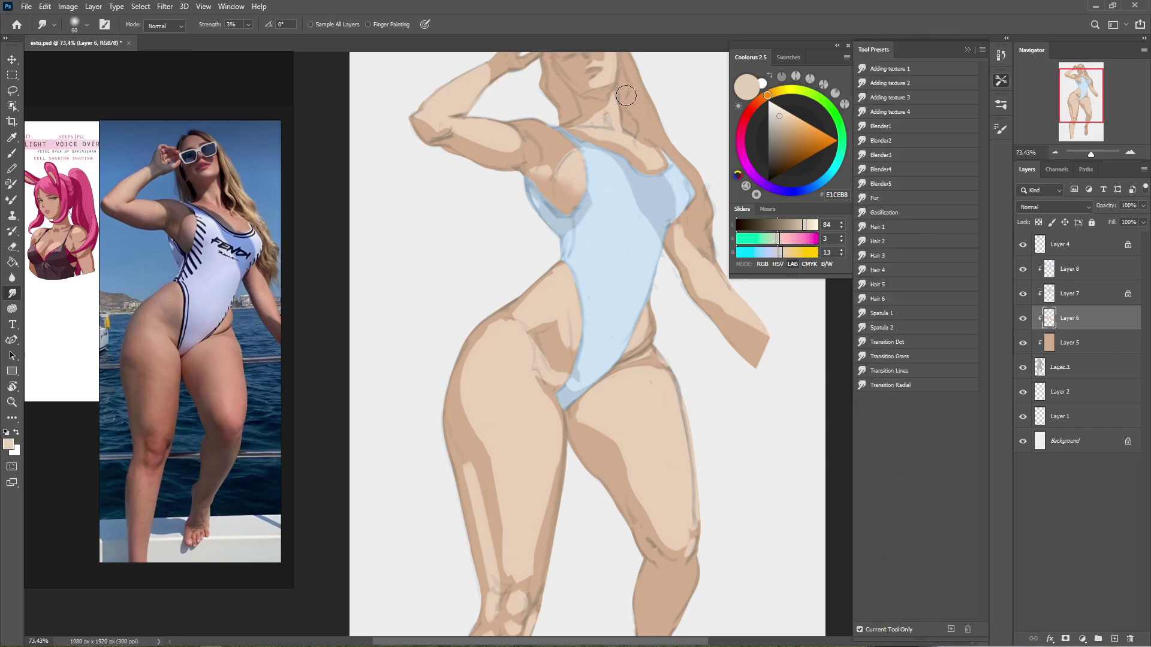
Cover the hip crease with light skin and erase a soft shadow beside the swimsuit with the Hard_Glide eraser at 35 px.
{"action": "key", "text": "b"}
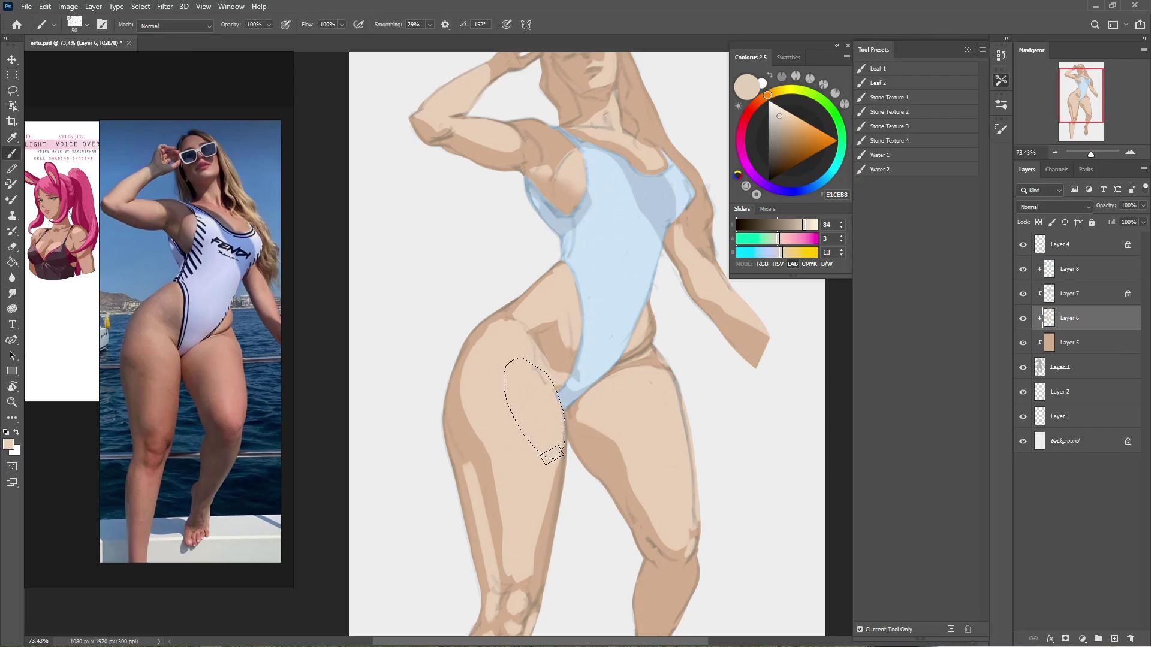
{"action": "left_click_drag", "start_coordinate": [551, 356], "coordinate": [523, 327]}
{"action": "key", "text": "e"}
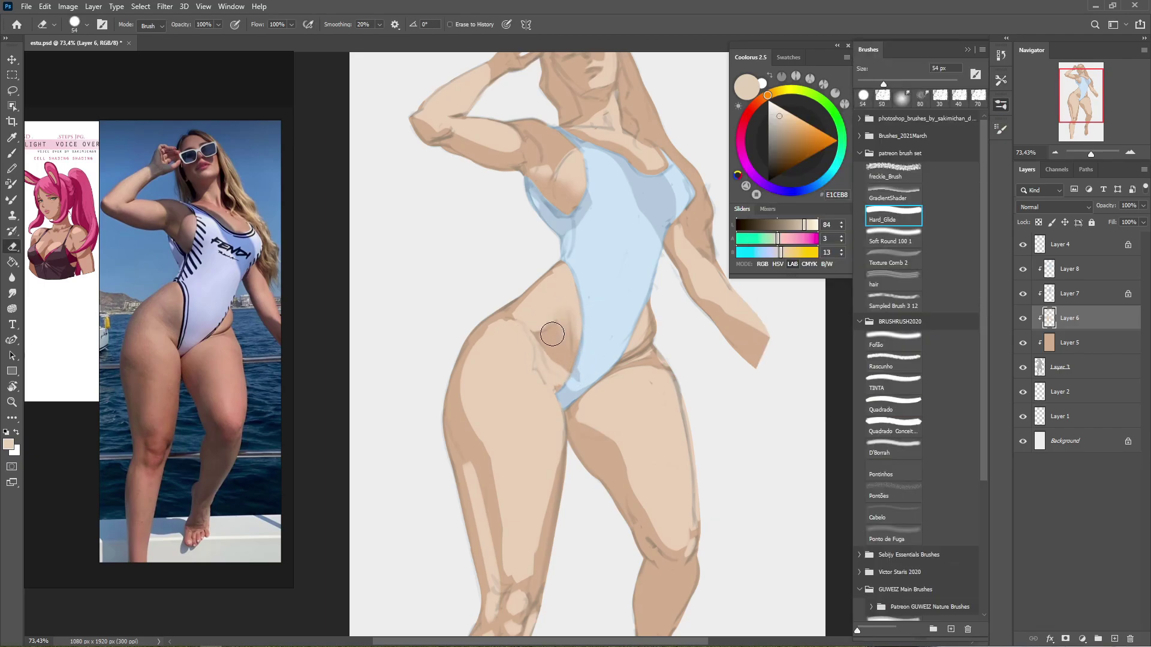
{"action": "left_click_drag", "start_coordinate": [552, 334], "coordinate": [552, 355]}
{"action": "key", "text": "bracketleft"}
{"action": "key", "text": "bracketleft"}
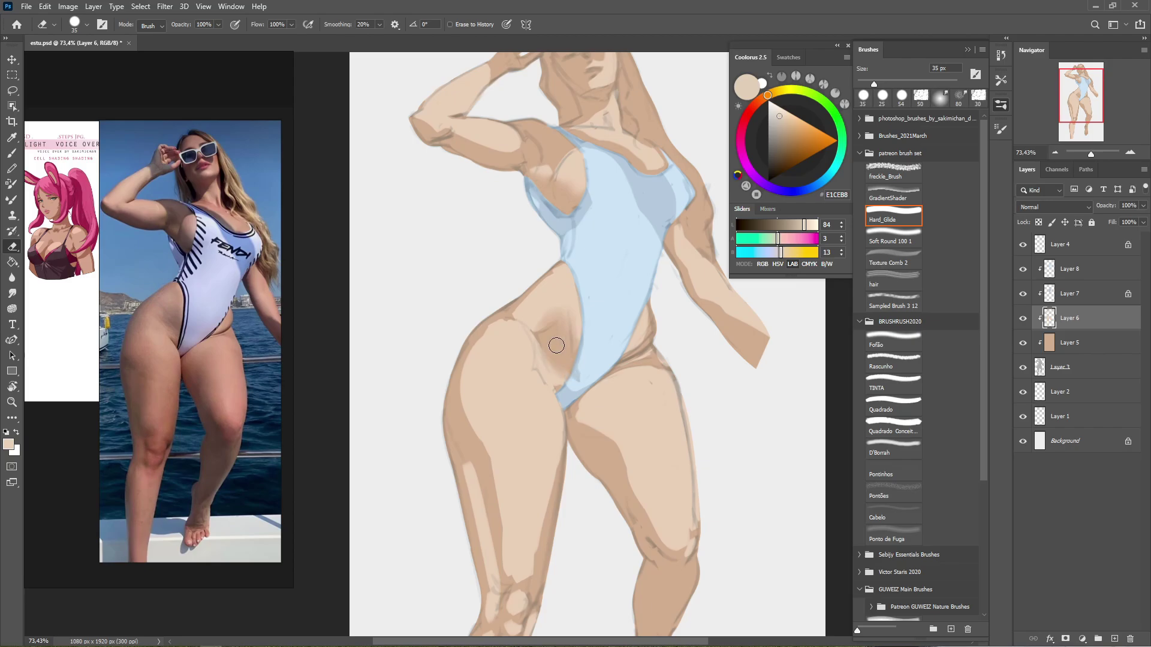
Smudge the shadow edges along the straight leg's outer thigh and knee, adjusting the brush size for each area.
{"action": "key", "text": "r"}
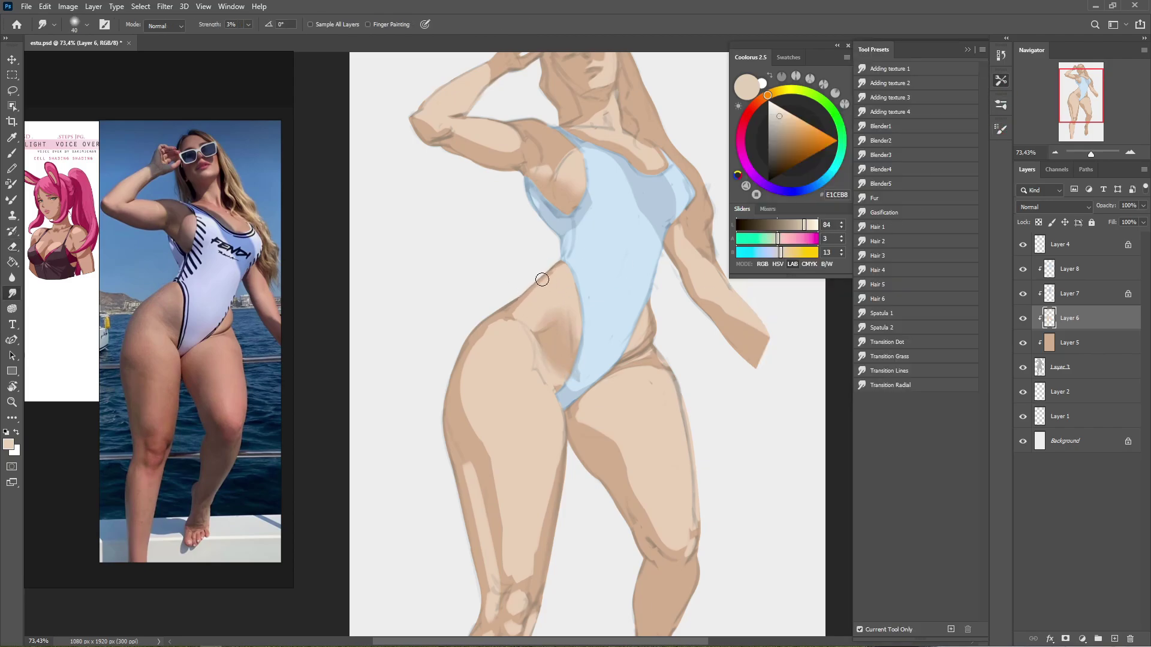
{"action": "key", "text": "bracketright"}
{"action": "key", "text": "bracketright"}
{"action": "key", "text": "bracketright"}
{"action": "key", "text": "bracketright"}
{"action": "mouse_move", "coordinate": [462, 424]}
{"action": "left_mouse_down"}
{"action": "mouse_move", "coordinate": [487, 482]}
{"action": "mouse_move", "coordinate": [471, 488]}
{"action": "mouse_move", "coordinate": [460, 466]}
{"action": "mouse_move", "coordinate": [478, 532]}
{"action": "left_mouse_up"}
{"action": "scroll", "coordinate": [476, 454], "scroll_direction": "down", "scroll_amount": 3}
{"action": "scroll", "coordinate": [476, 454], "scroll_direction": "right", "scroll_amount": 1}
{"action": "key", "text": "bracketleft"}
{"action": "key", "text": "bracketleft"}
{"action": "key", "text": "bracketleft"}
{"action": "key", "text": "bracketleft"}
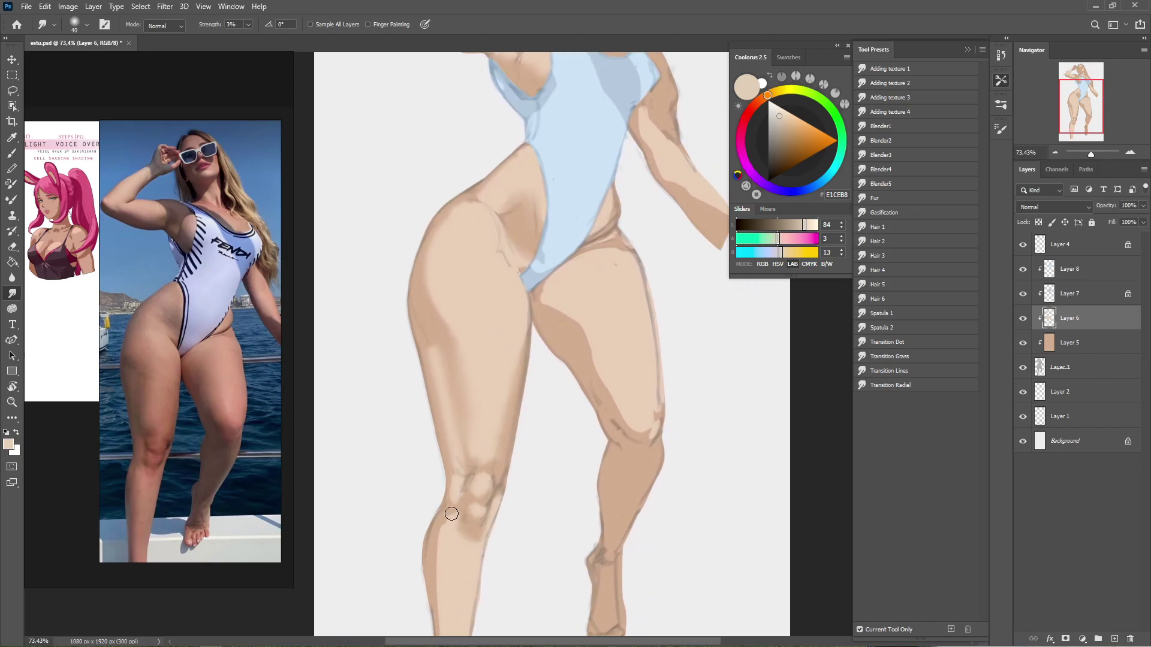
Blend the straight leg's shin shadow and refine the outer thigh's shading with the eraser.
{"action": "scroll", "coordinate": [451, 513], "scroll_direction": "down", "scroll_amount": 2}
{"action": "scroll", "coordinate": [451, 513], "scroll_direction": "left", "scroll_amount": 1}
{"action": "key", "text": "e"}
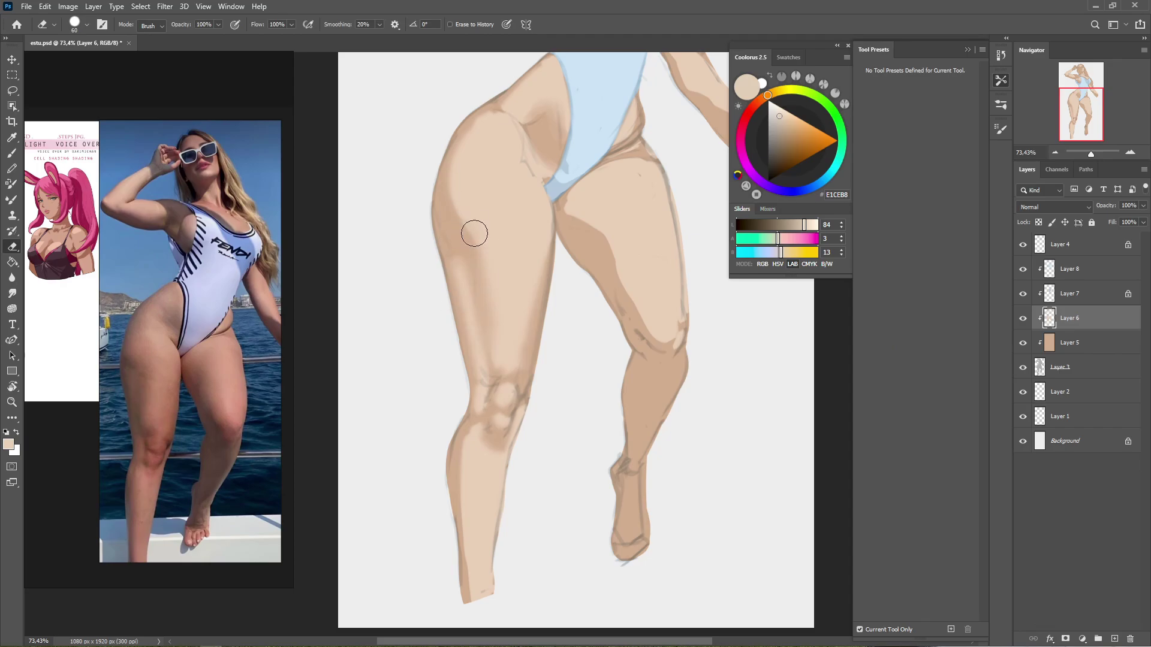
Smudge the shadow edge along the bent leg's inner thigh with a larger blender brush.
{"action": "key", "text": "r"}
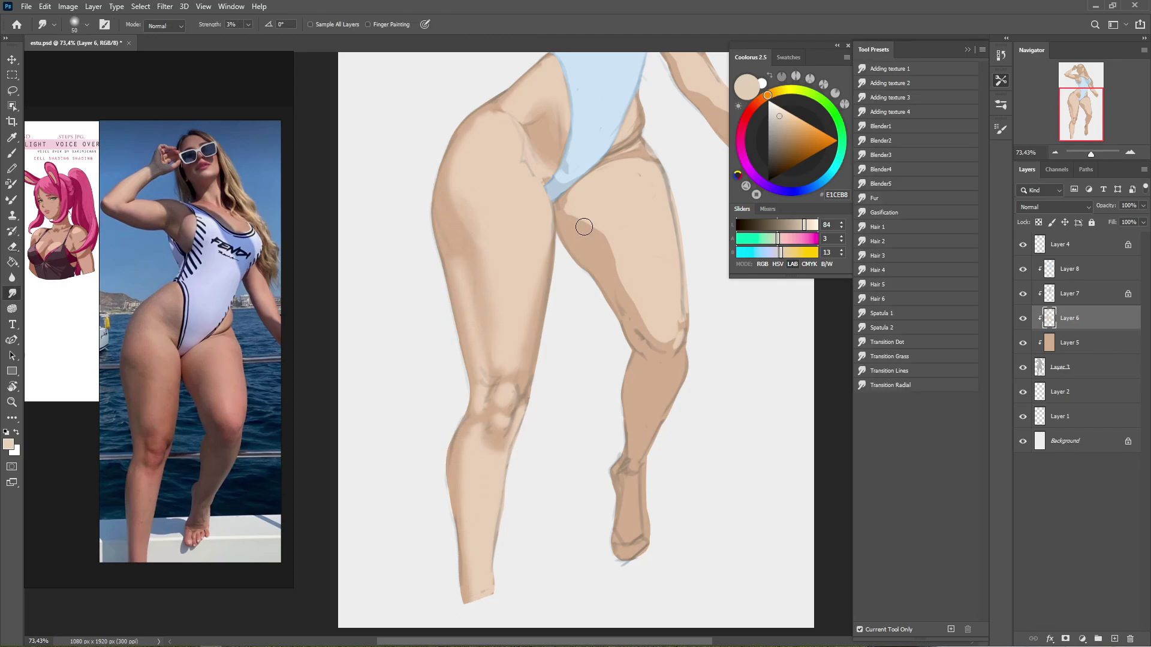
{"action": "key", "text": "bracketright"}
{"action": "key", "text": "bracketright"}
{"action": "key", "text": "bracketright"}
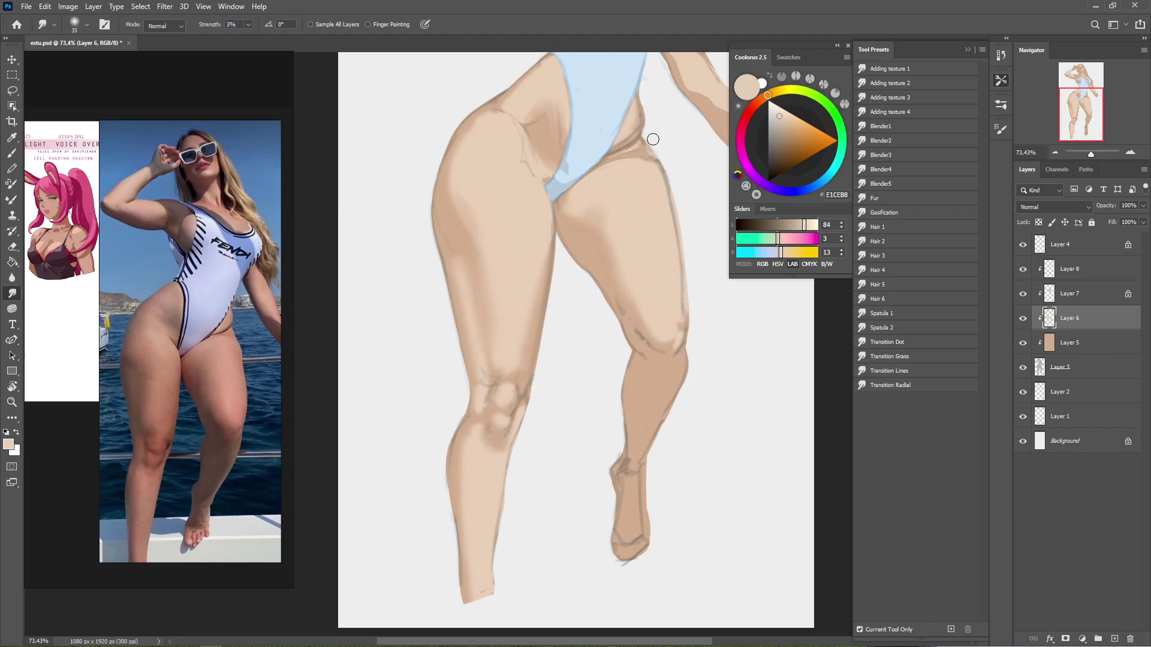
Soften the remaining skin shadow edges on the hips and upper body with a smaller blender brush.
{"action": "scroll", "coordinate": [653, 139], "scroll_direction": "down", "scroll_amount": 3}
{"action": "key", "text": "bracketleft"}
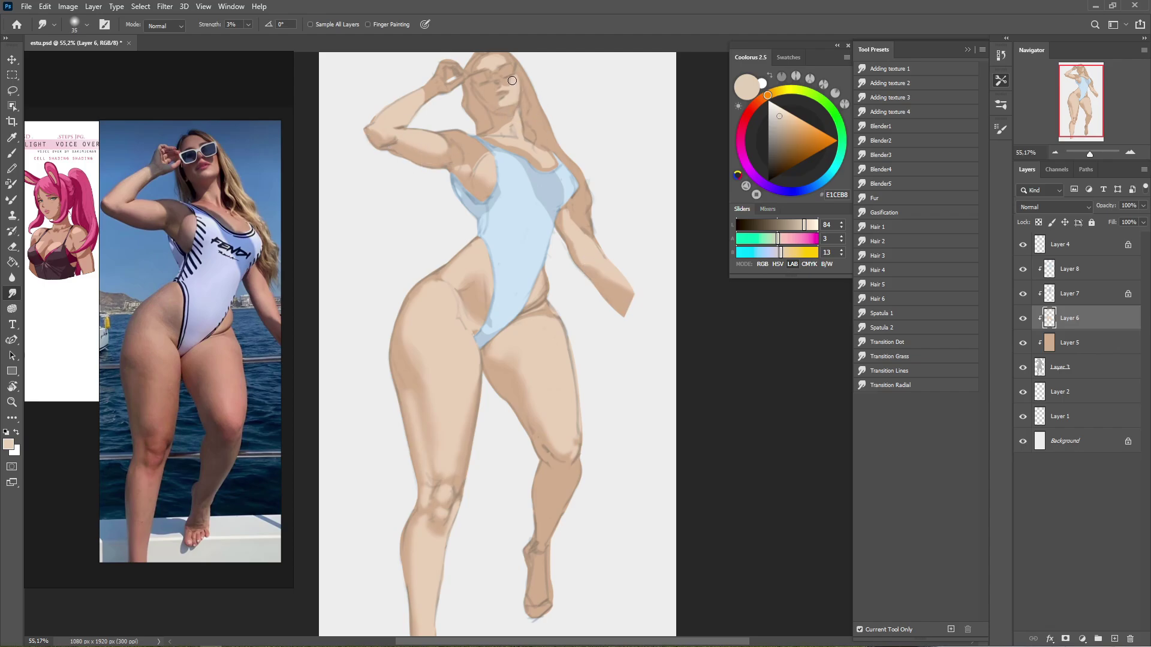
{"action": "scroll", "coordinate": [543, 96], "scroll_direction": "down", "scroll_amount": 1}
Erase shading into the bent leg's thigh and paint light skin back with the Hard_Glide brush at 54 px.
{"action": "key", "text": "e"}
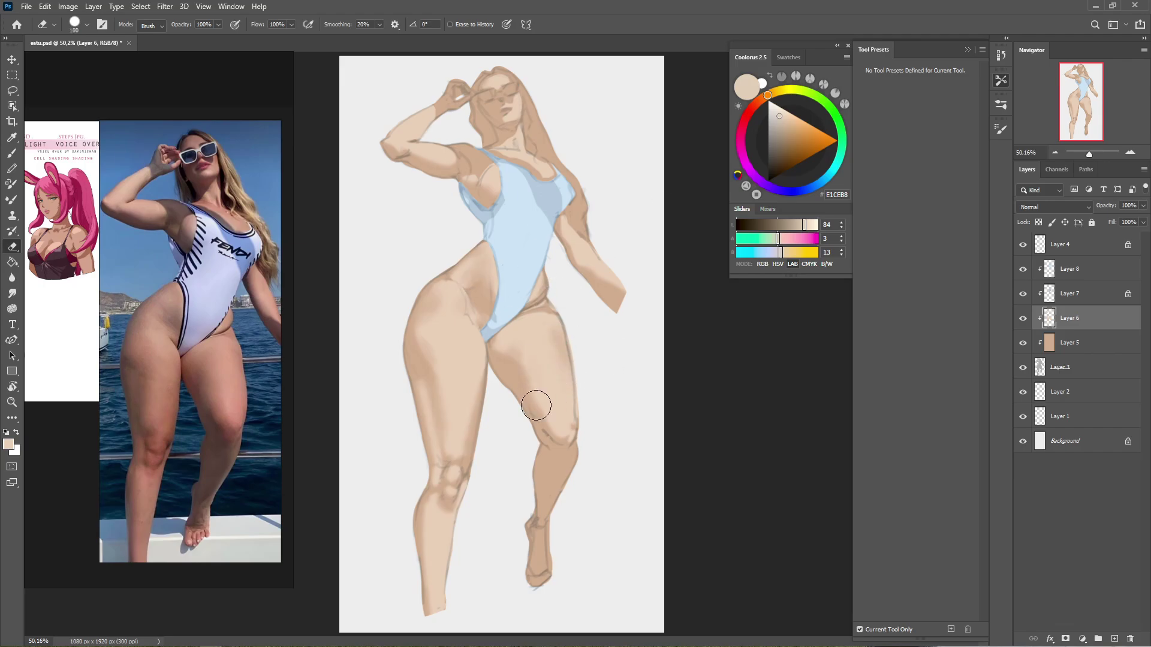
{"action": "key", "text": "bracketleft"}
{"action": "key", "text": "bracketleft"}
{"action": "key", "text": "bracketleft"}
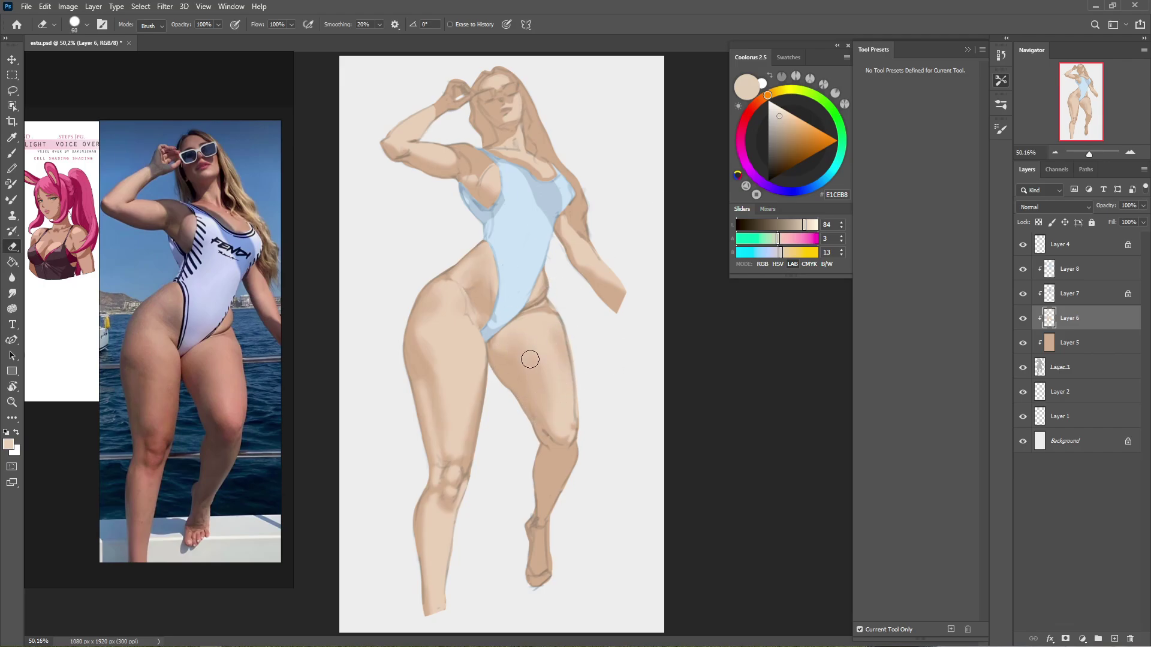
{"action": "key", "text": "b"}
{"action": "key", "text": "F5"}
{"action": "left_click", "coordinate": [534, 385], "text": "alt"}
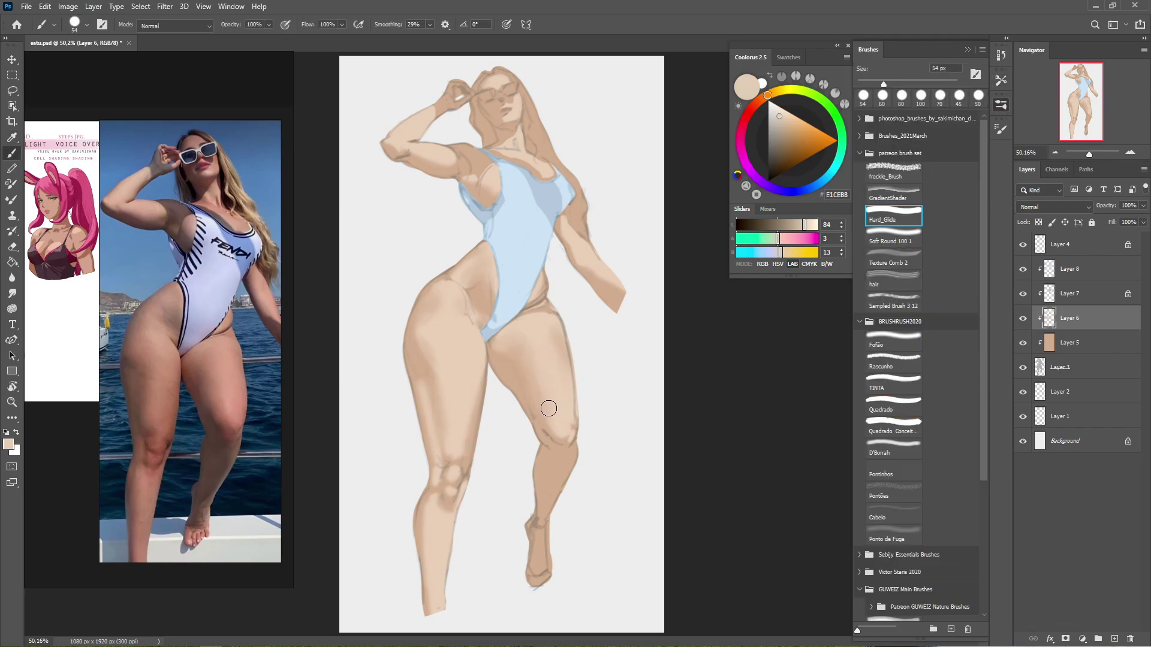
Sample skin tones from the hip and paint and blend the shading beside the swimsuit's leg opening.
{"action": "key", "text": "r"}
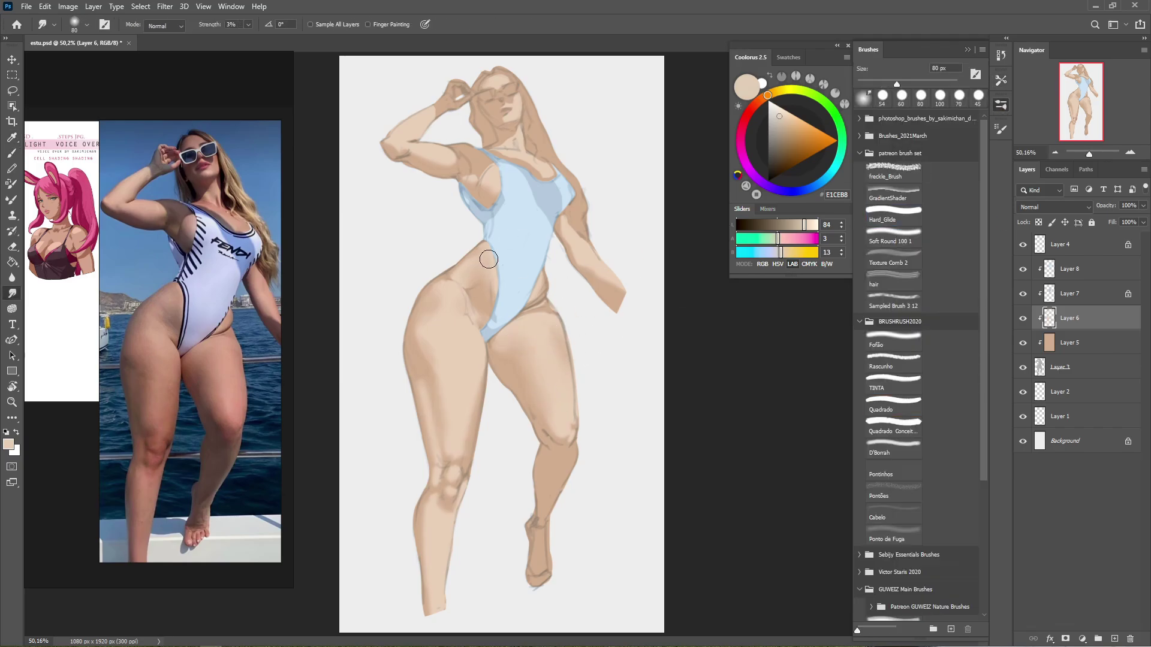
{"action": "left_click", "coordinate": [482, 306], "text": "alt"}
{"action": "key", "text": "b"}
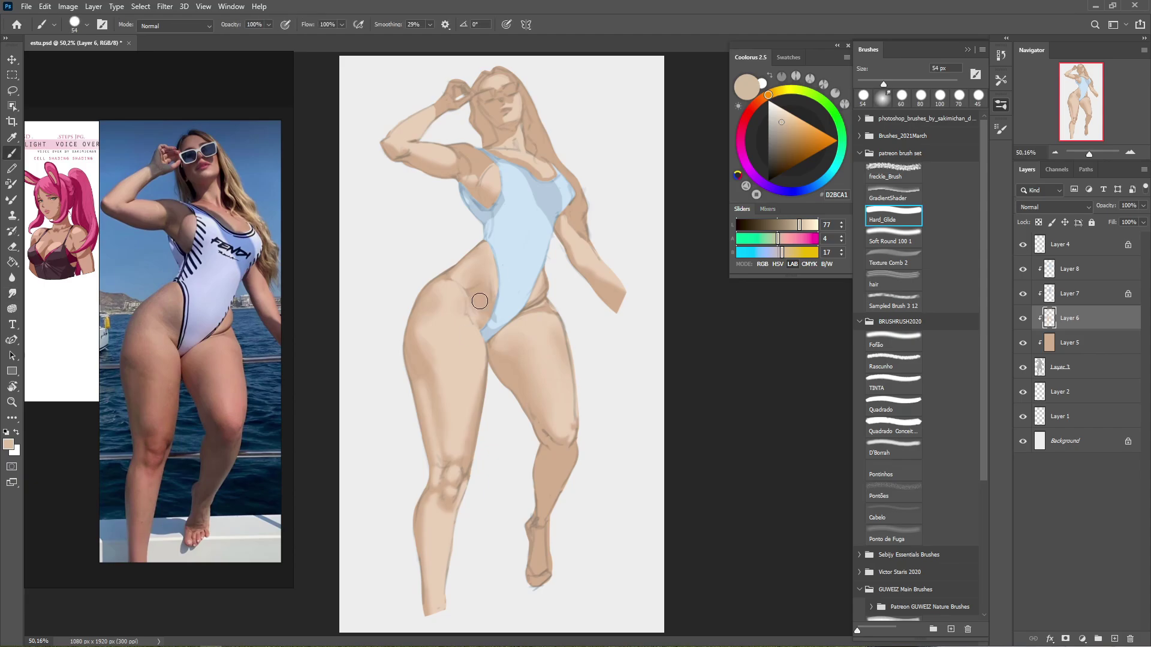
{"action": "left_click", "coordinate": [473, 285], "text": "alt"}
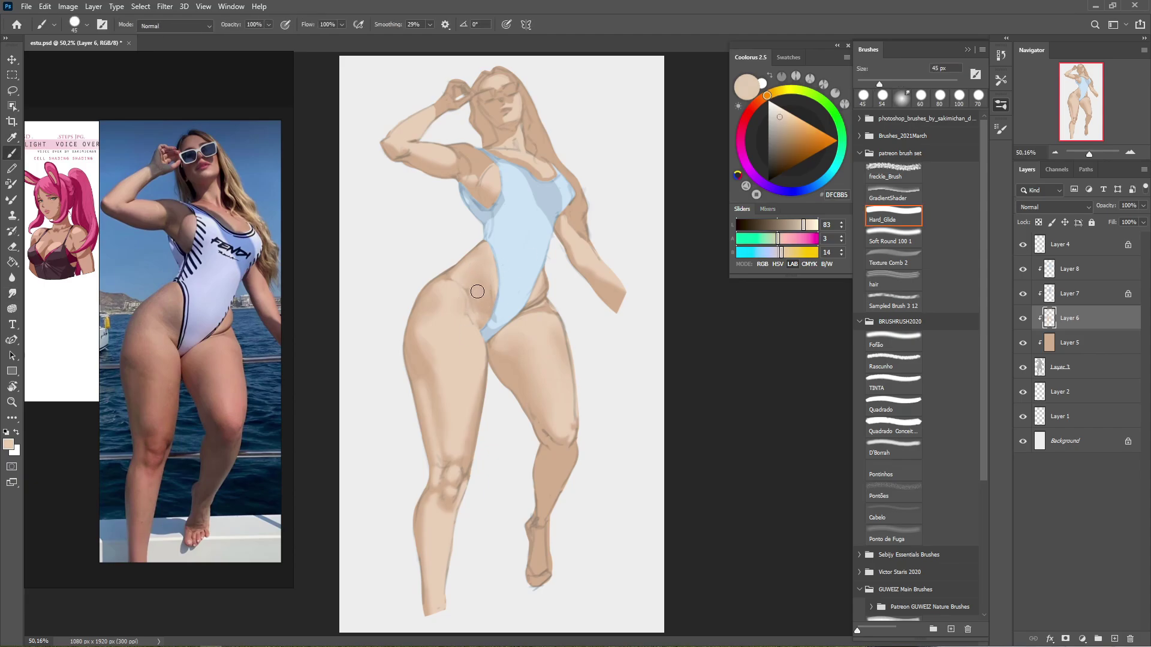
Hide Layer 8, set Layer 4's fill to 47% and erase stray sketch lines on Layer 4.
{"action": "key", "text": "alt+bracketright"}
{"action": "key", "text": "alt+bracketright"}
{"action": "key", "text": "ctrl+comma"}
{"action": "key", "text": "alt+bracketright"}
{"action": "left_click_drag", "start_coordinate": [1143, 223], "coordinate": [1110, 236]}
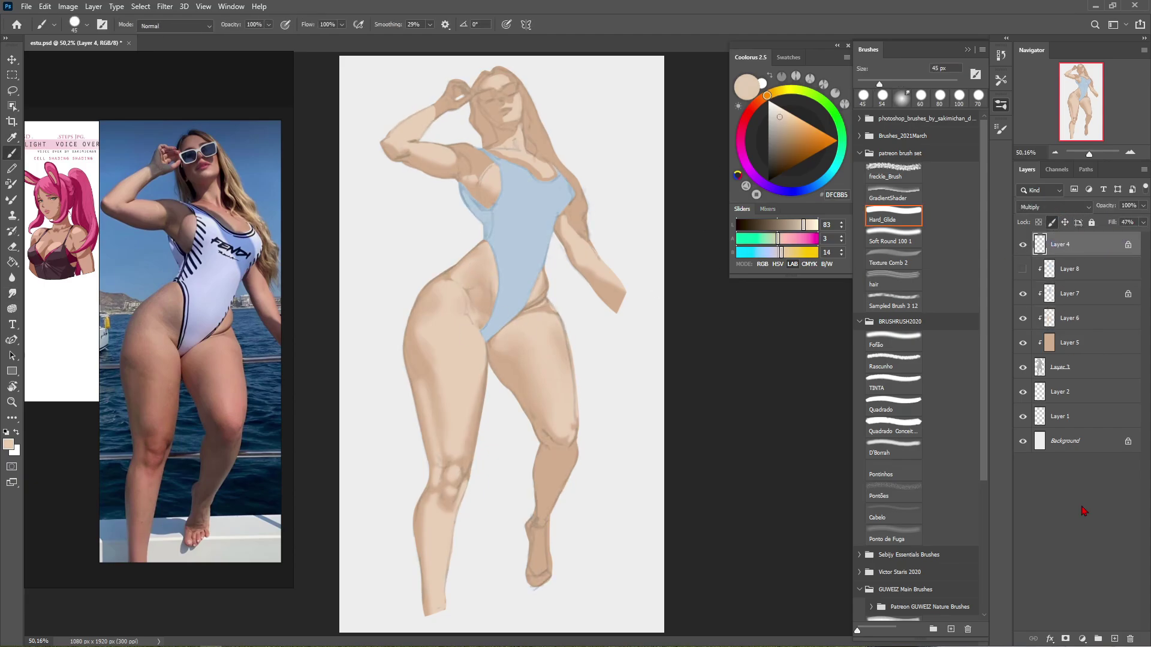
{"action": "key", "text": "e"}
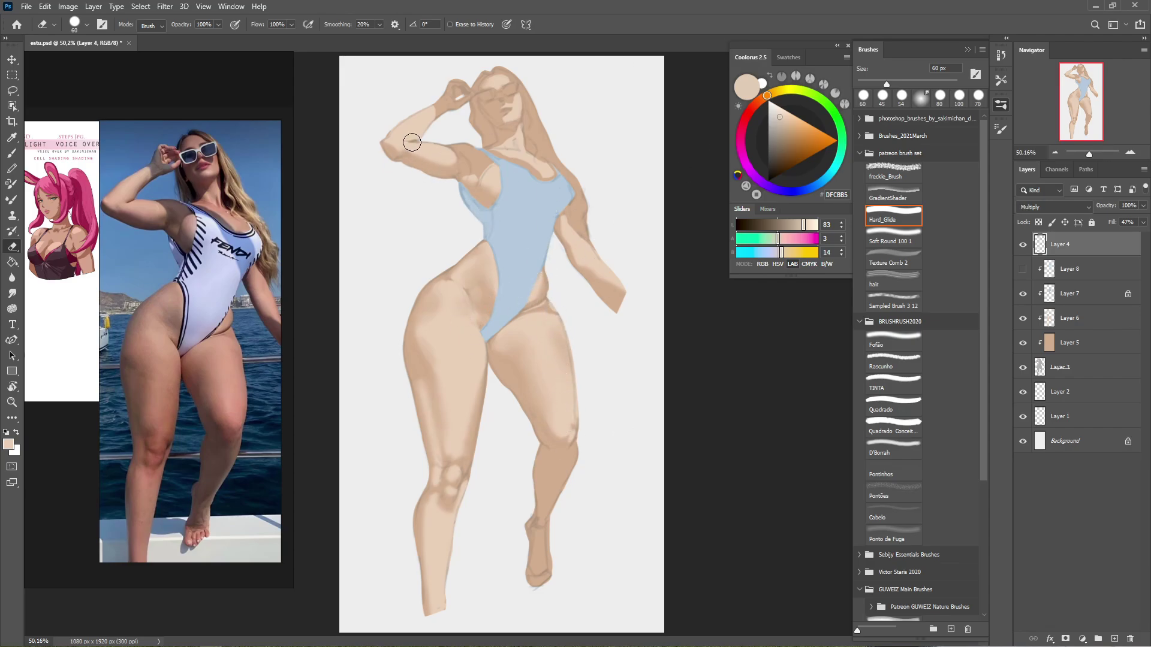
Return to Layer 6, set the eraser flow to 72% and refine the shading around the straight leg's knee.
{"action": "key", "text": "alt+bracketleft"}
{"action": "key", "text": "alt+bracketleft"}
{"action": "key", "text": "shift+7"}
{"action": "key", "text": "shift+2"}
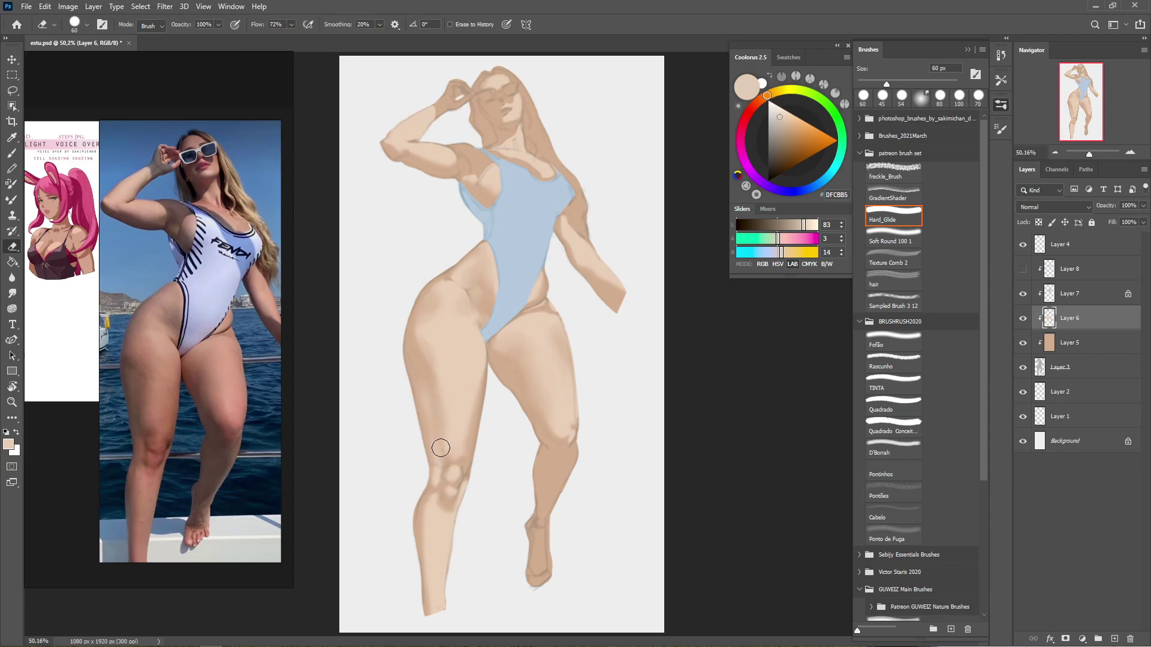
Refine the shading along the straight leg's knee and inner thigh on Layer 6 with the eraser at 45 to 80 px.
{"action": "key", "text": "bracketleft"}
{"action": "key", "text": "bracketleft"}
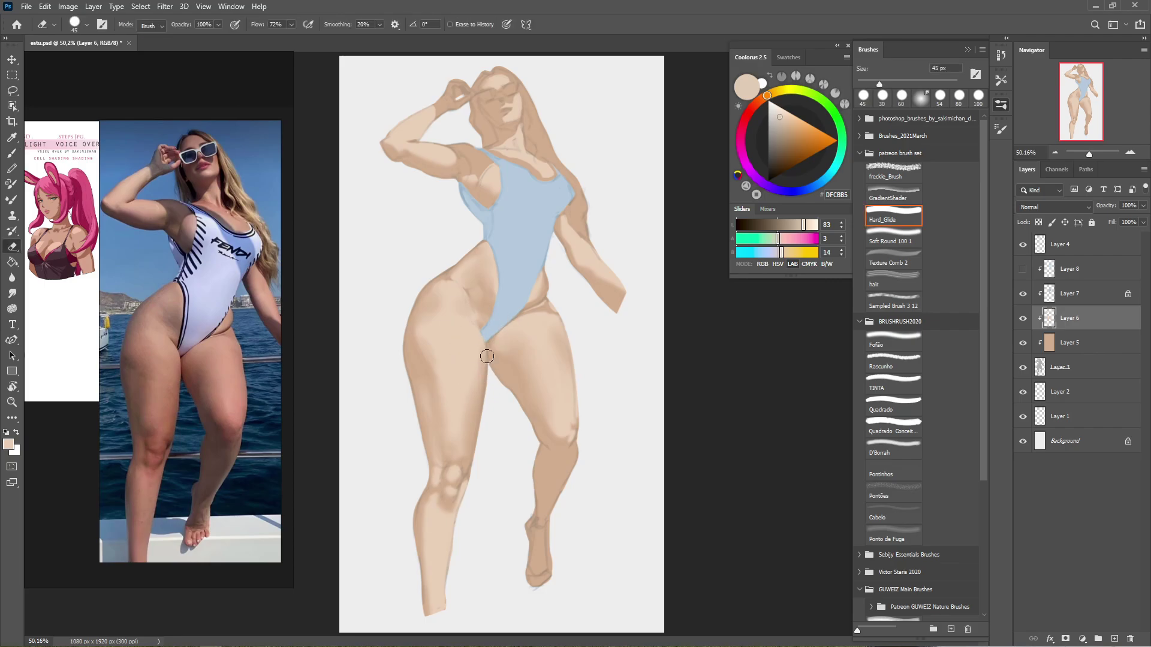
{"action": "key", "text": "bracketright"}
{"action": "key", "text": "bracketright"}
{"action": "key", "text": "bracketright"}
{"action": "key", "text": "bracketright"}
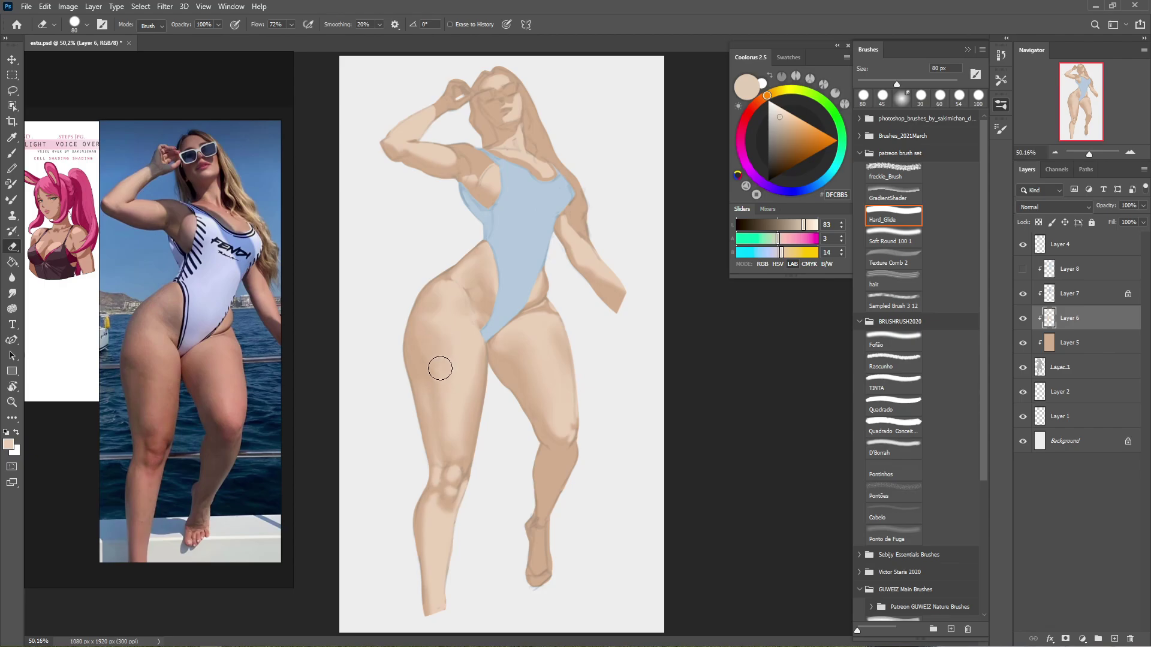
Smudge the straight leg's thigh shading and soften it further with the eraser at 50 px.
{"action": "key", "text": "r"}
{"action": "key", "text": "e"}
{"action": "key", "text": "bracketleft"}
{"action": "key", "text": "bracketleft"}
{"action": "key", "text": "bracketleft"}
{"action": "scroll", "coordinate": [527, 312], "scroll_direction": "down", "scroll_amount": 2}
{"action": "scroll", "coordinate": [512, 340], "scroll_direction": "up", "scroll_amount": 2}
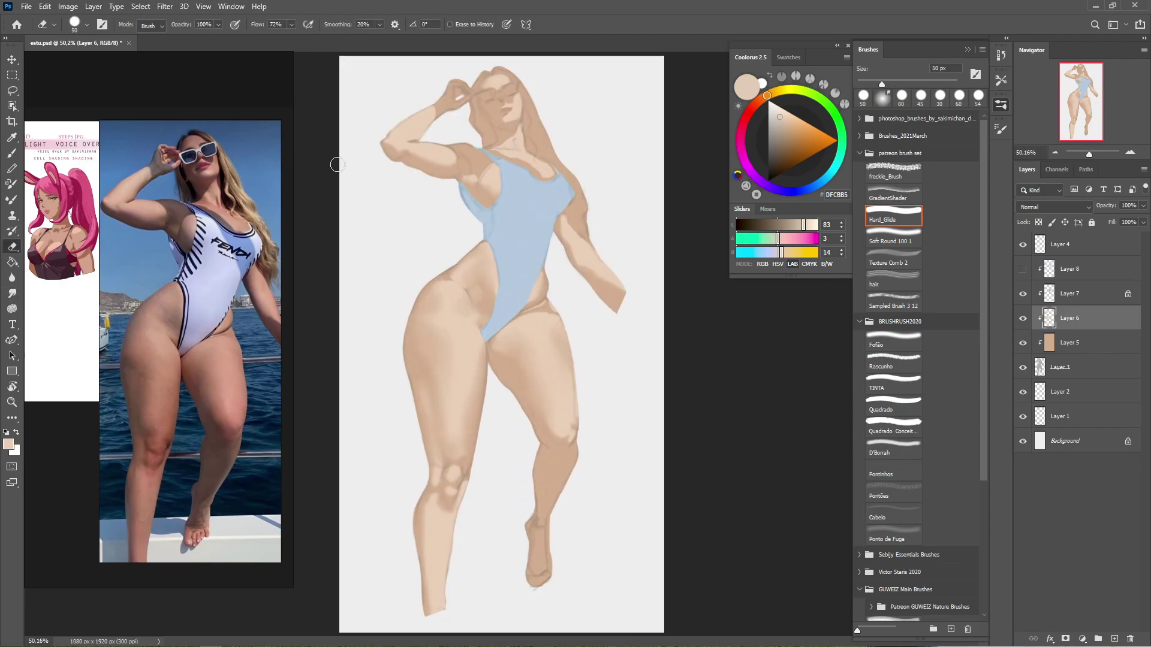
Refine the knee shading on both legs, using the eraser at 30 px, the brush at 25 px and the eraser at 8 px.
{"action": "scroll", "coordinate": [447, 474], "scroll_direction": "up", "scroll_amount": 3}
{"action": "key", "text": "bracketleft"}
{"action": "key", "text": "bracketleft"}
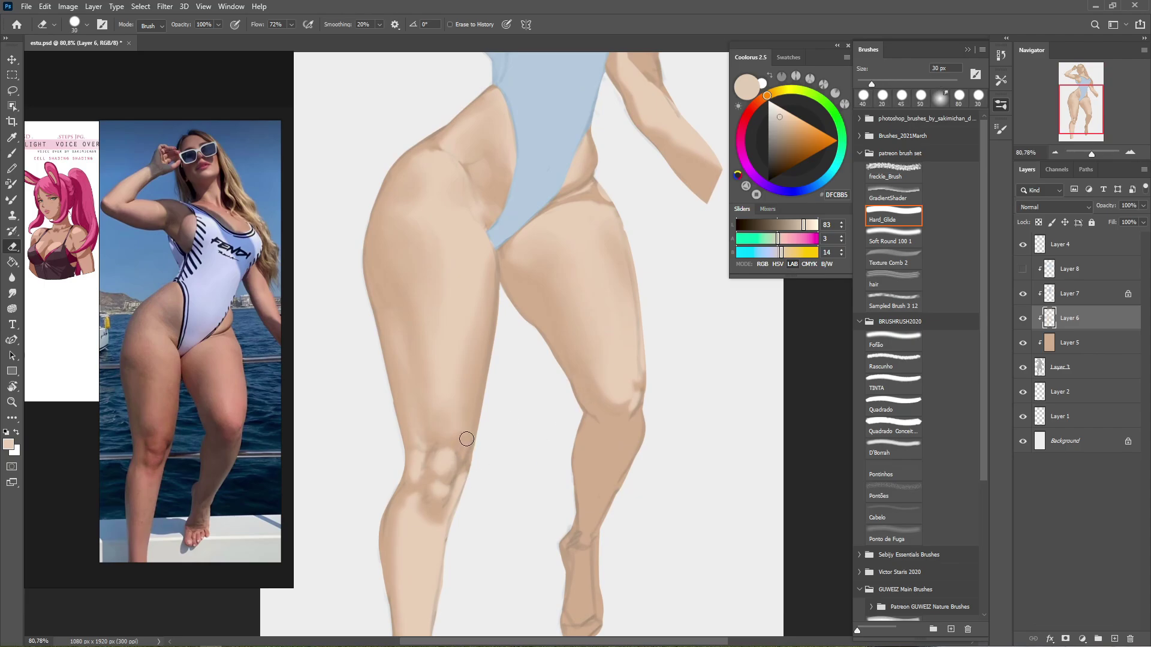
{"action": "key", "text": "b"}
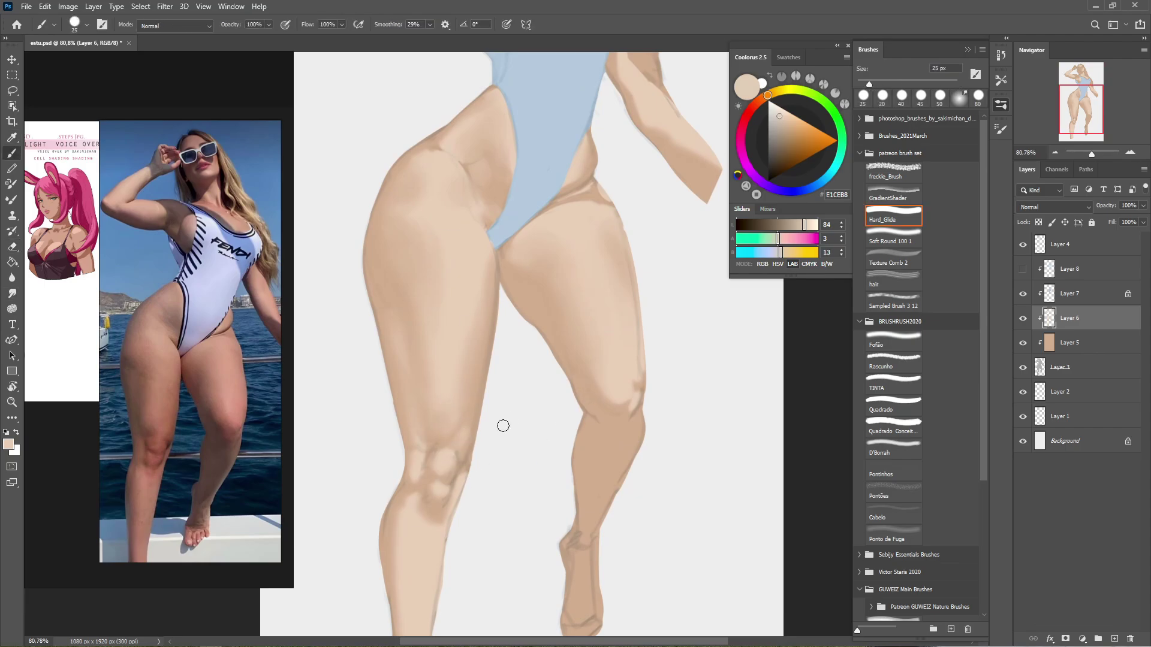
{"action": "key", "text": "e"}
{"action": "key", "text": "bracketleft"}
{"action": "key", "text": "bracketleft"}
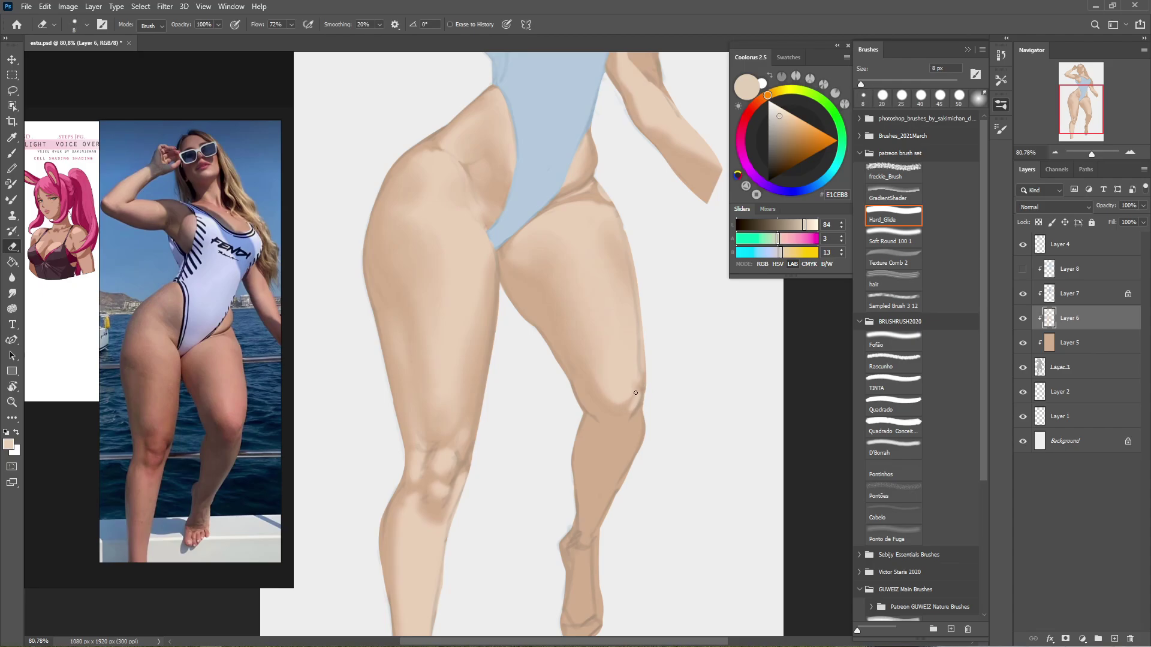
Erase shading into the straight leg's shin with a larger eraser and blend it with the Smudge tool at 3% strength.
{"action": "scroll", "coordinate": [635, 393], "scroll_direction": "down", "scroll_amount": 3}
{"action": "scroll", "coordinate": [463, 493], "scroll_direction": "up", "scroll_amount": 2}
{"action": "key", "text": "bracketright"}
{"action": "key", "text": "bracketright"}
{"action": "key", "text": "bracketright"}
{"action": "key", "text": "bracketright"}
{"action": "key", "text": "bracketright"}
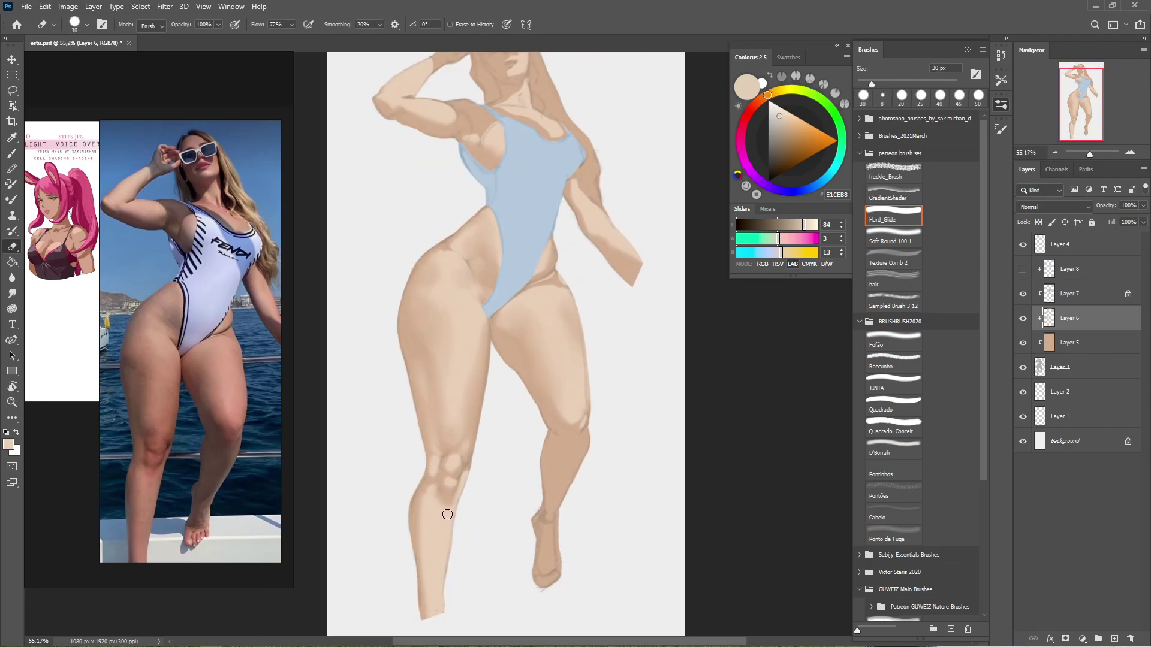
{"action": "key", "text": "bracketright"}
{"action": "mouse_move", "coordinate": [443, 549]}
{"action": "left_mouse_down"}
{"action": "mouse_move", "coordinate": [429, 607]}
{"action": "mouse_move", "coordinate": [416, 522]}
{"action": "mouse_move", "coordinate": [416, 565]}
{"action": "left_mouse_up"}
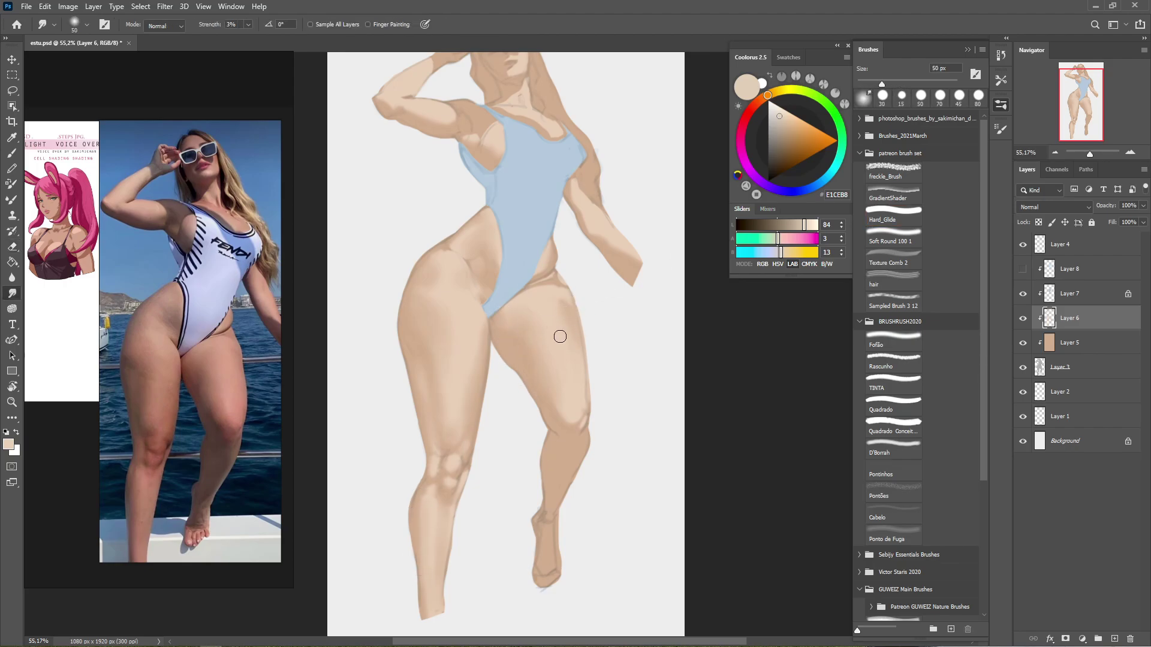
Soften the shading on the bent leg's upper thigh with the eraser at 60 px and the Smudge tool at 90 px.
{"action": "key", "text": "b"}
{"action": "key", "text": "e"}
{"action": "key", "text": "bracketright"}
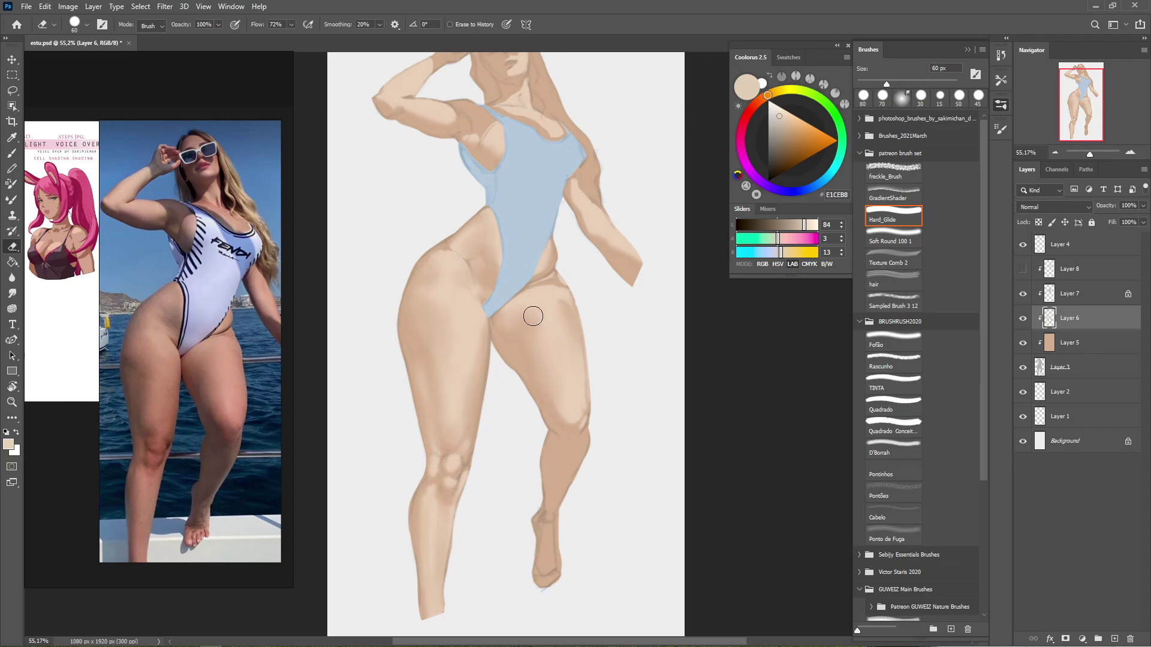
{"action": "mouse_move", "coordinate": [533, 310]}
{"action": "left_mouse_down"}
{"action": "mouse_move", "coordinate": [504, 319]}
{"action": "mouse_move", "coordinate": [544, 311]}
{"action": "left_mouse_up"}
{"action": "key", "text": "b"}
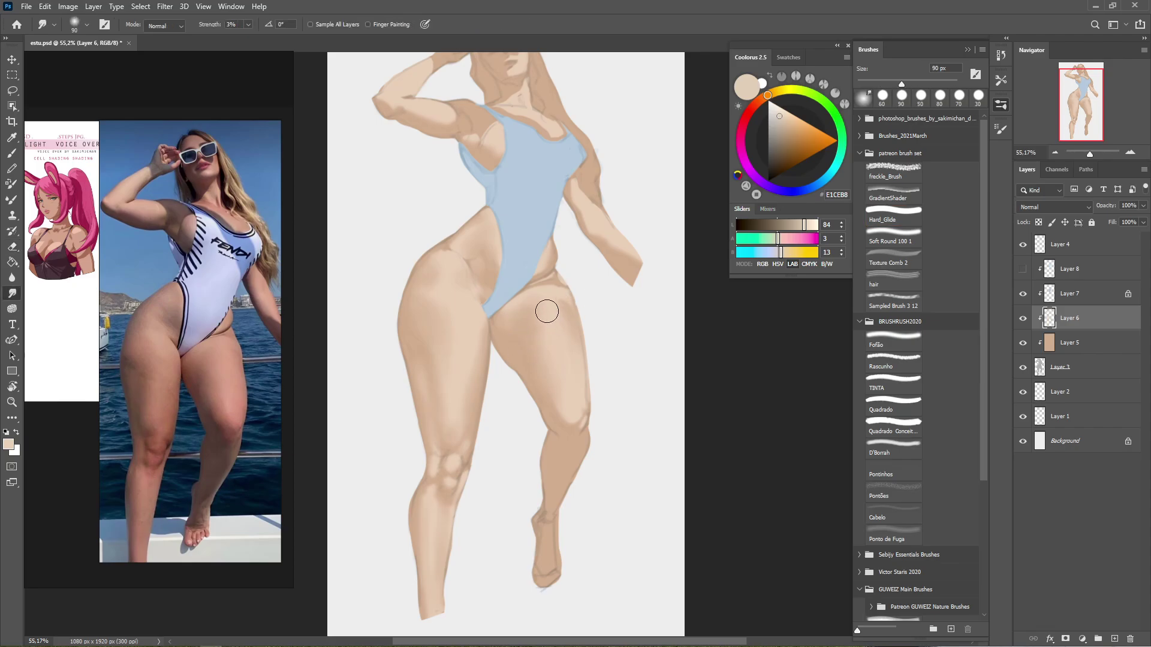
{"action": "key", "text": "e"}
Show Layer 8, select it and blend away the small dark patch at the swimsuit's crotch.
{"action": "scroll", "coordinate": [577, 370], "scroll_direction": "down", "scroll_amount": 2}
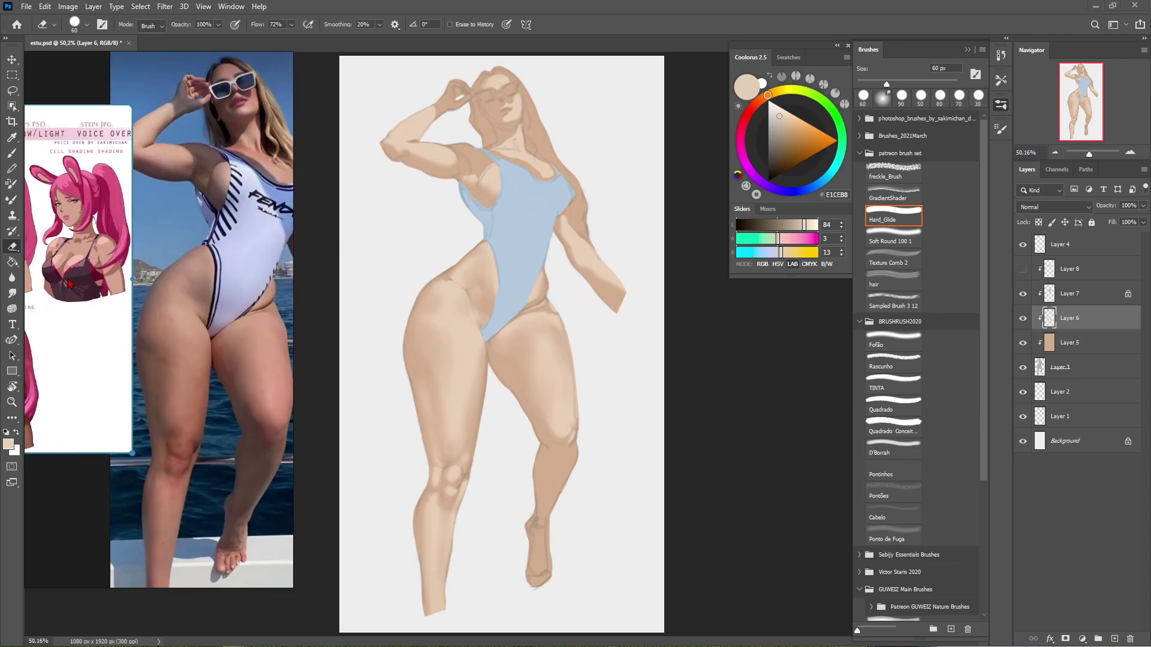
{"action": "scroll", "coordinate": [542, 215], "scroll_direction": "down", "scroll_amount": 2}
{"action": "scroll", "coordinate": [536, 318], "scroll_direction": "down", "scroll_amount": 2}
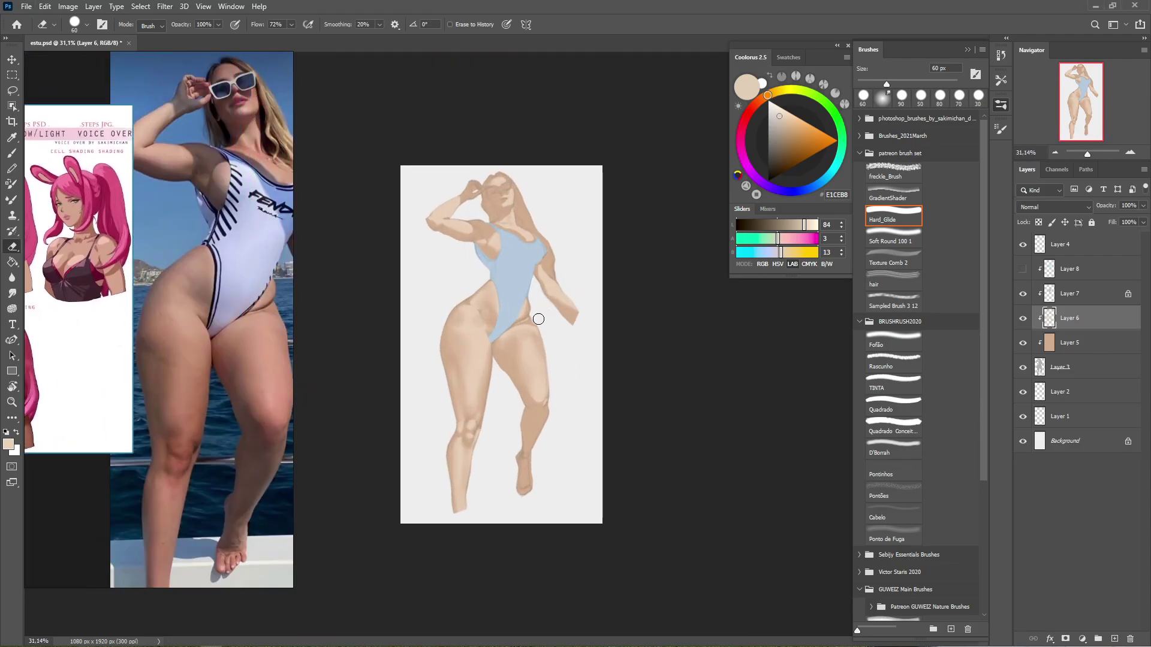
{"action": "scroll", "coordinate": [547, 318], "scroll_direction": "up", "scroll_amount": 1}
{"action": "scroll", "coordinate": [547, 319], "scroll_direction": "up", "scroll_amount": 4}
{"action": "left_click", "coordinate": [1021, 298]}
{"action": "left_click", "coordinate": [1069, 269]}
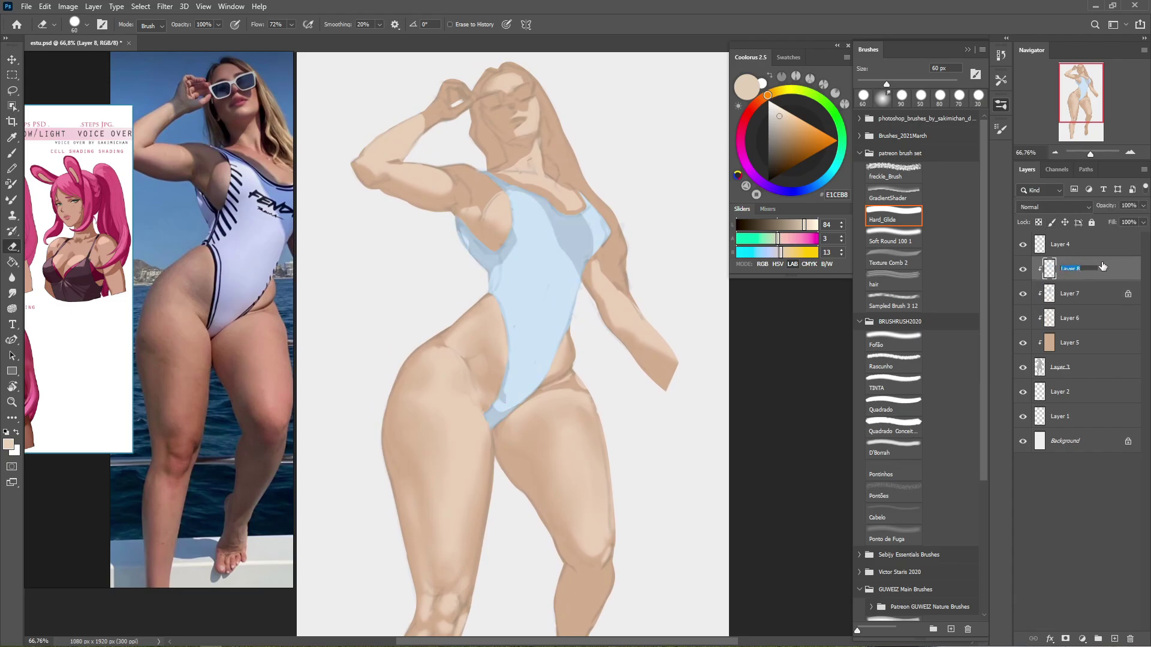
{"action": "key", "text": "r"}
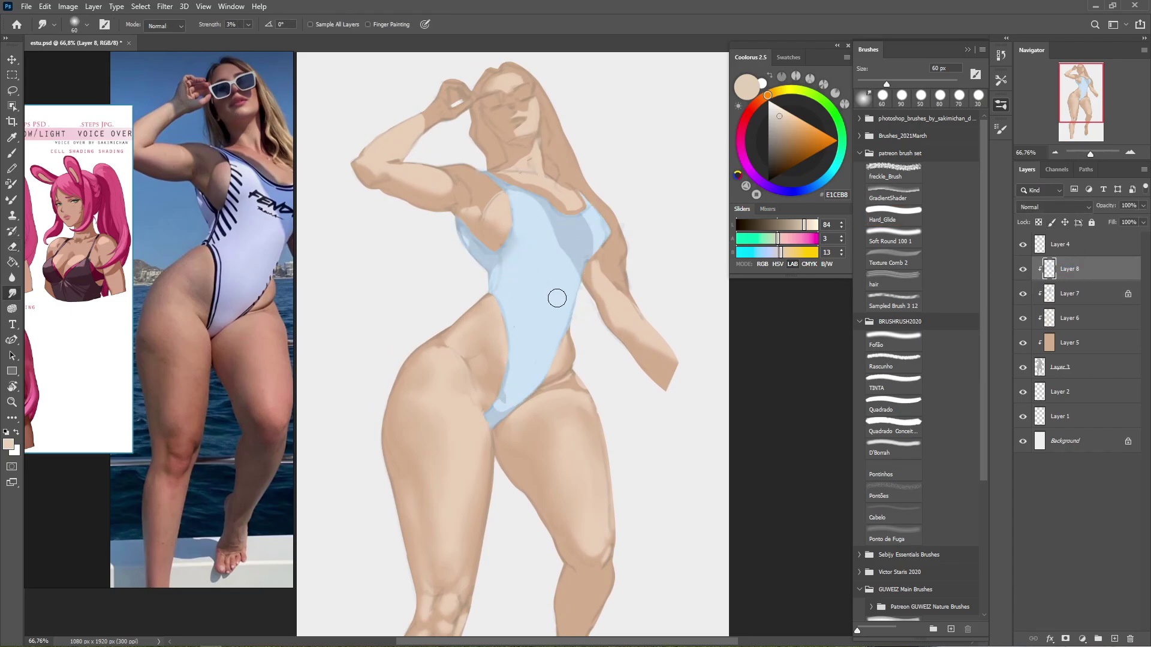
{"action": "left_click", "coordinate": [514, 406], "text": "ctrl"}
{"action": "key", "text": "ctrl+d"}
{"action": "left_click_drag", "start_coordinate": [506, 401], "coordinate": [493, 413]}
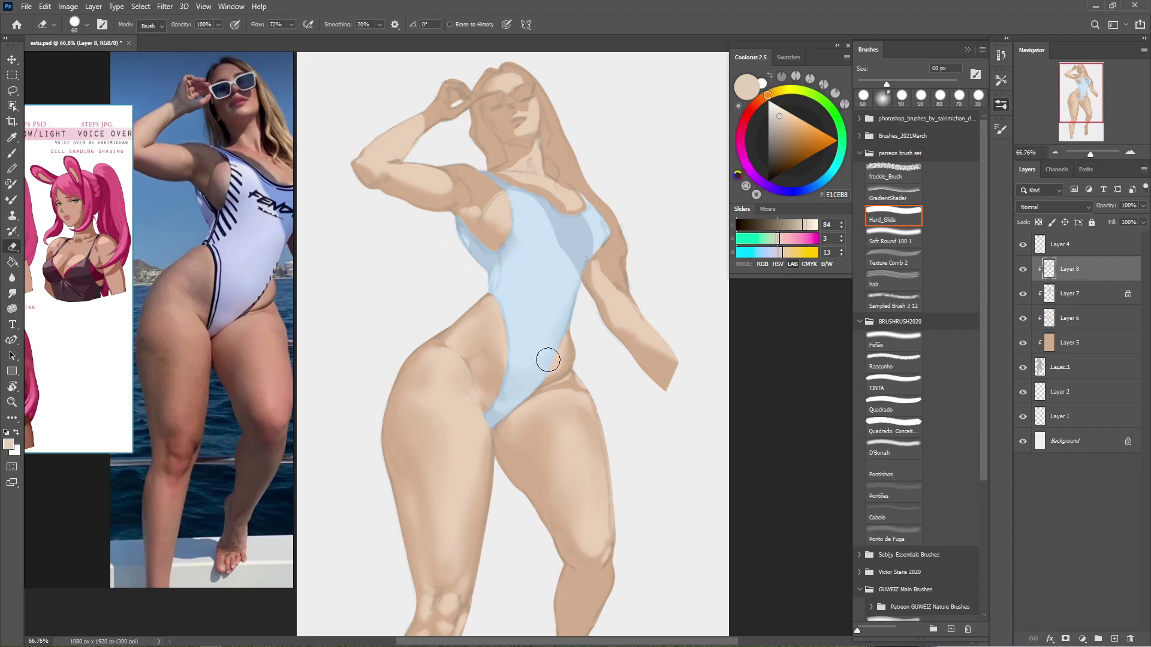
Erase and smudge the swimsuit's torso and chest shading at 60 px, sampling its light blue D1E2F4.
{"action": "key", "text": "e"}
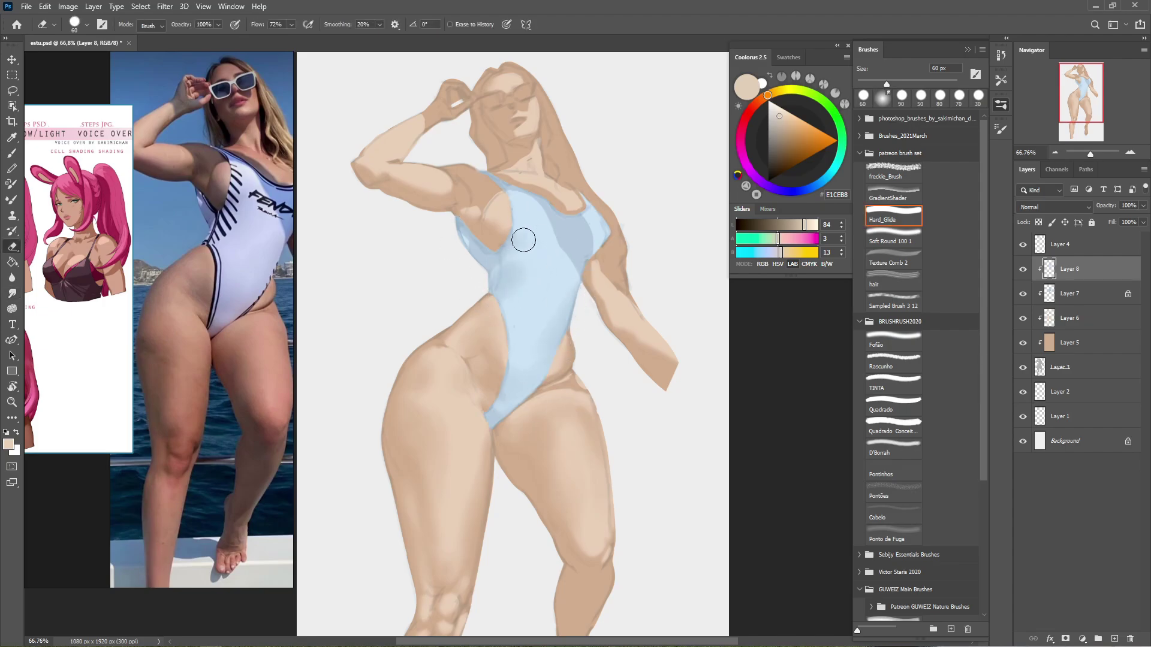
{"action": "key", "text": "b"}
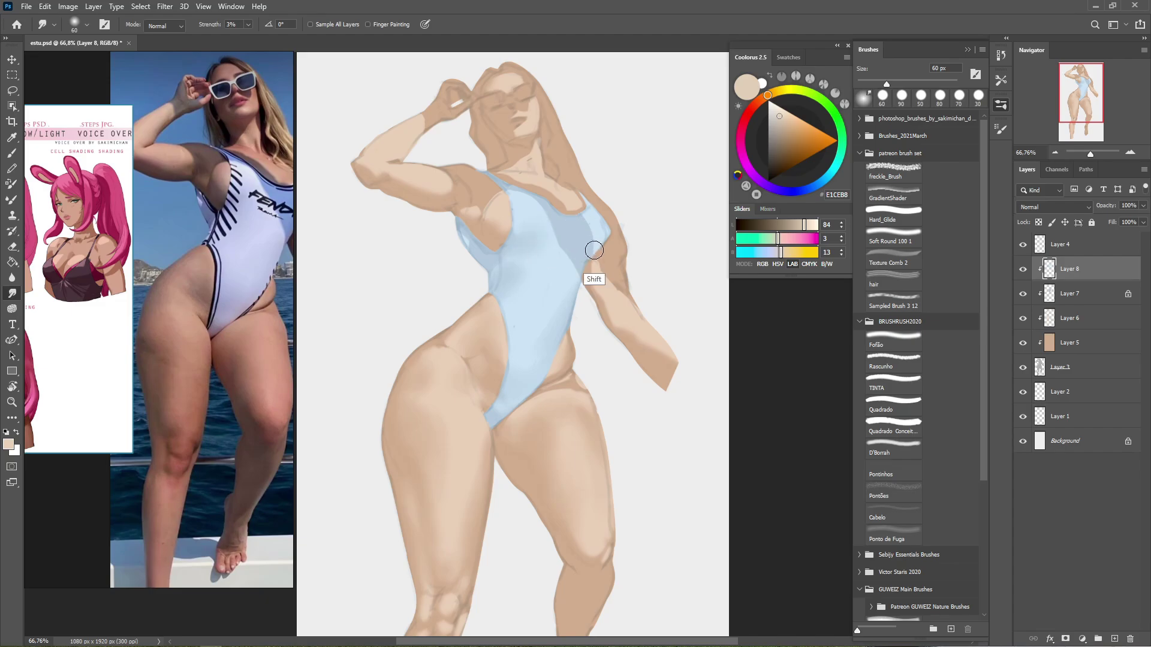
{"action": "left_click", "coordinate": [590, 251], "text": "alt"}
{"action": "key", "text": "e"}
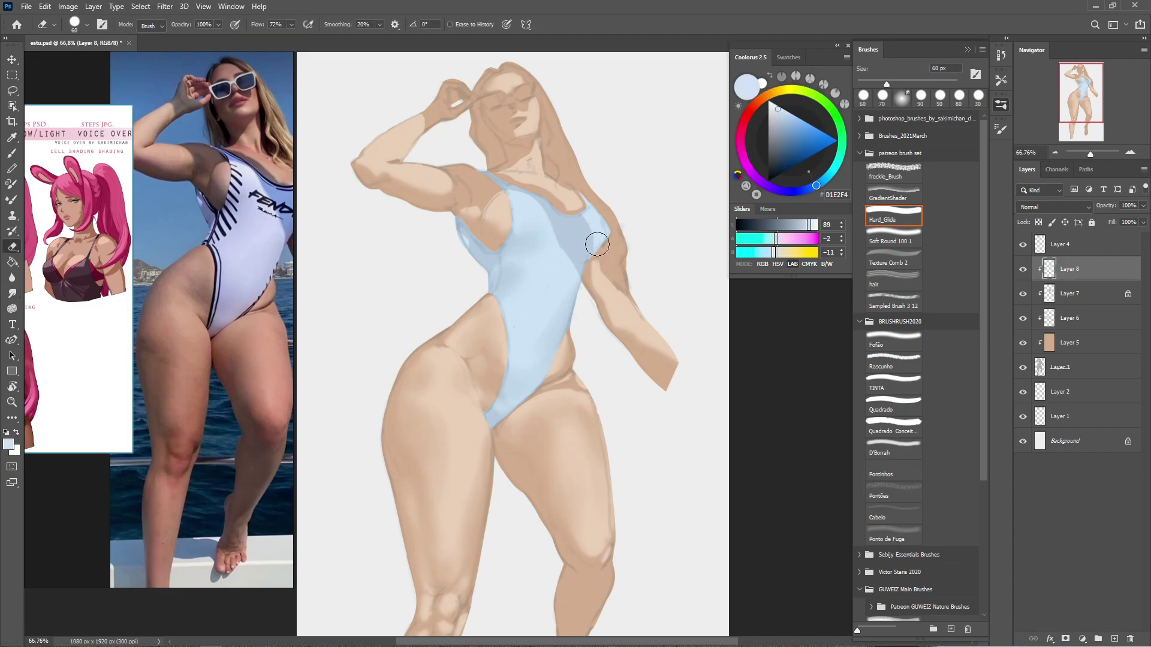
Add a clipped layer named occlusion directly above Layer 6 and lock Layer 6.
{"action": "scroll", "coordinate": [593, 219], "scroll_direction": "down", "scroll_amount": 2}
{"action": "scroll", "coordinate": [594, 219], "scroll_direction": "down", "scroll_amount": 1}
{"action": "left_click", "coordinate": [1069, 318]}
{"action": "left_click", "coordinate": [1115, 639]}
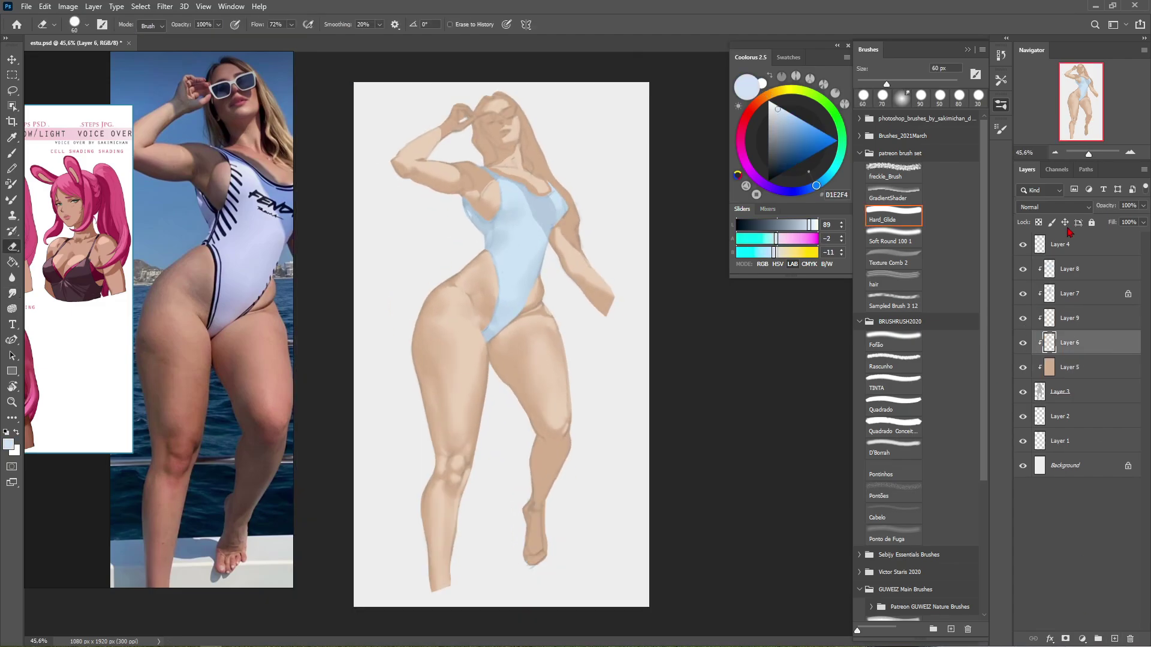
{"action": "double_click", "coordinate": [1073, 318]}
{"action": "type", "text": "occlusion"}
{"action": "key", "text": "Return"}
Choose a dark brown and paint a contact shadow in the bent leg's hip crease with Hard_Glide at 70 px, blending it.
{"action": "left_click_drag", "start_coordinate": [816, 186], "coordinate": [762, 99]}
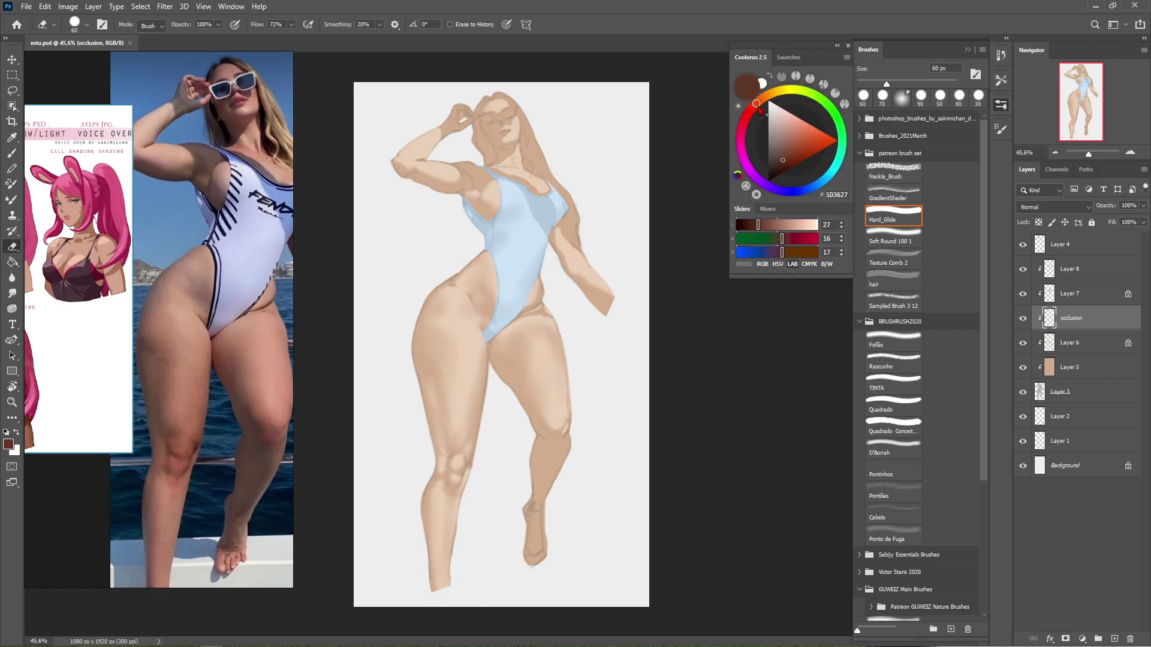
{"action": "left_click", "coordinate": [783, 160]}
{"action": "key", "text": "l"}
{"action": "scroll", "coordinate": [498, 287], "scroll_direction": "up", "scroll_amount": 3}
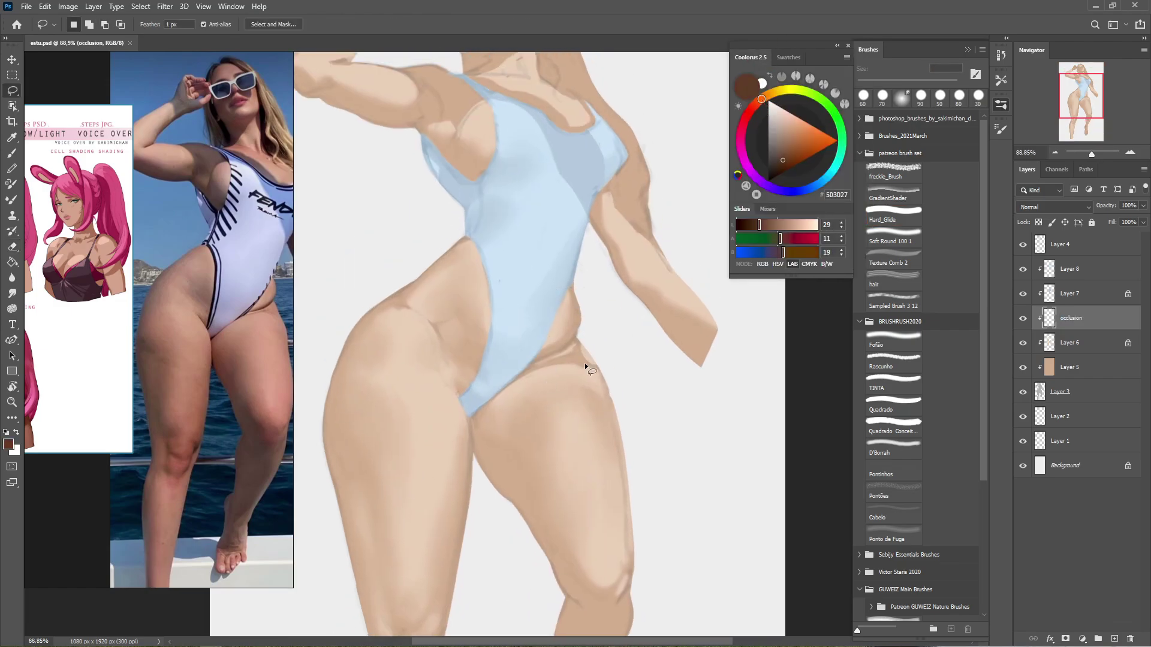
{"action": "key", "text": "b"}
{"action": "mouse_move", "coordinate": [585, 365]}
{"action": "left_mouse_down"}
{"action": "mouse_move", "coordinate": [553, 376]}
{"action": "mouse_move", "coordinate": [597, 333]}
{"action": "mouse_move", "coordinate": [588, 345]}
{"action": "mouse_move", "coordinate": [591, 331]}
{"action": "mouse_move", "coordinate": [567, 334]}
{"action": "left_mouse_up"}
{"action": "key", "text": "ctrl+d"}
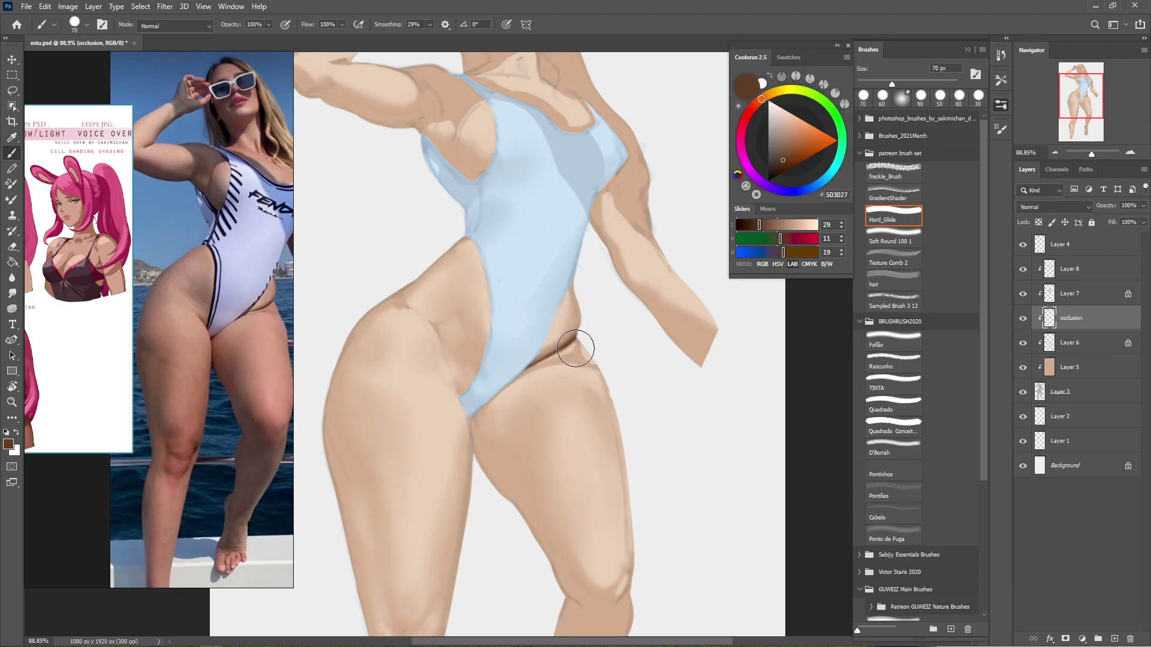
{"action": "key", "text": "r"}
{"action": "key", "text": "i"}
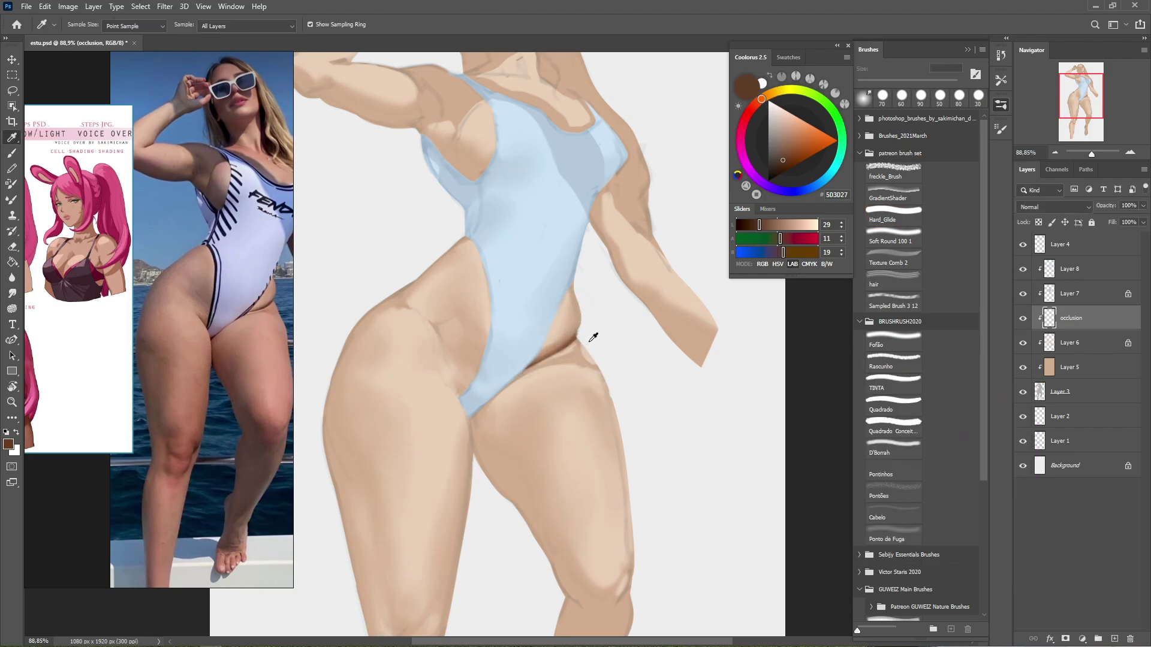
{"action": "left_click", "coordinate": [591, 334]}
{"action": "scroll", "coordinate": [250, 259], "scroll_direction": "down", "scroll_amount": 2}
{"action": "left_click", "coordinate": [624, 308]}
{"action": "key", "text": "0"}
{"action": "key", "text": "b"}
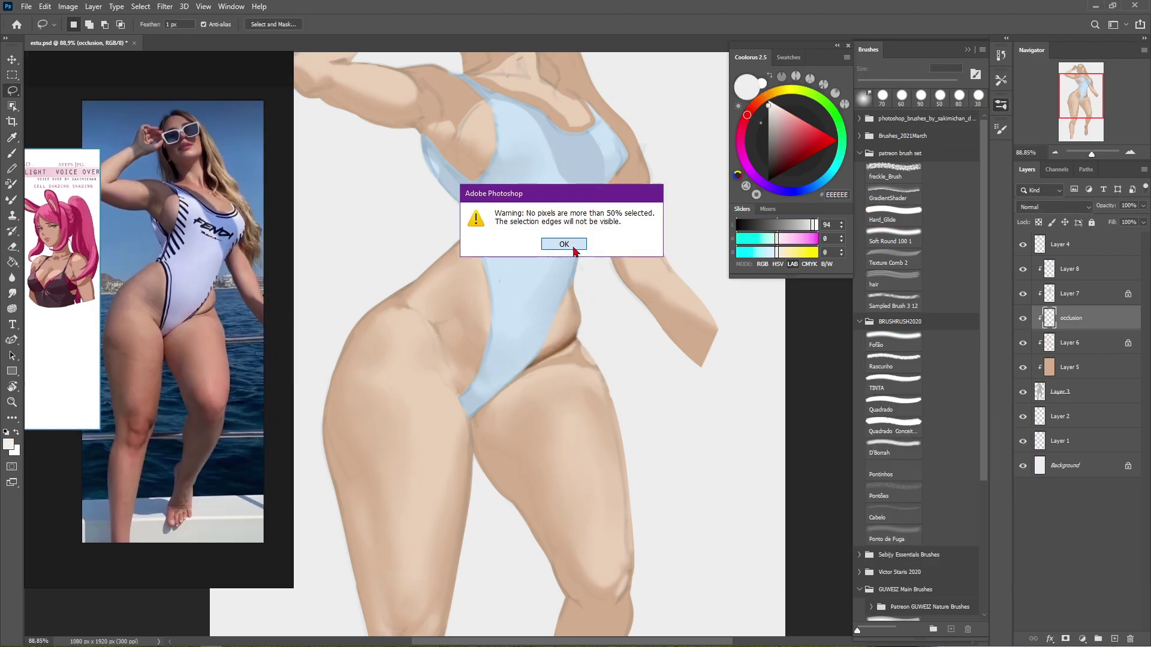
{"action": "left_click", "coordinate": [568, 250]}
Sample brown 78543C and paint the contact shadow where the lowered arm meets the swimsuit, softening it with the eraser.
{"action": "left_click", "coordinate": [594, 345], "text": "alt"}
{"action": "key", "text": "e"}
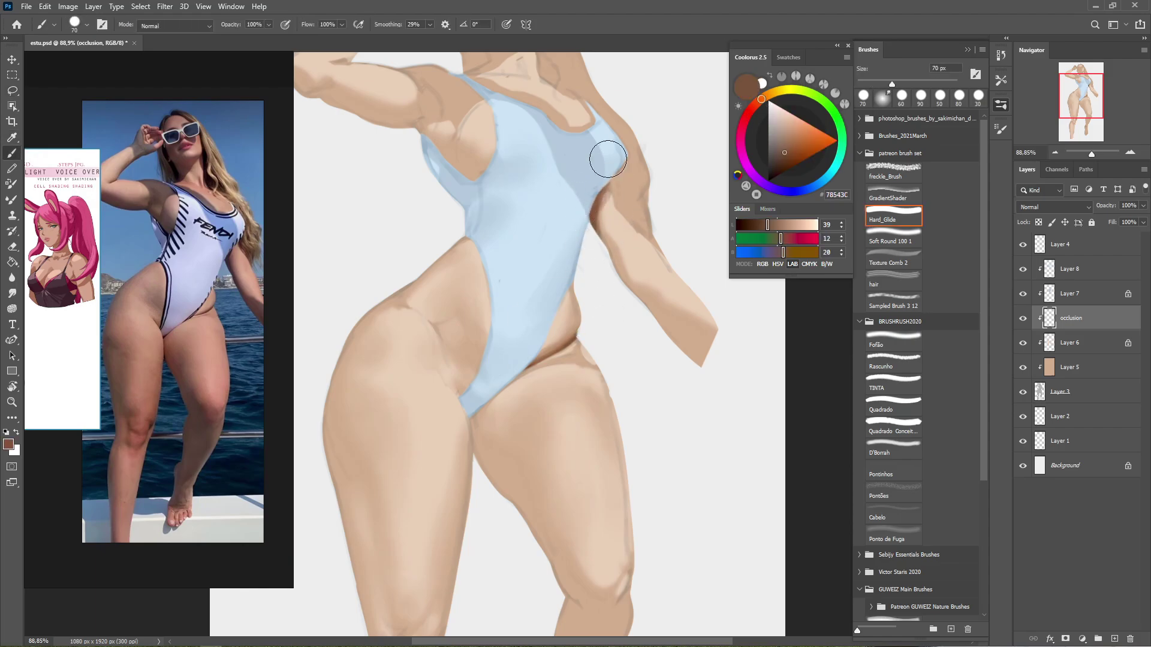
{"action": "left_click_drag", "start_coordinate": [610, 216], "coordinate": [664, 327]}
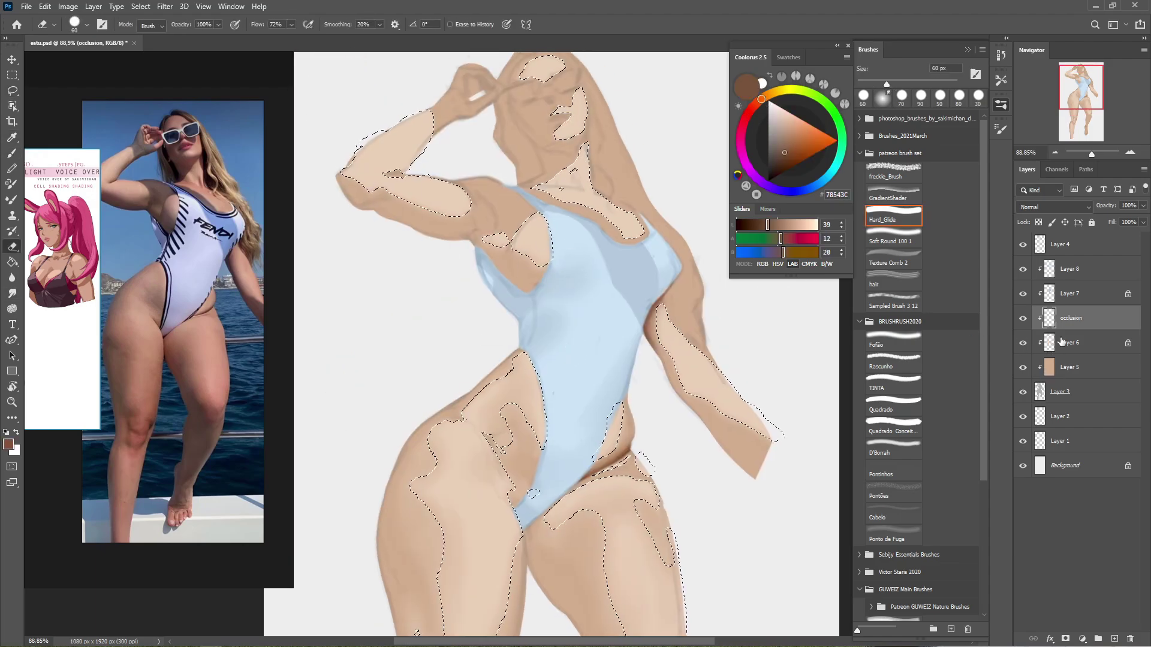
Load a selection bounded by the swimsuit's edge, paint the raised arm's armpit shadow and deselect, setting the eraser opacity to 30%.
{"action": "left_click", "coordinate": [1049, 342], "text": "ctrl"}
{"action": "key", "text": "3"}
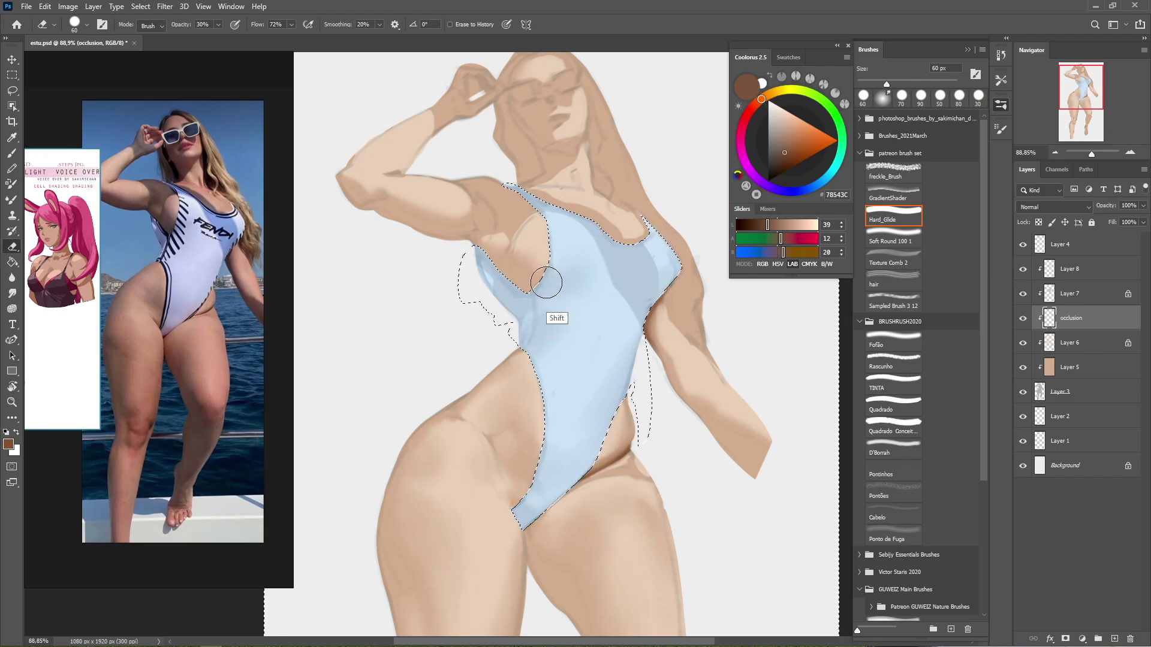
{"action": "key", "text": "b"}
{"action": "key", "text": "ctrl+d"}
{"action": "key", "text": "bracketleft"}
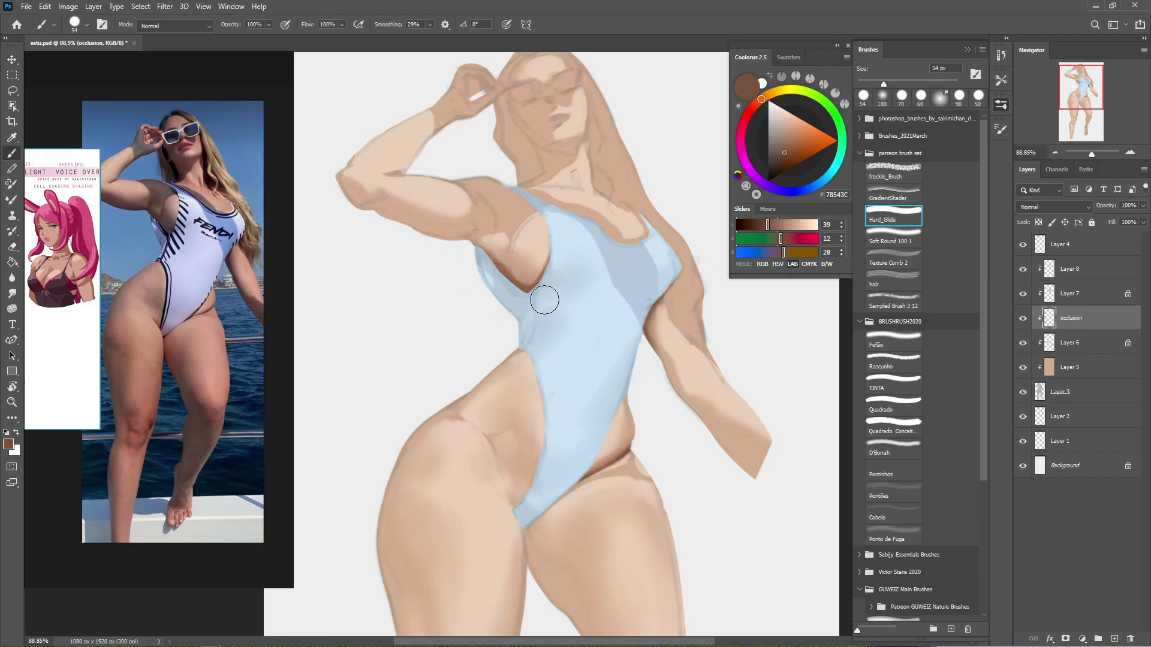
Paint darker brown 683C1E shadows around the raised arm's armpit and shoulder, blending them with the Smudge tool and eraser.
{"action": "left_click", "coordinate": [491, 278], "text": "alt"}
{"action": "mouse_move", "coordinate": [485, 218]}
{"action": "left_mouse_down"}
{"action": "mouse_move", "coordinate": [426, 236]}
{"action": "mouse_move", "coordinate": [478, 200]}
{"action": "mouse_move", "coordinate": [488, 227]}
{"action": "left_mouse_up"}
{"action": "key", "text": "r"}
{"action": "mouse_move", "coordinate": [491, 267]}
{"action": "left_mouse_down"}
{"action": "mouse_move", "coordinate": [543, 251]}
{"action": "mouse_move", "coordinate": [452, 230]}
{"action": "mouse_move", "coordinate": [529, 284]}
{"action": "left_mouse_up"}
{"action": "key", "text": "e"}
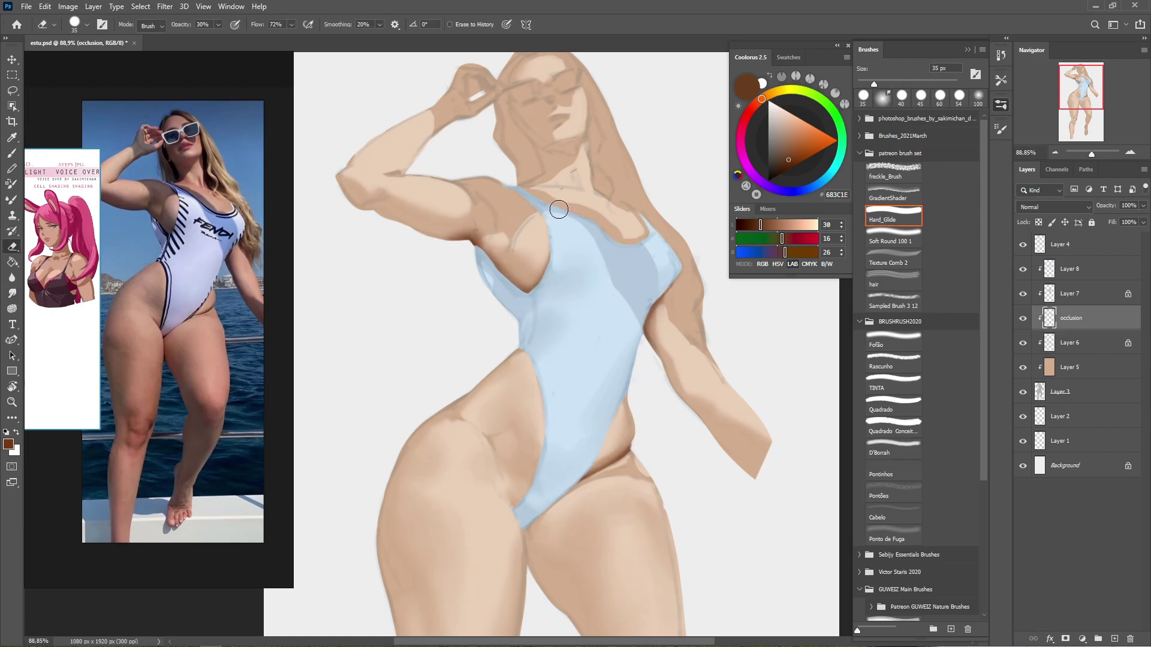
Paint contact shadows along the swimsuit's strap and neckline with Hard_Glide at 20 px and smudge them at 60 px.
{"action": "key", "text": "b"}
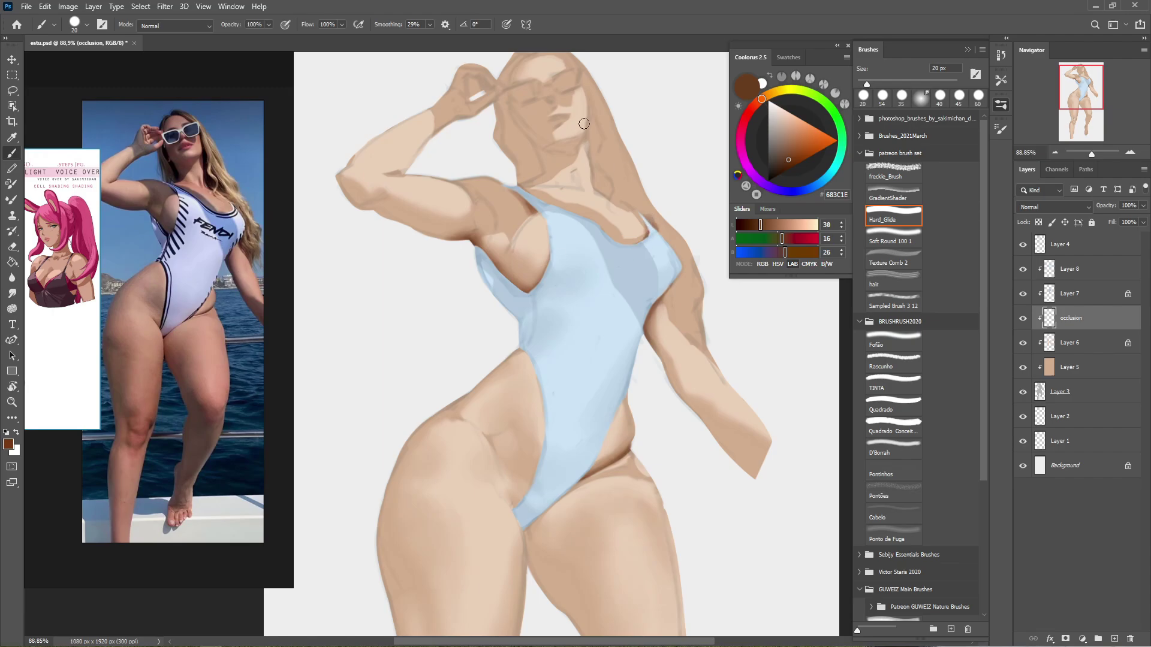
{"action": "key", "text": "r"}
{"action": "key", "text": "r"}
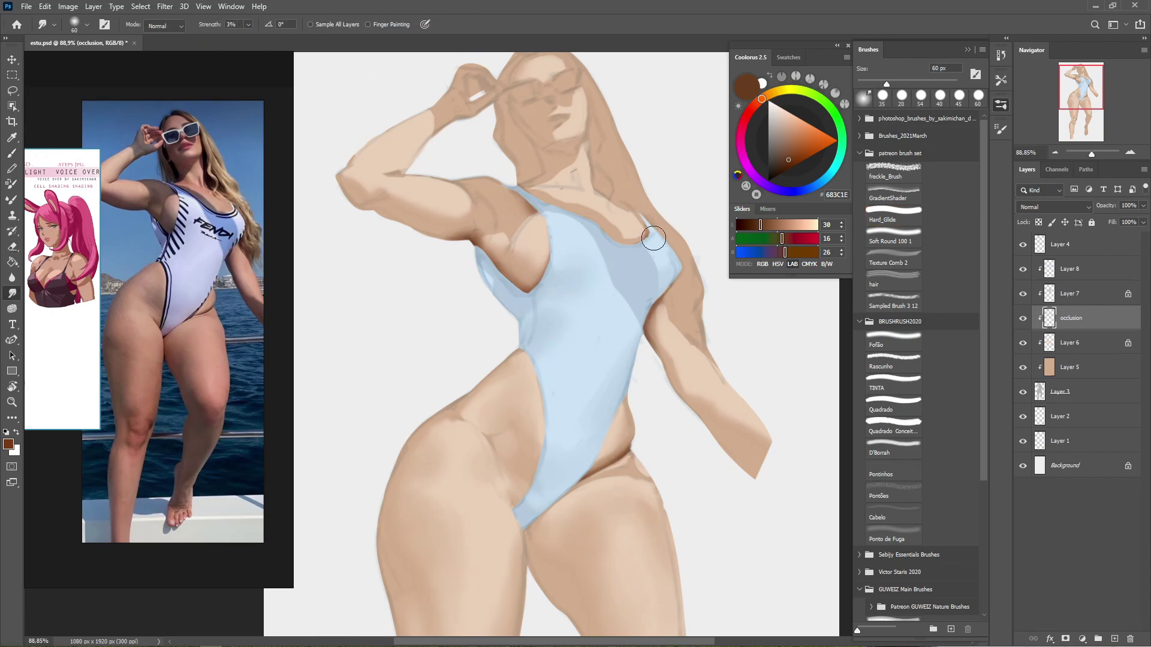
{"action": "key", "text": "b"}
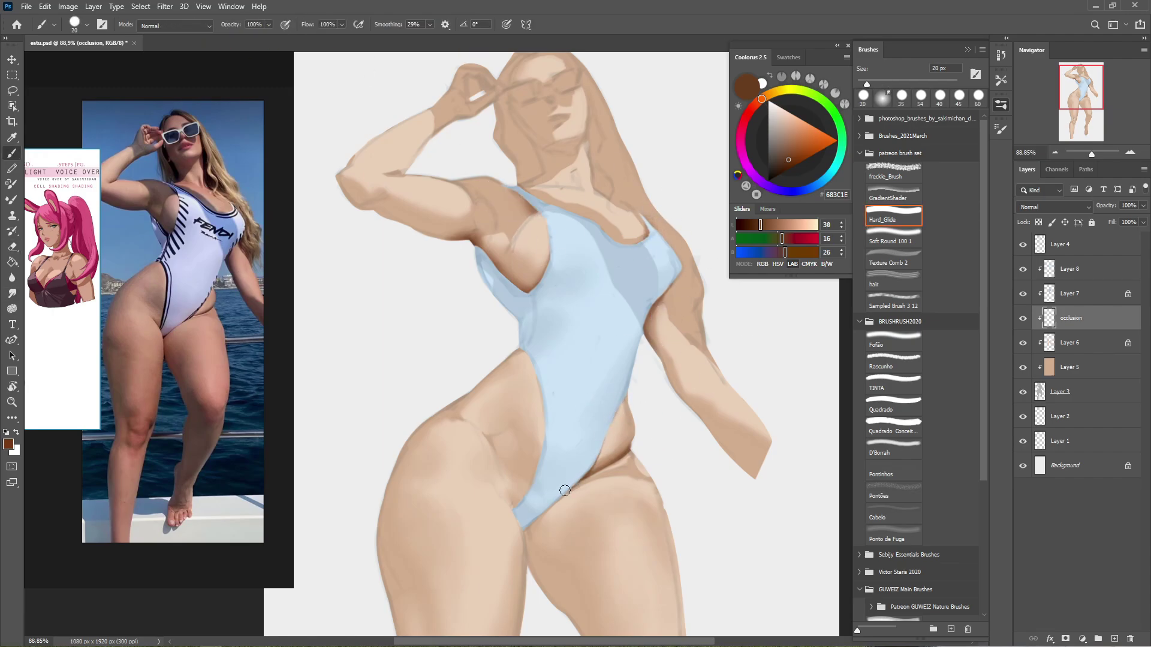
Paint and blend contact shadows between the upper thighs and along the straight leg's swimsuit opening.
{"action": "key", "text": "l"}
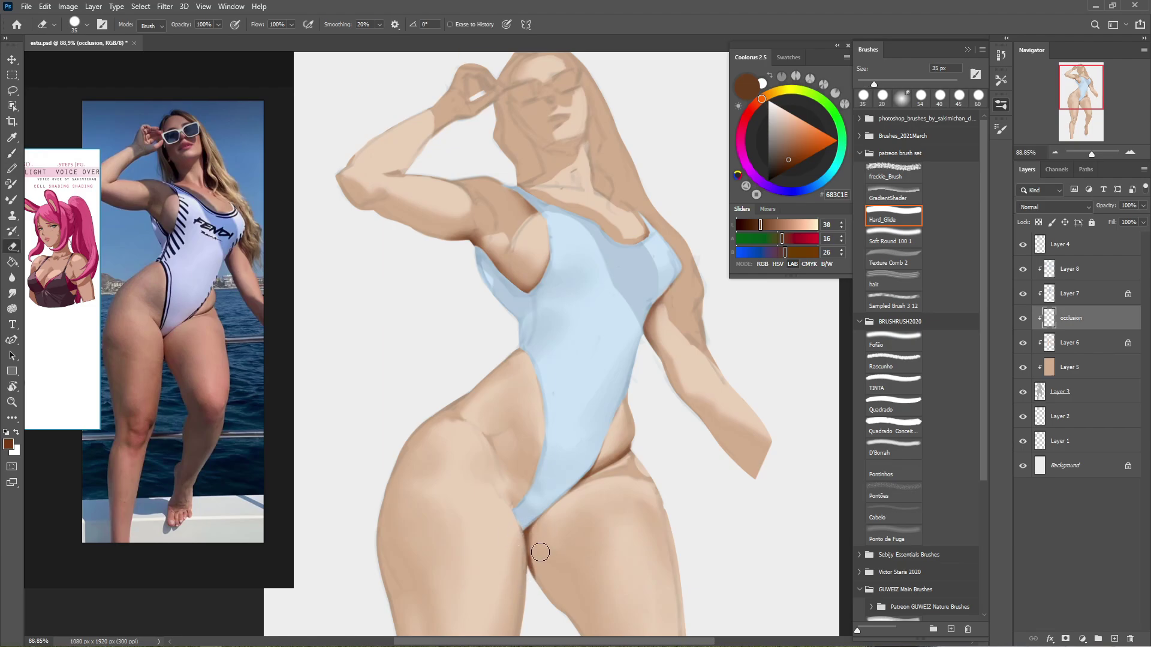
{"action": "key", "text": "r"}
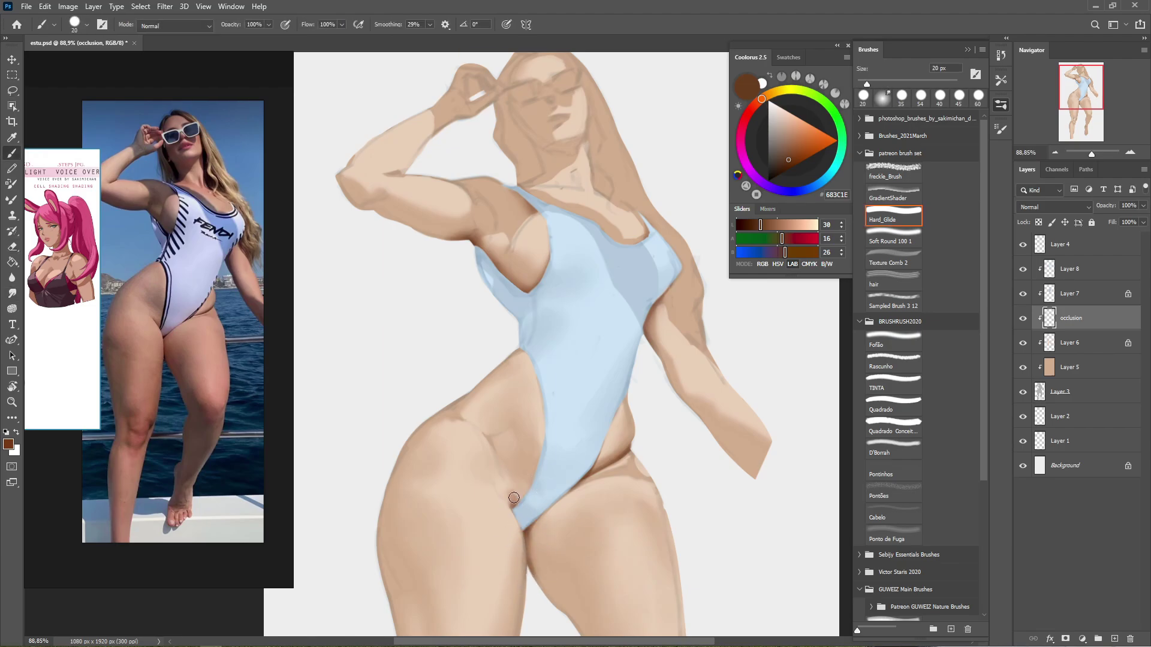
{"action": "left_click_drag", "start_coordinate": [520, 496], "coordinate": [647, 398]}
{"action": "key", "text": "ctrl+d"}
{"action": "key", "text": "b"}
{"action": "key", "text": "e"}
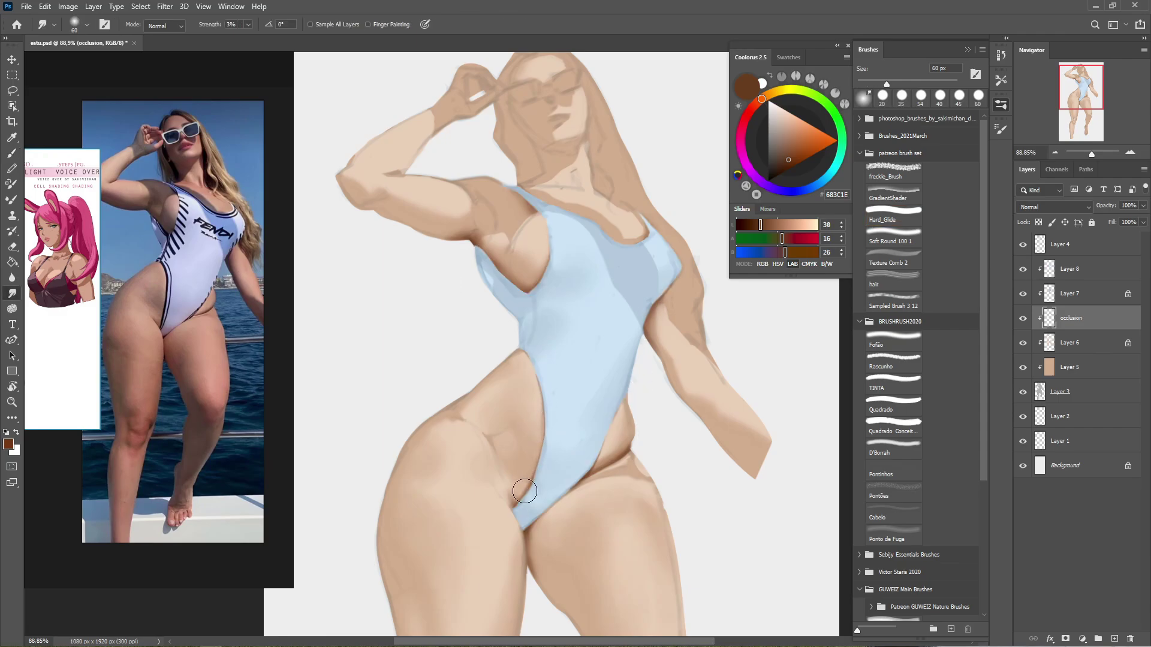
Clean up the contact shadow along the swimsuit's leg openings with a 15 px eraser and Hard_Glide at 20 px.
{"action": "key", "text": "bracketleft"}
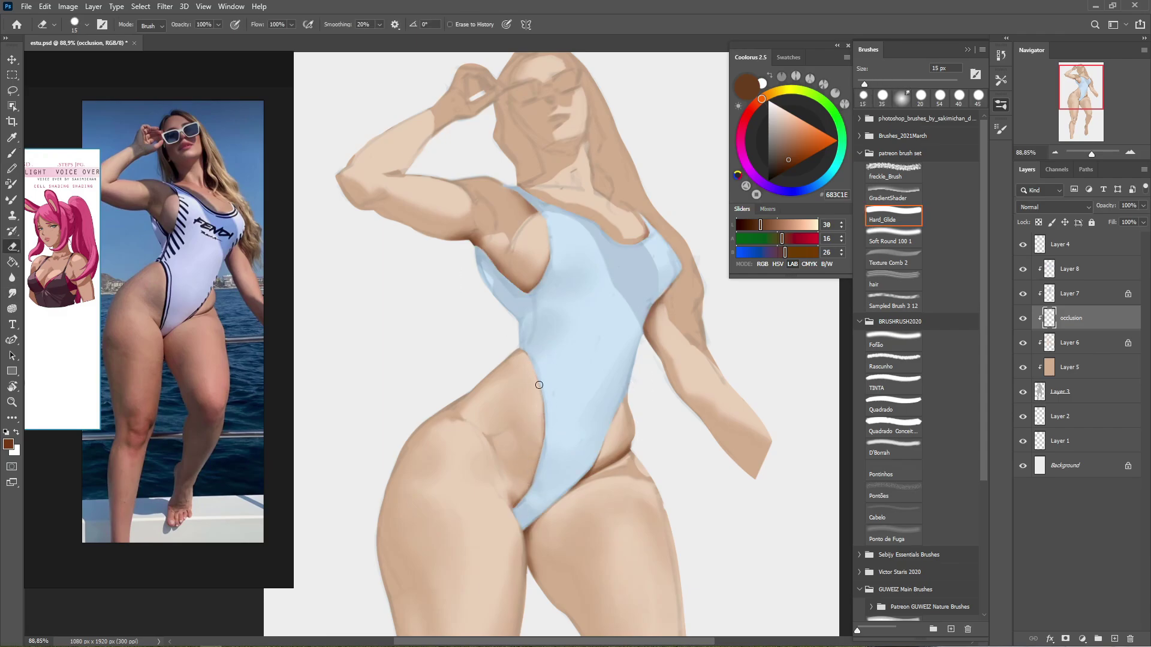
{"action": "key", "text": "b"}
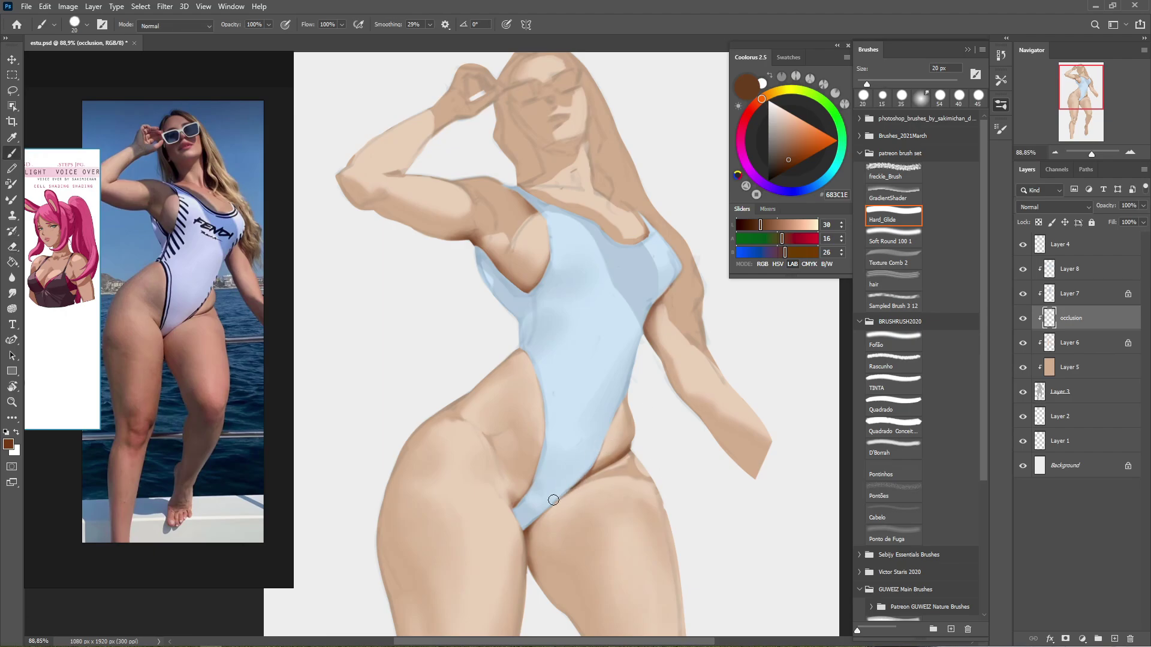
{"action": "scroll", "coordinate": [527, 550], "scroll_direction": "down", "scroll_amount": 5}
{"action": "scroll", "coordinate": [540, 276], "scroll_direction": "up", "scroll_amount": 4}
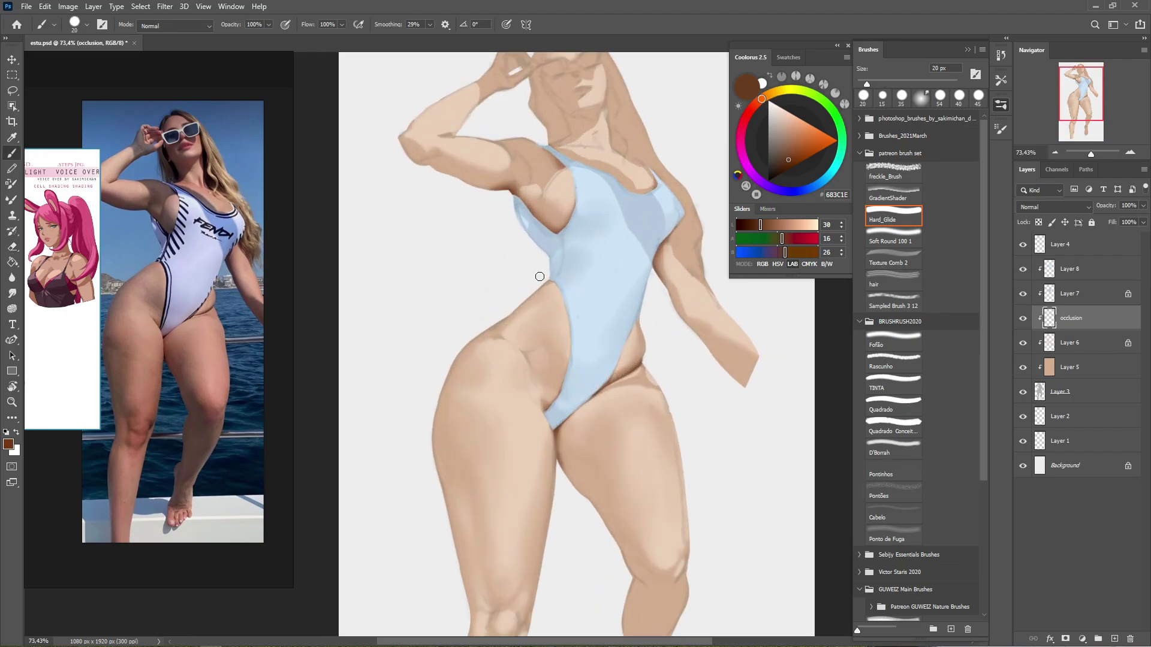
Paint dark brown 683C1E occlusion shadows in the raised arm's elbow fold and the hand's opening, bounding the elbow shadow with a lasso selection.
{"action": "key", "text": "bracketleft"}
{"action": "key", "text": "bracketleft"}
{"action": "key", "text": "bracketleft"}
{"action": "key", "text": "bracketleft"}
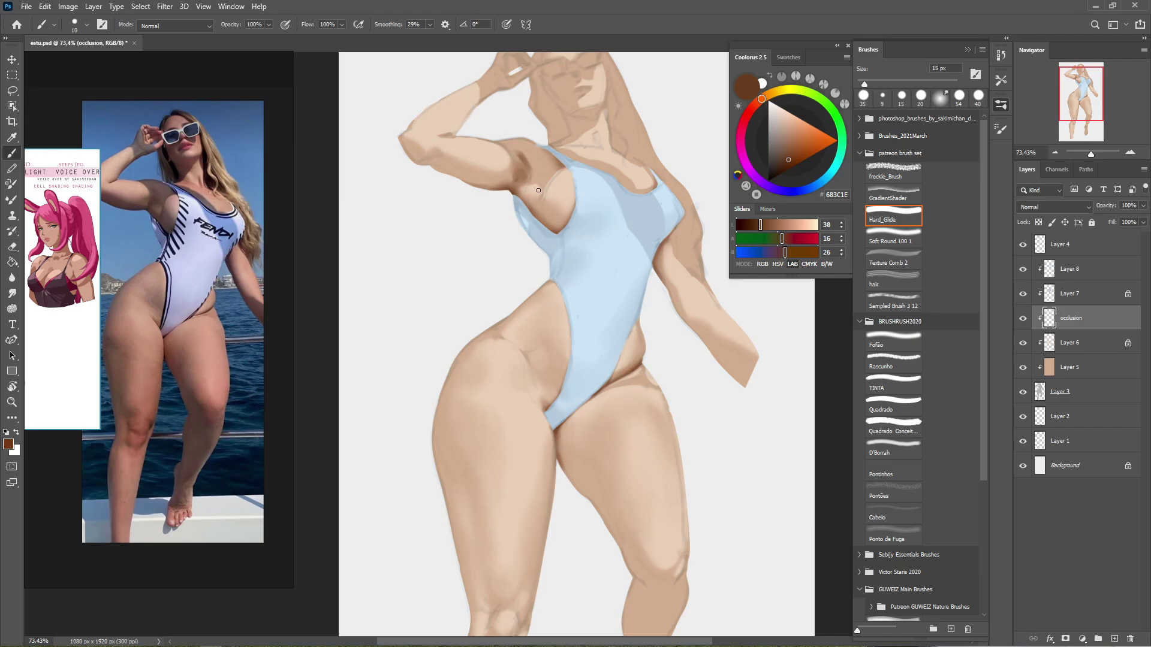
{"action": "scroll", "coordinate": [509, 179], "scroll_direction": "up", "scroll_amount": 1}
{"action": "key", "text": "bracketright"}
{"action": "key", "text": "bracketright"}
{"action": "key", "text": "bracketright"}
{"action": "key", "text": "bracketright"}
{"action": "key", "text": "bracketright"}
{"action": "key", "text": "bracketright"}
{"action": "key", "text": "bracketright"}
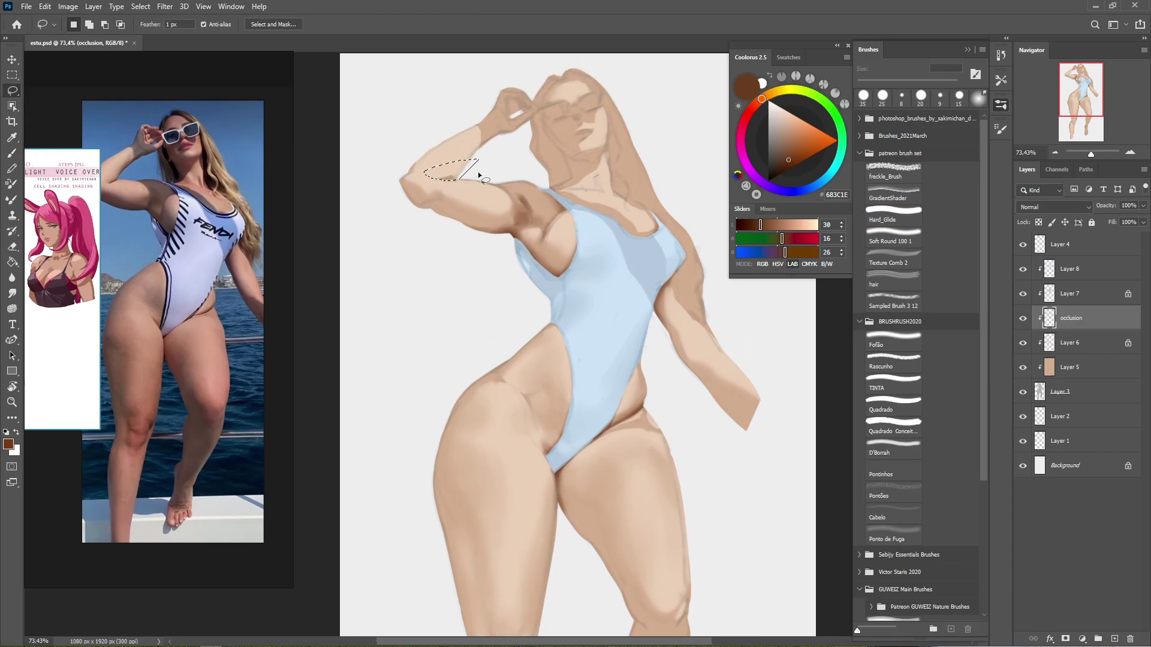
{"action": "key", "text": "ctrl+z"}
{"action": "key", "text": "ctrl+z"}
{"action": "key", "text": "ctrl+z"}
{"action": "key", "text": "l"}
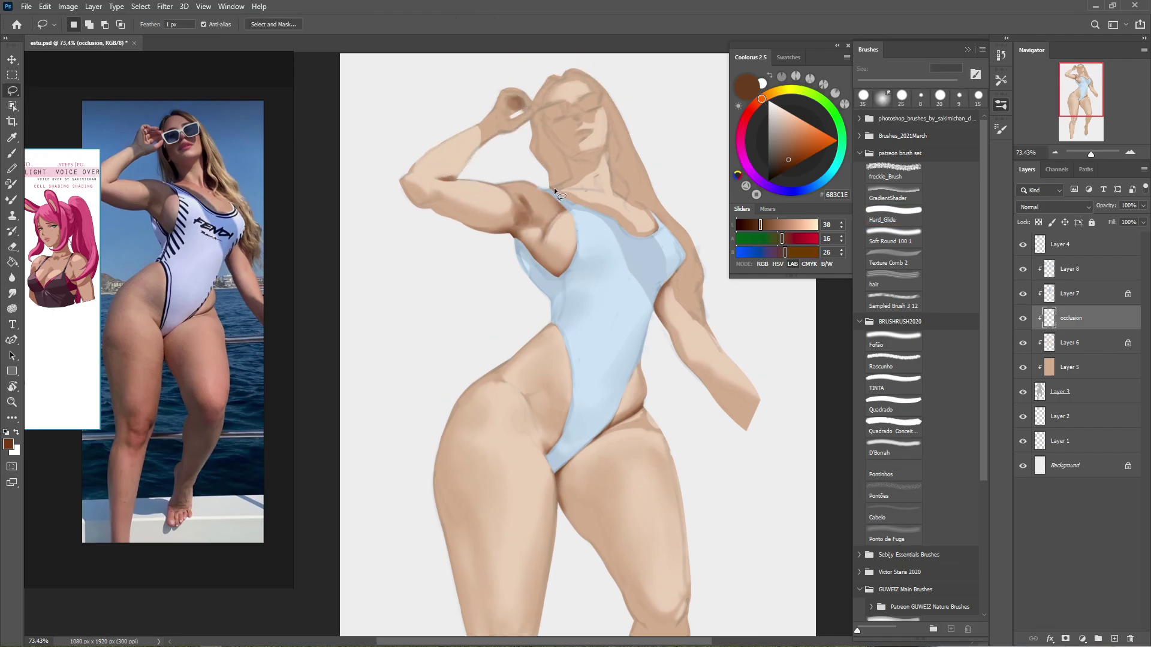
Select the neck's shaded side beside the hair with the Polygonal Lasso, paint an occlusion shadow there and smudge it at 60 px.
{"action": "left_click", "coordinate": [551, 188]}
{"action": "left_click", "coordinate": [570, 177]}
{"action": "left_click", "coordinate": [564, 156]}
{"action": "left_click", "coordinate": [551, 188]}
{"action": "key", "text": "b"}
{"action": "left_click_drag", "start_coordinate": [566, 175], "coordinate": [564, 135]}
{"action": "key", "text": "r"}
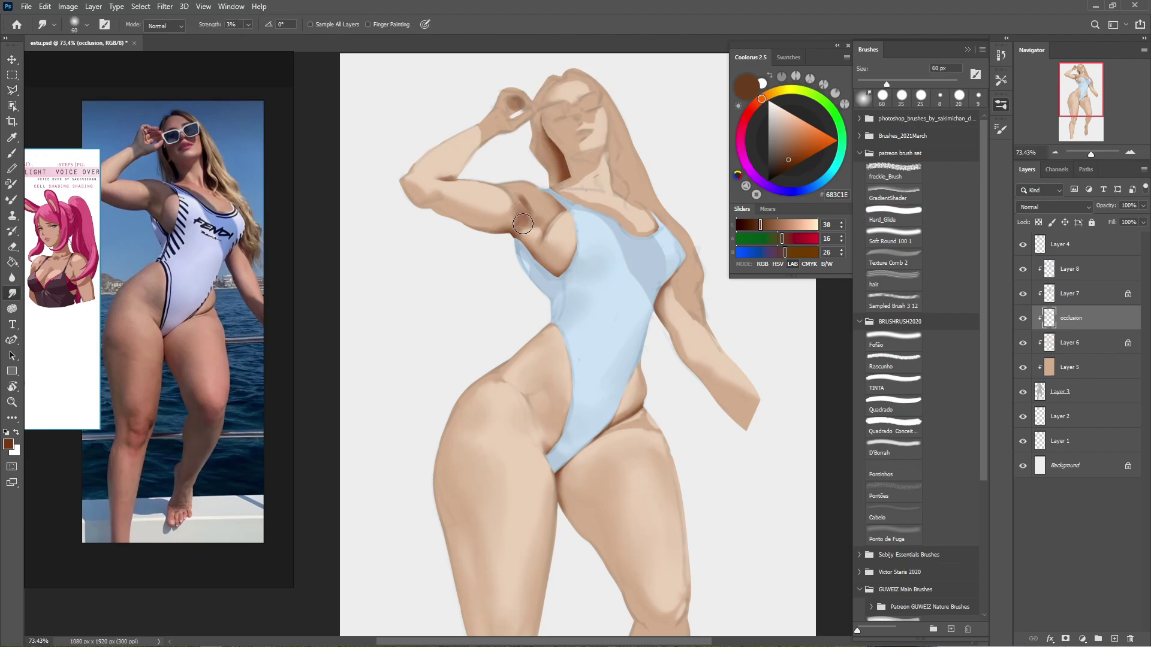
{"action": "scroll", "coordinate": [509, 252], "scroll_direction": "down", "scroll_amount": 3}
{"action": "scroll", "coordinate": [592, 281], "scroll_direction": "up", "scroll_amount": 2}
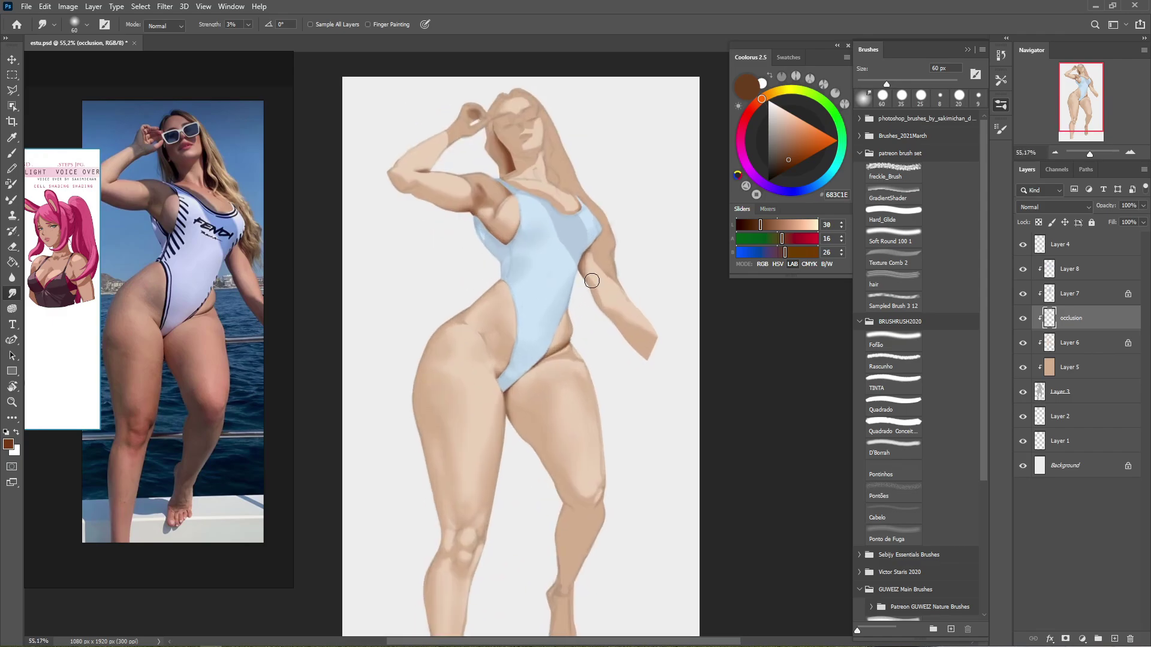
Paint occlusion shadows at the straight leg's hip fold and along the bent leg's inner thigh, smudging them at 60 px.
{"action": "key", "text": "b"}
{"action": "scroll", "coordinate": [467, 318], "scroll_direction": "down", "scroll_amount": 1}
{"action": "scroll", "coordinate": [540, 341], "scroll_direction": "right", "scroll_amount": 1}
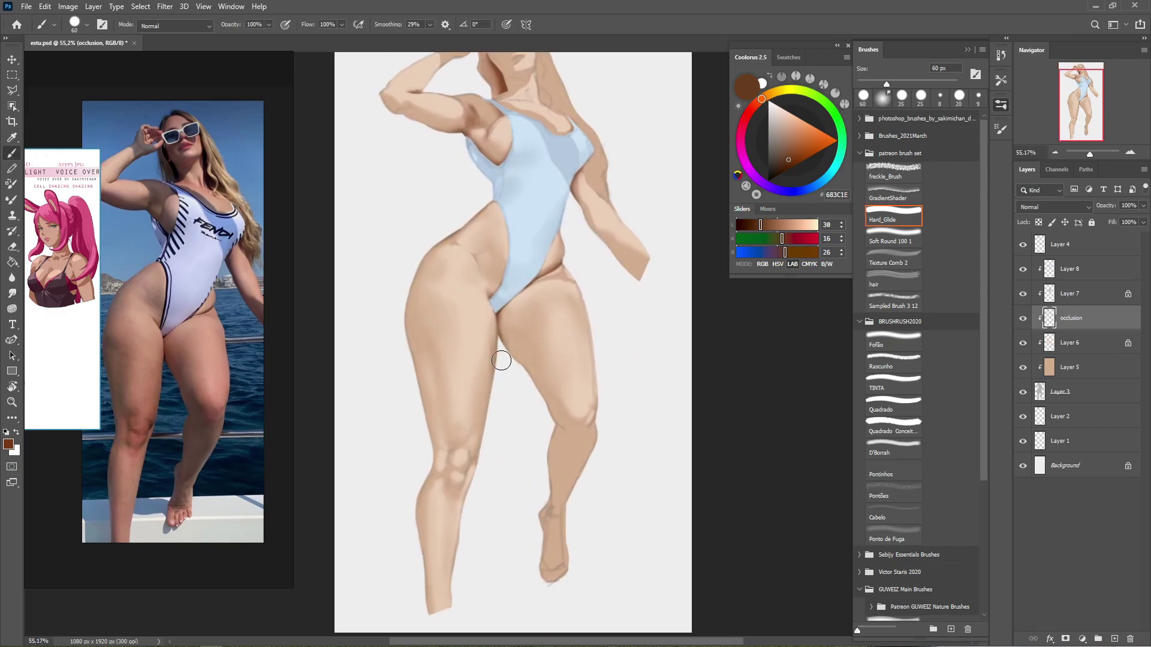
{"action": "key", "text": "bracketleft"}
{"action": "key", "text": "bracketleft"}
{"action": "key", "text": "bracketleft"}
{"action": "key", "text": "bracketleft"}
{"action": "key", "text": "bracketleft"}
{"action": "key", "text": "r"}
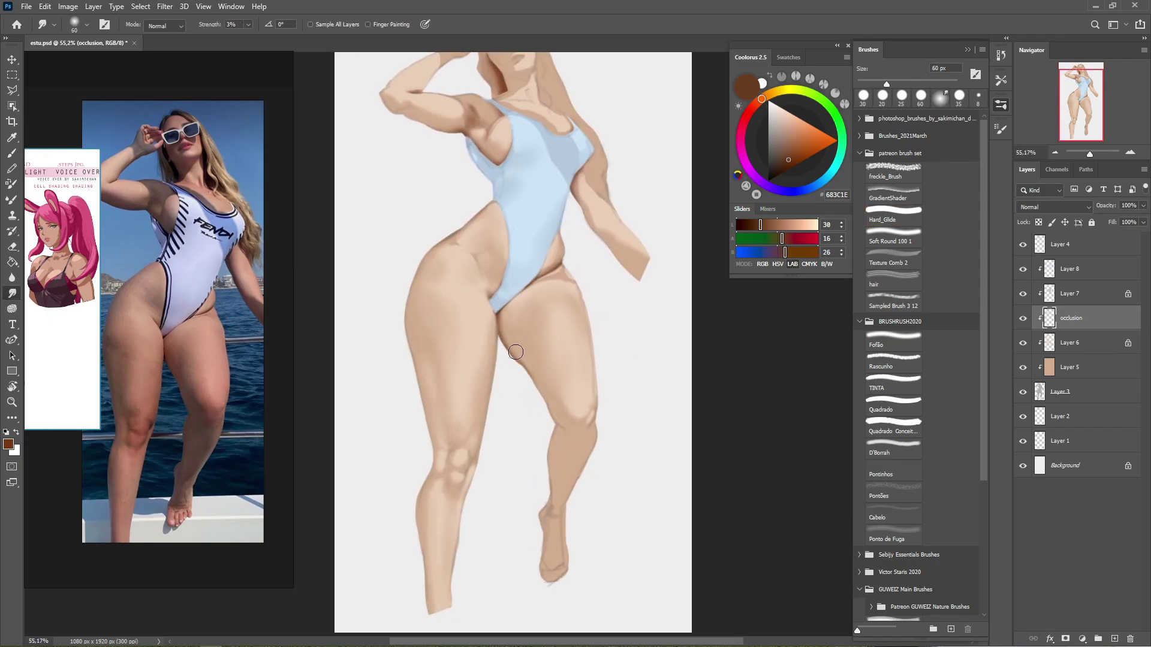
Paint dark brown occlusion shadows around both knees, alternating between Hard_Glide and the Smudge tool to blend them.
{"action": "key", "text": "b"}
{"action": "key", "text": "r"}
{"action": "left_click_drag", "start_coordinate": [472, 468], "coordinate": [474, 450]}
{"action": "key", "text": "b"}
{"action": "key", "text": "r"}
{"action": "key", "text": "b"}
{"action": "key", "text": "r"}
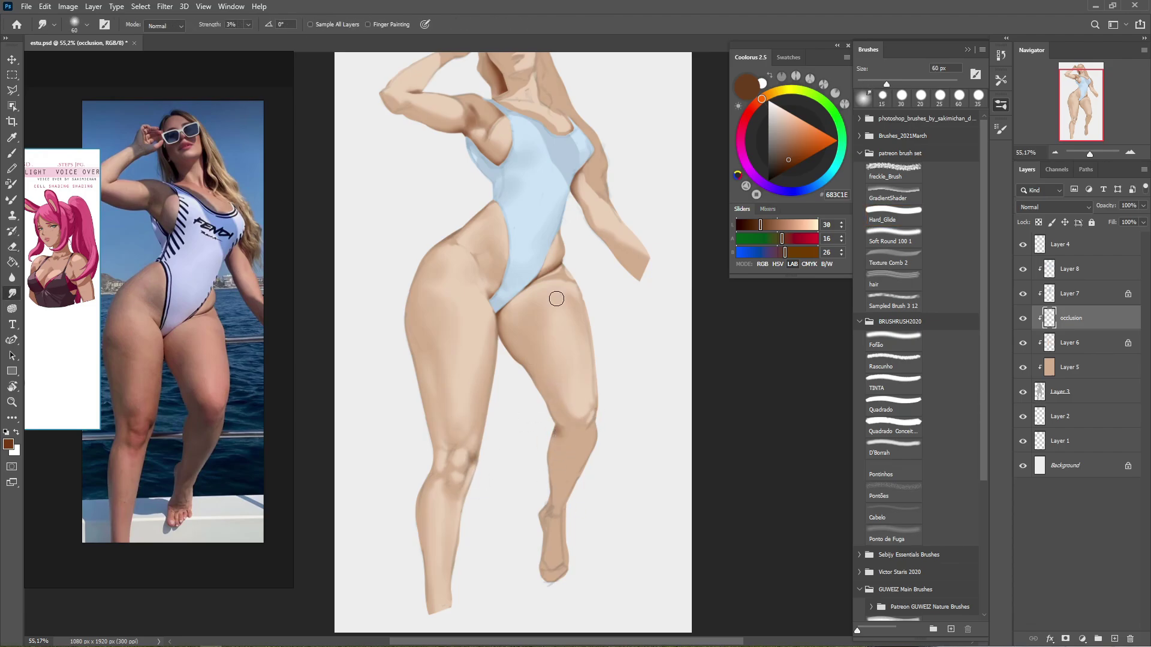
Refine the shadow where the straight leg's hip meets the swimsuit, clear the selection and smudge at 25 px.
{"action": "scroll", "coordinate": [521, 323], "scroll_direction": "up", "scroll_amount": 3}
{"action": "key", "text": "l"}
{"action": "key", "text": "e"}
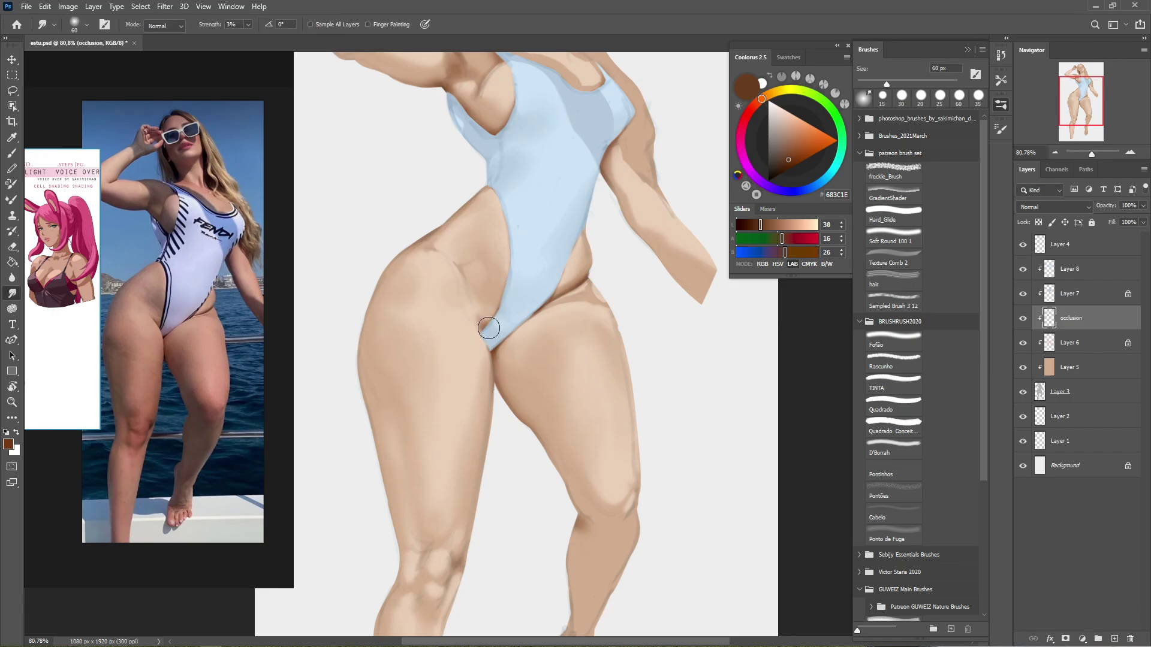
{"action": "key", "text": "ctrl+d"}
{"action": "key", "text": "r"}
{"action": "key", "text": "bracketleft"}
{"action": "key", "text": "bracketleft"}
{"action": "key", "text": "bracketleft"}
{"action": "scroll", "coordinate": [487, 325], "scroll_direction": "down", "scroll_amount": 3}
Erase line work along the bent leg's outer thigh and knee on Layer 4 with the eraser at 70 px.
{"action": "key", "text": "alt+period"}
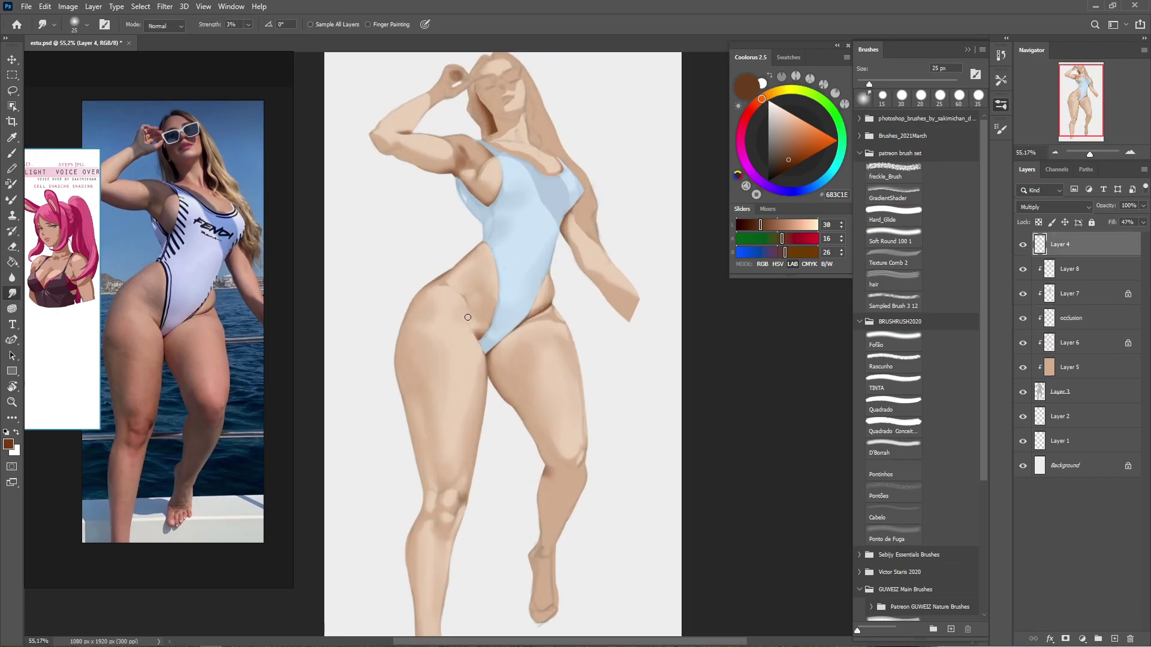
{"action": "key", "text": "e"}
{"action": "key", "text": "bracketright"}
{"action": "key", "text": "bracketright"}
{"action": "key", "text": "bracketright"}
{"action": "key", "text": "bracketright"}
{"action": "key", "text": "bracketright"}
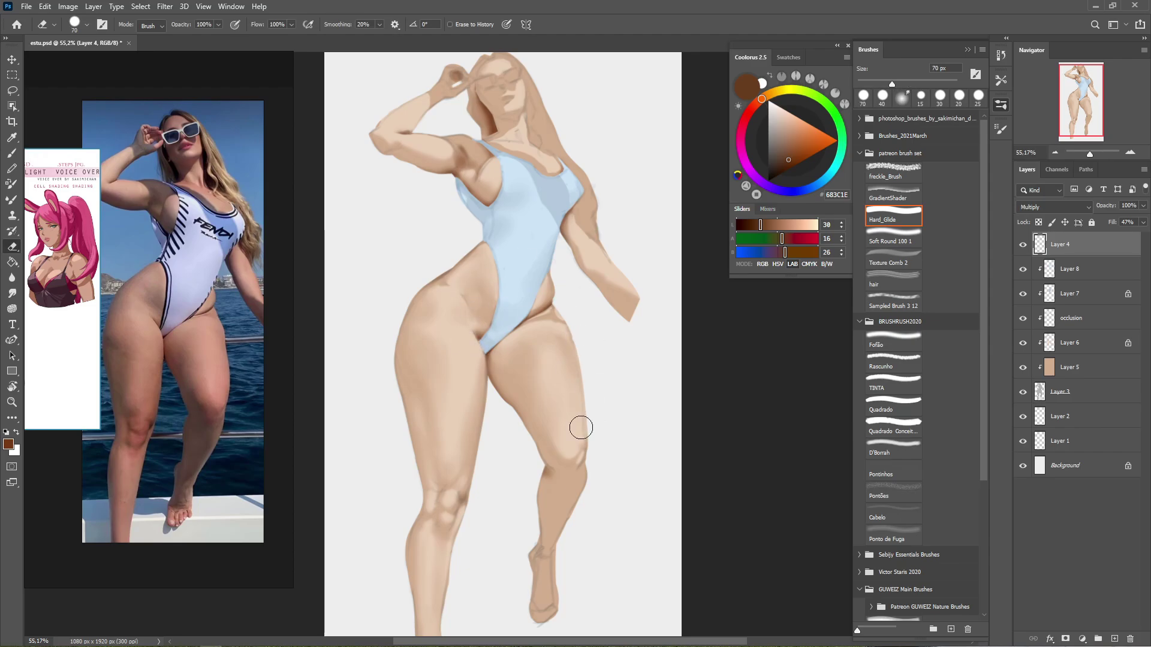
{"action": "key", "text": "bracketleft"}
{"action": "key", "text": "bracketleft"}
{"action": "key", "text": "bracketleft"}
{"action": "key", "text": "bracketleft"}
{"action": "key", "text": "bracketleft"}
{"action": "key", "text": "bracketleft"}
{"action": "key", "text": "bracketleft"}
Refine the body shadows on the occlusion layer with Hard_Glide at 50 px, the Smudge tool and a 90 px eraser.
{"action": "key", "text": "alt+bracketleft"}
{"action": "key", "text": "alt+bracketleft"}
{"action": "key", "text": "r"}
{"action": "key", "text": "b"}
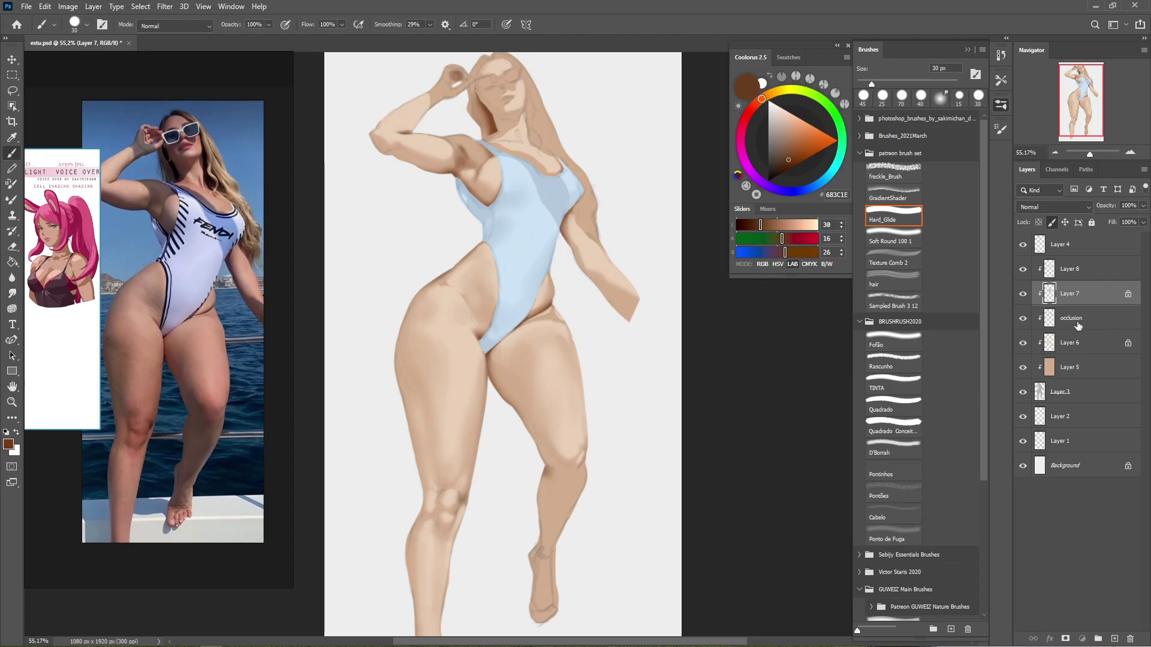
{"action": "key", "text": "alt+bracketleft"}
{"action": "key", "text": "bracketleft"}
{"action": "key", "text": "bracketleft"}
{"action": "key", "text": "bracketleft"}
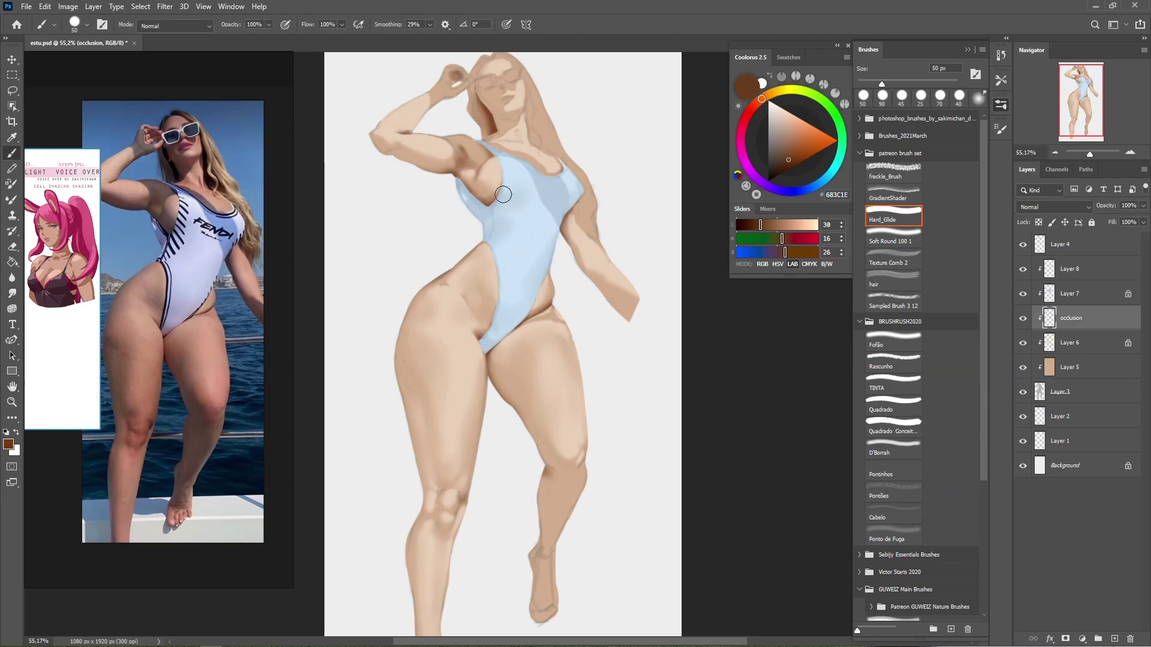
{"action": "key", "text": "r"}
{"action": "key", "text": "b"}
{"action": "key", "text": "e"}
{"action": "scroll", "coordinate": [491, 308], "scroll_direction": "down", "scroll_amount": 3}
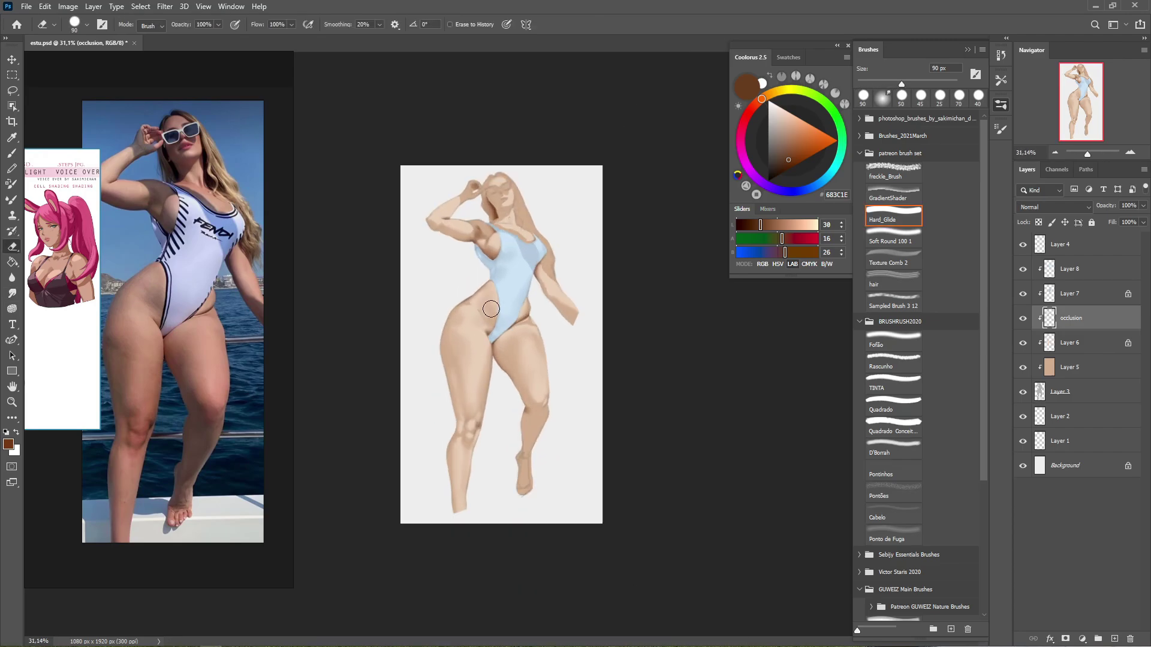
Lock the occlusion layer's image pixels, and unlock Layer 6 for painting.
{"action": "scroll", "coordinate": [501, 344], "scroll_direction": "up", "scroll_amount": 2}
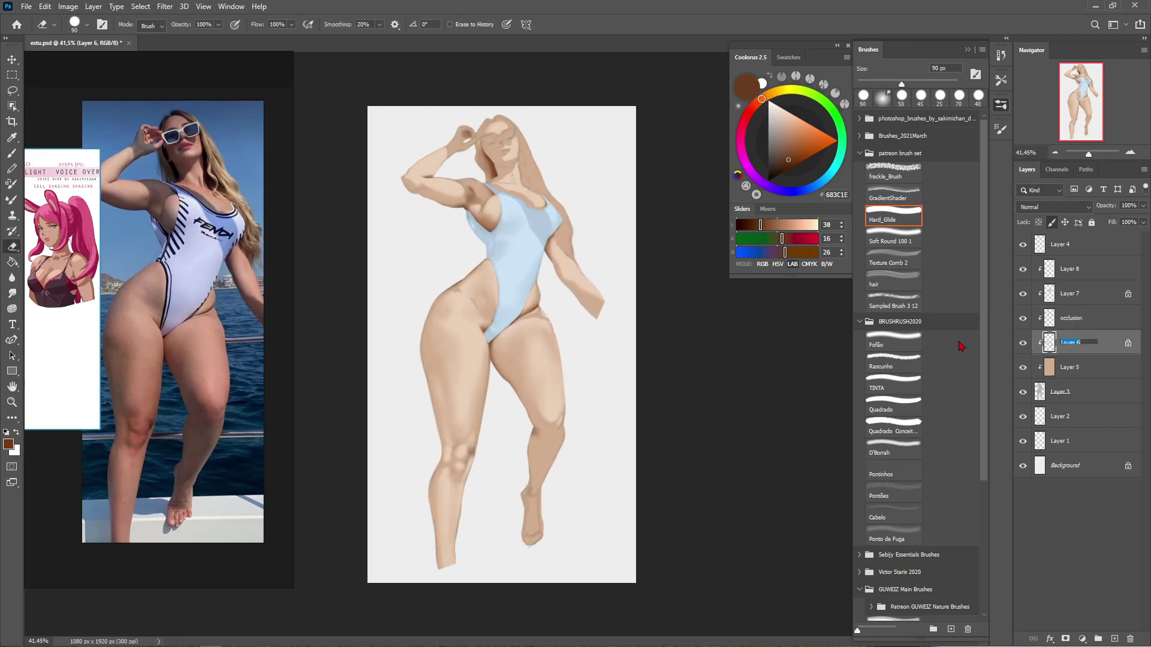
{"action": "left_click", "coordinate": [1052, 223]}
{"action": "key", "text": "alt+bracketleft"}
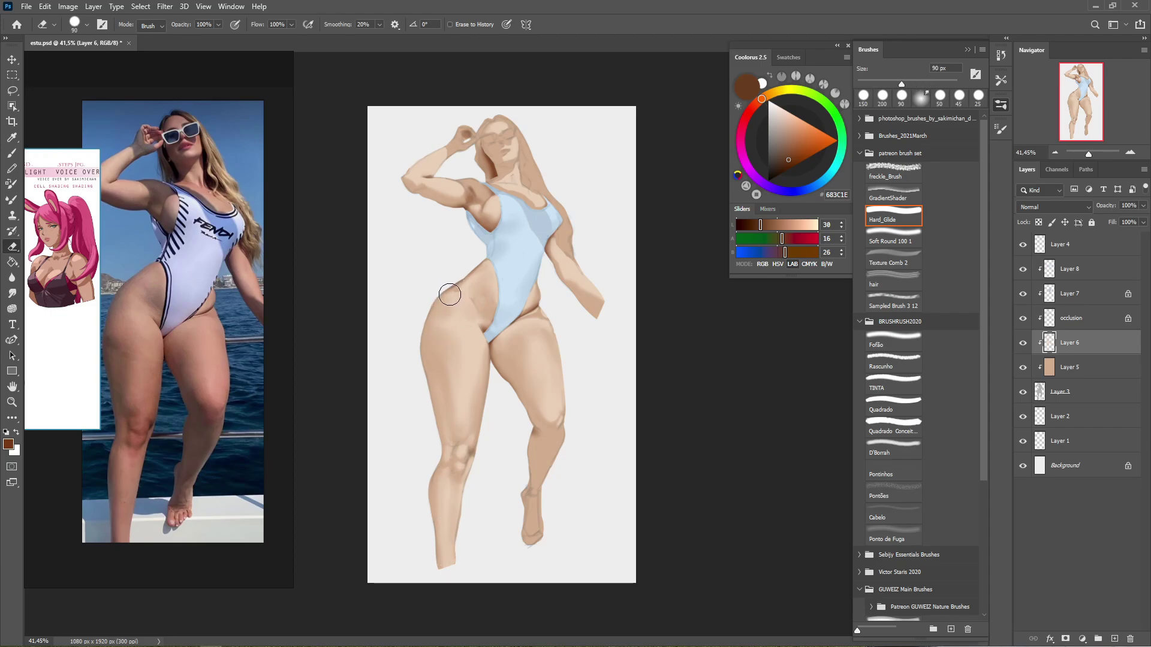
Paint sampled skin tones D9C4AA and E4CFB7 over the straight leg's hip on Layer 6, and select the area outside the swimsuit with Layer 4 active.
{"action": "key", "text": "b"}
{"action": "left_click", "coordinate": [460, 293], "text": "alt"}
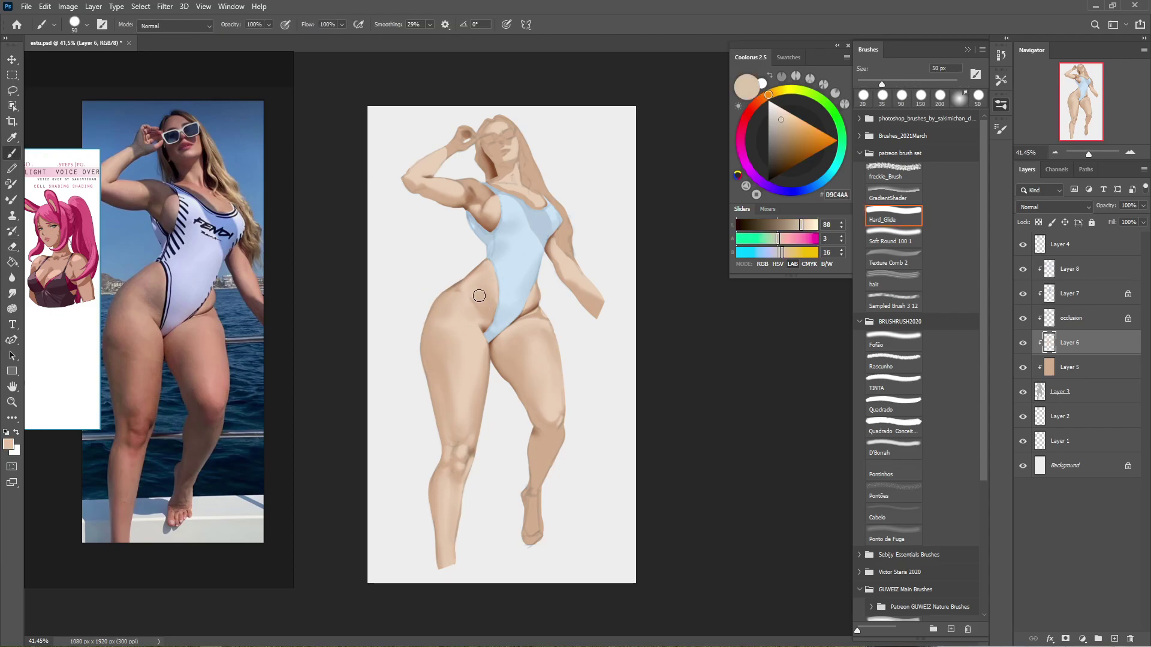
{"action": "left_click", "coordinate": [472, 293], "text": "alt"}
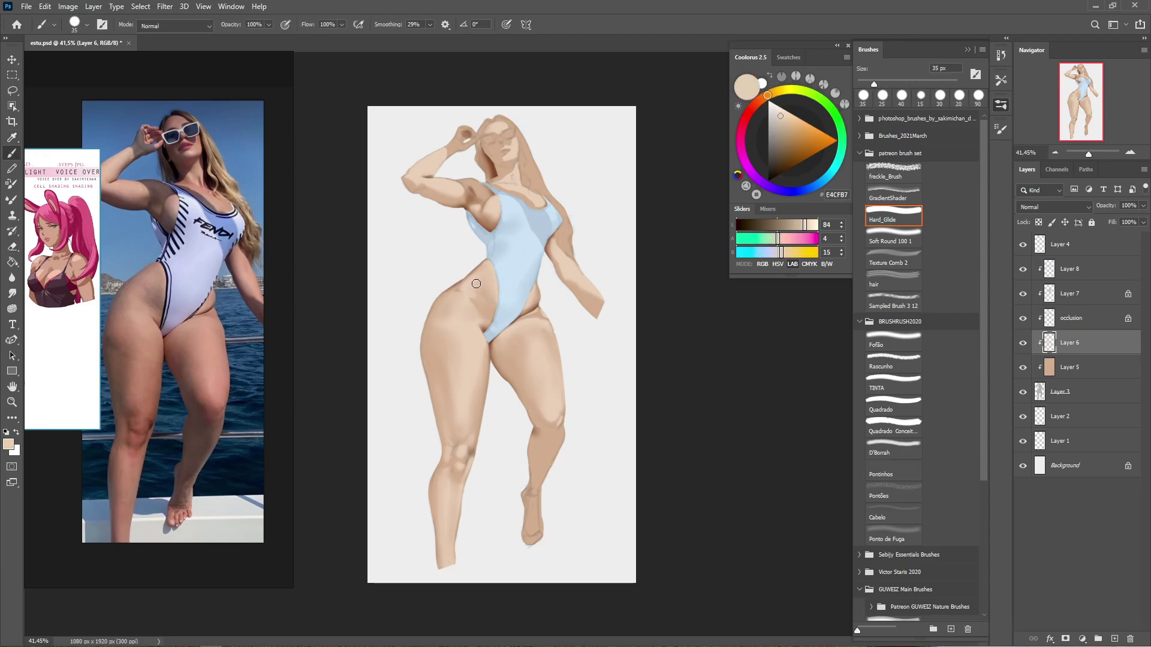
{"action": "key", "text": "ctrl+plus"}
{"action": "left_click", "coordinate": [1060, 244]}
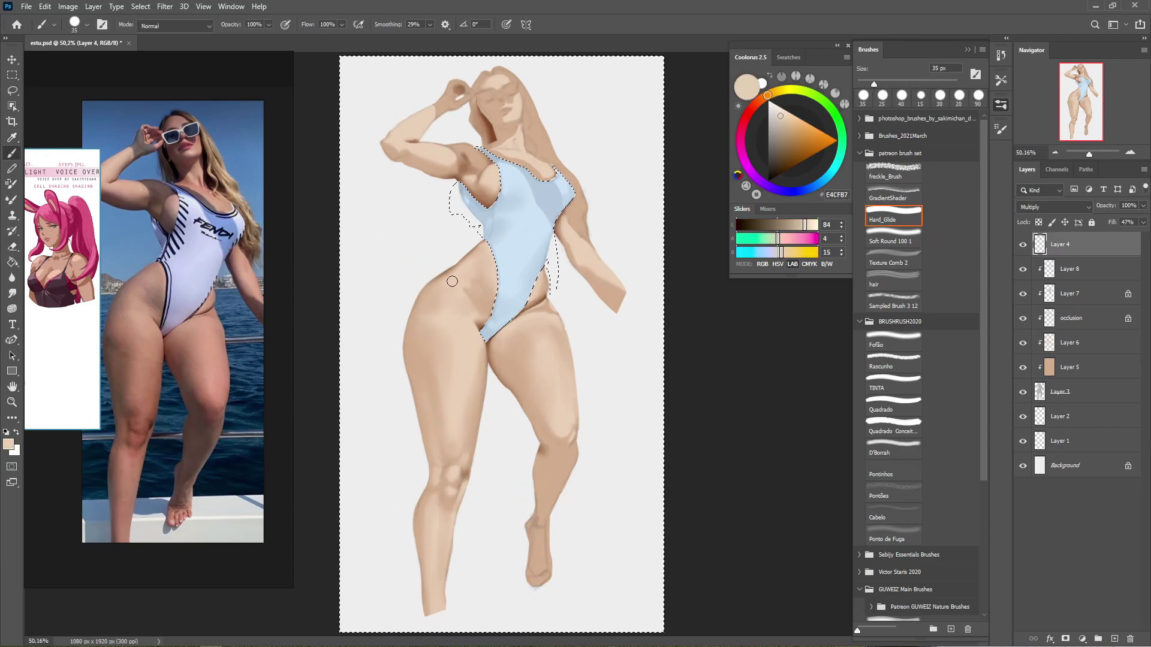